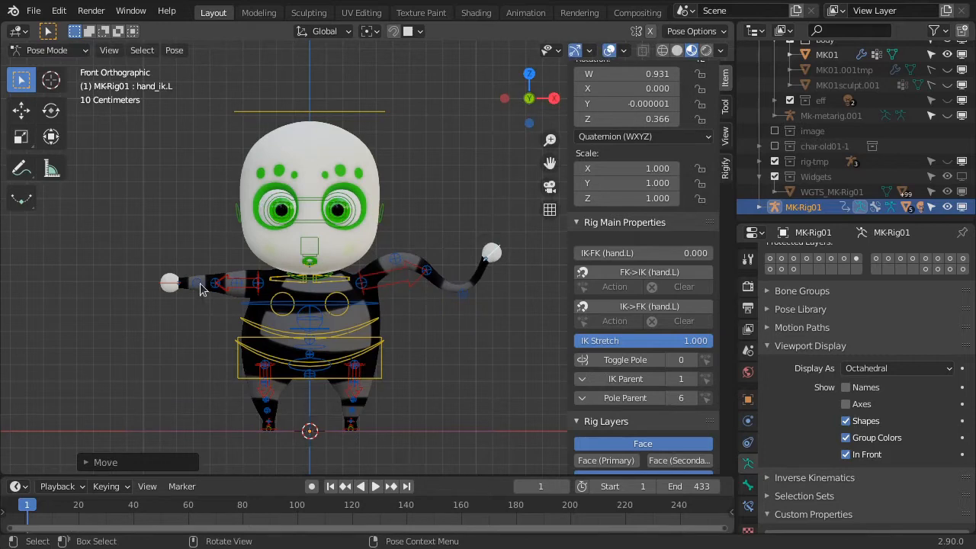
Bend the character's right arm by moving its forearm tweak control up and its upper arm tweak control down
left_click(200, 285)
key("g")
left_click(196, 244)
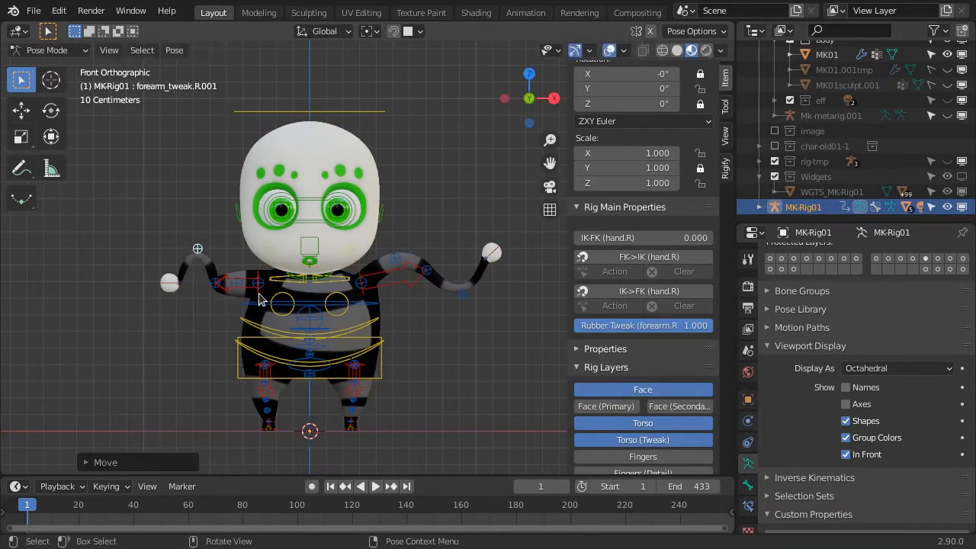
left_click(233, 282)
key("g")
left_click(237, 323)
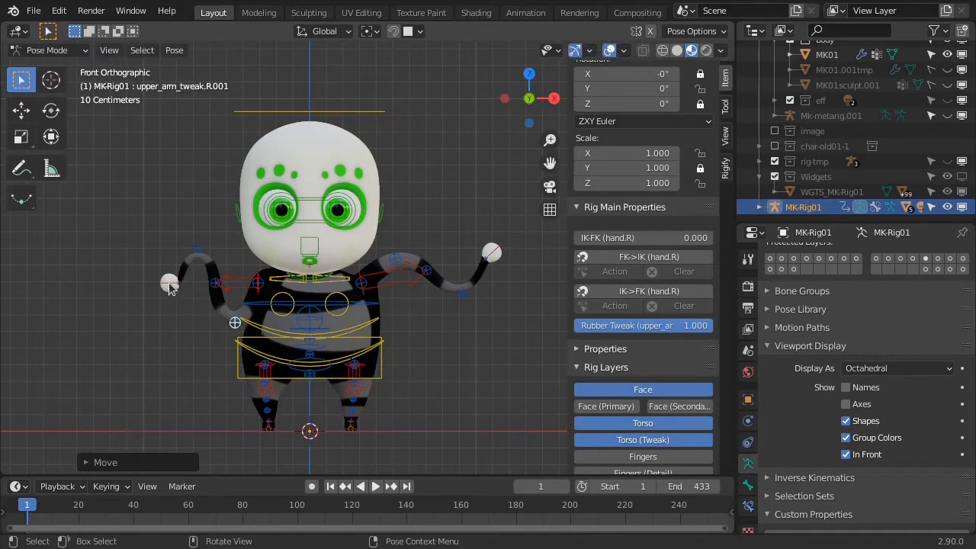
Rotate and raise the right hand IK control, and turn off the rig's In Front display
left_click(173, 288)
key("r")
left_click(221, 275)
key("g")
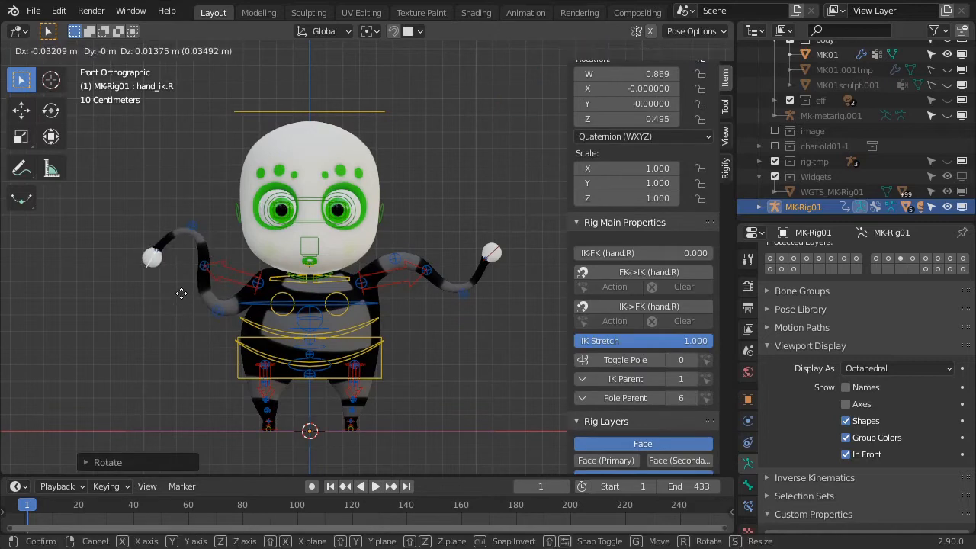
left_click(183, 289)
left_click(846, 454)
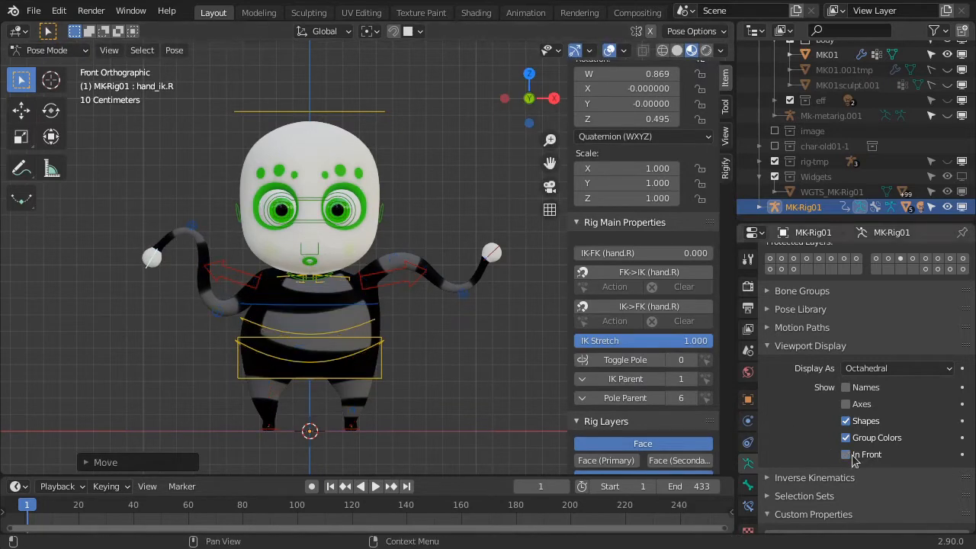
Lower the head control slightly and move the eyes control up towards the character's right so the gaze shifts
left_click(380, 114)
key("g")
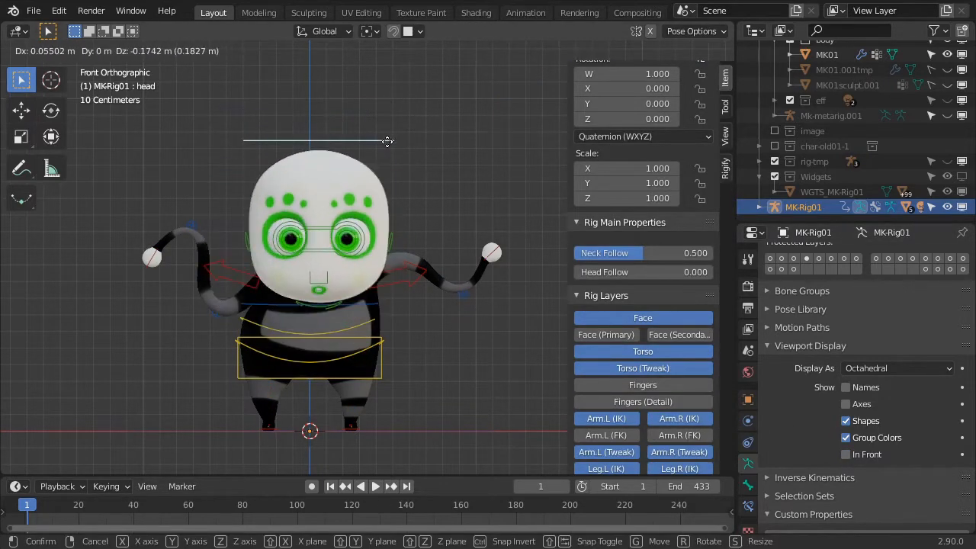
right_click(387, 142)
left_click(358, 265)
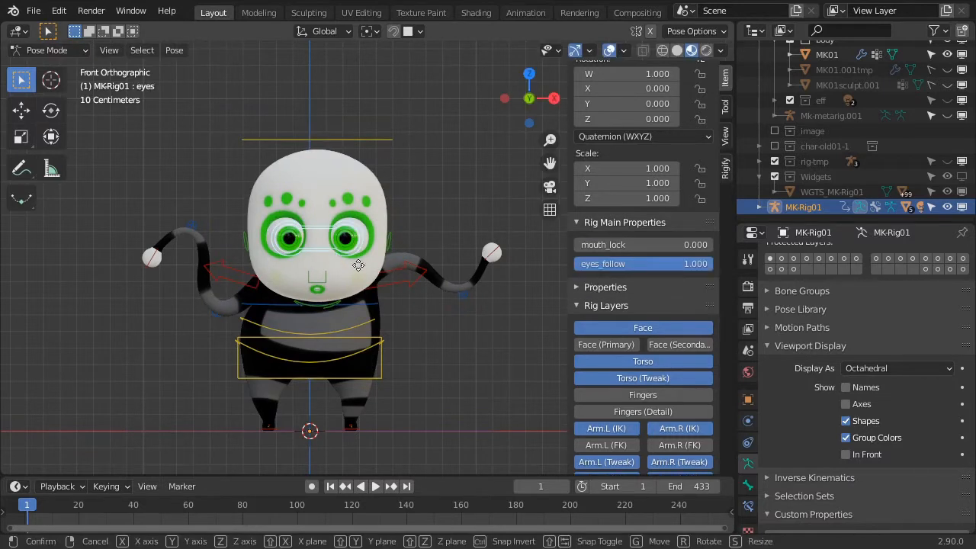
key("g")
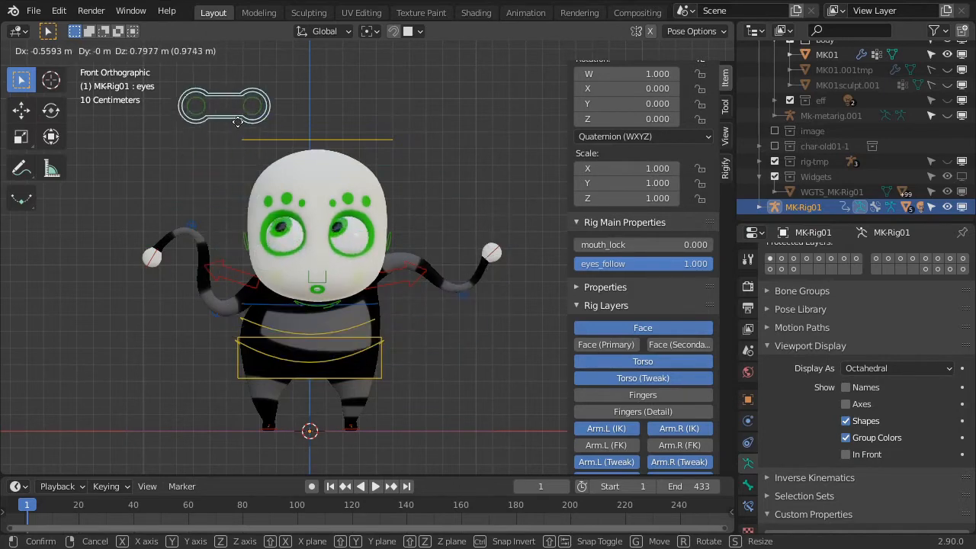
left_click(236, 177)
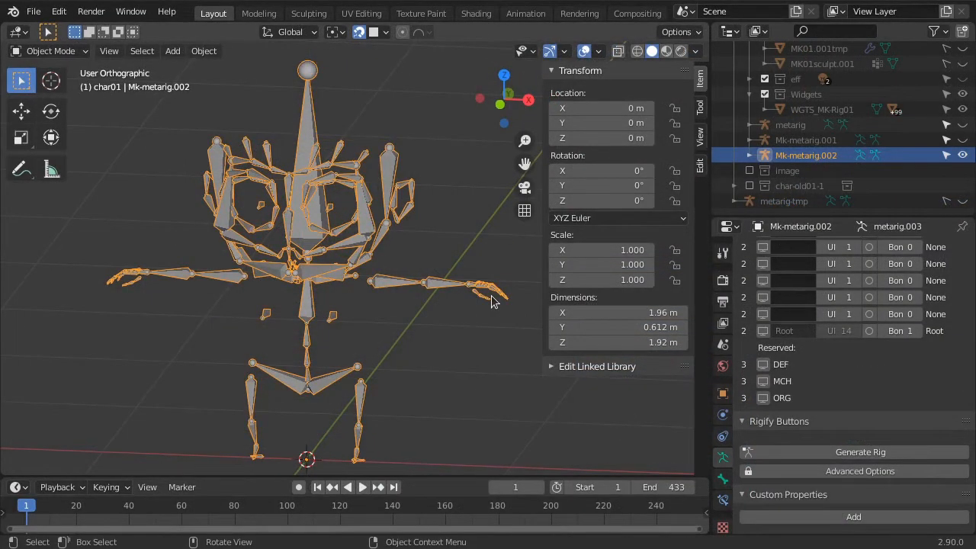
Delete all finger bones beyond the hand bones of Mk-metarig.002 in Edit Mode and return to Object Mode
key("KP_7")
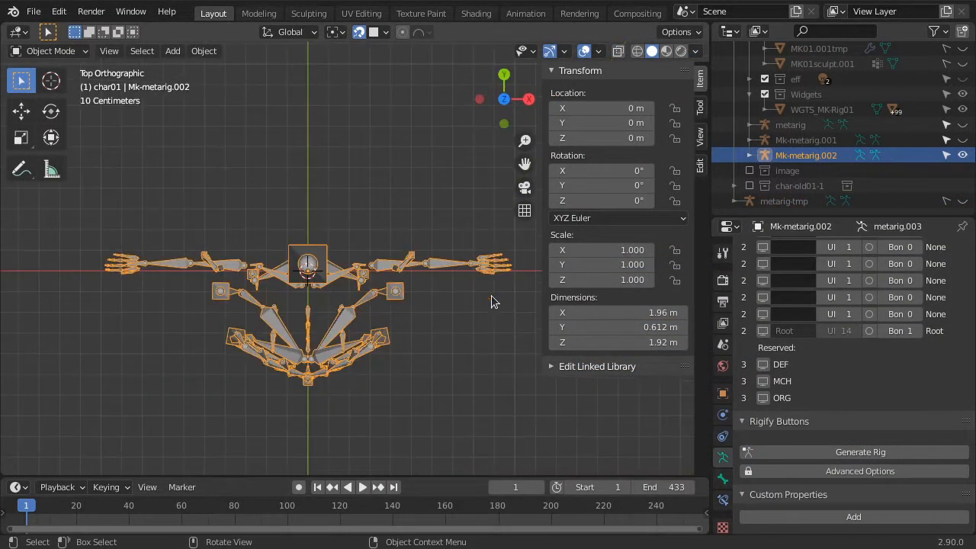
scroll(490, 286, "up", 6)
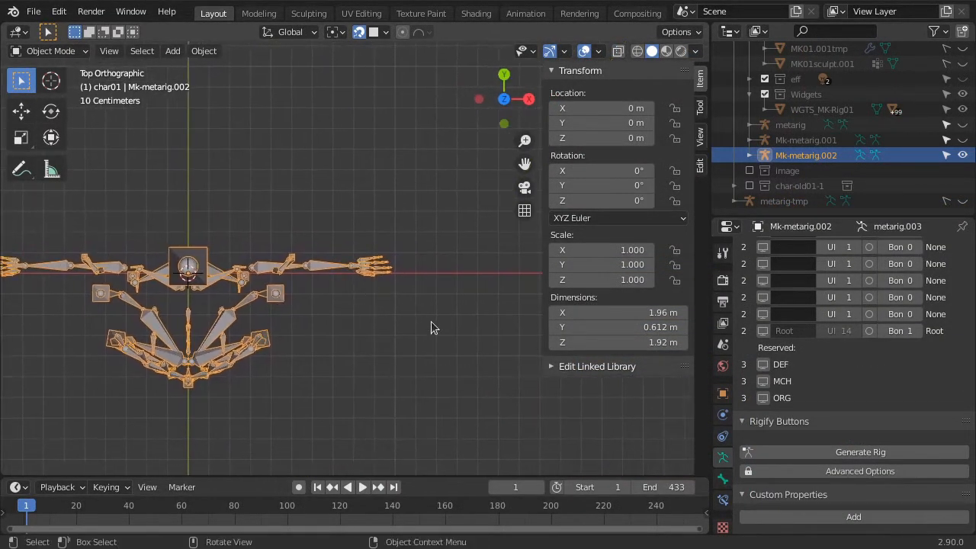
key("Tab")
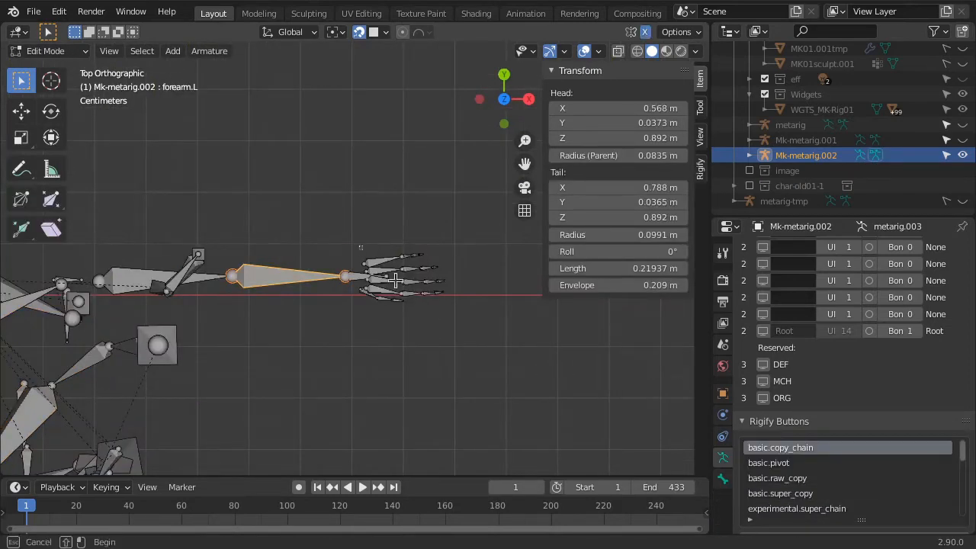
left_click_drag(360, 246, 467, 334)
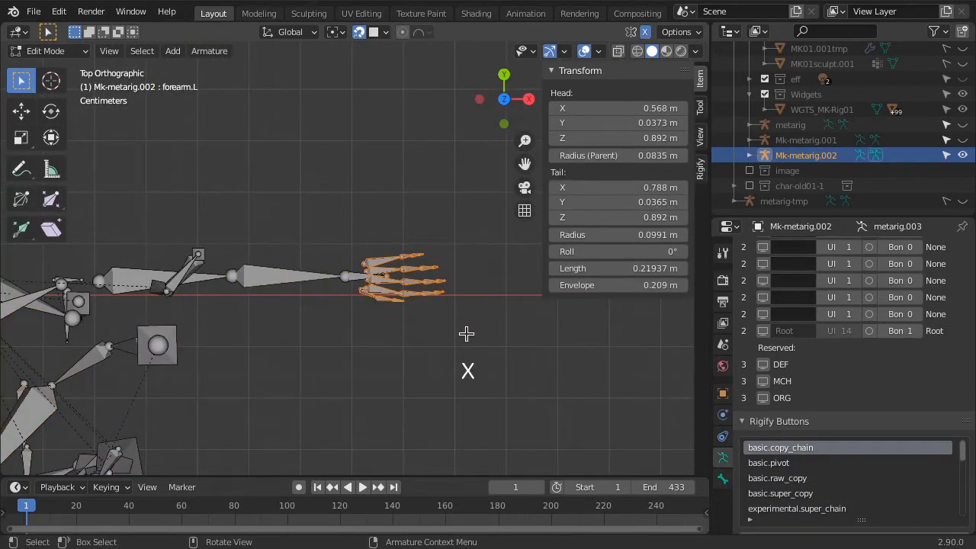
key("x")
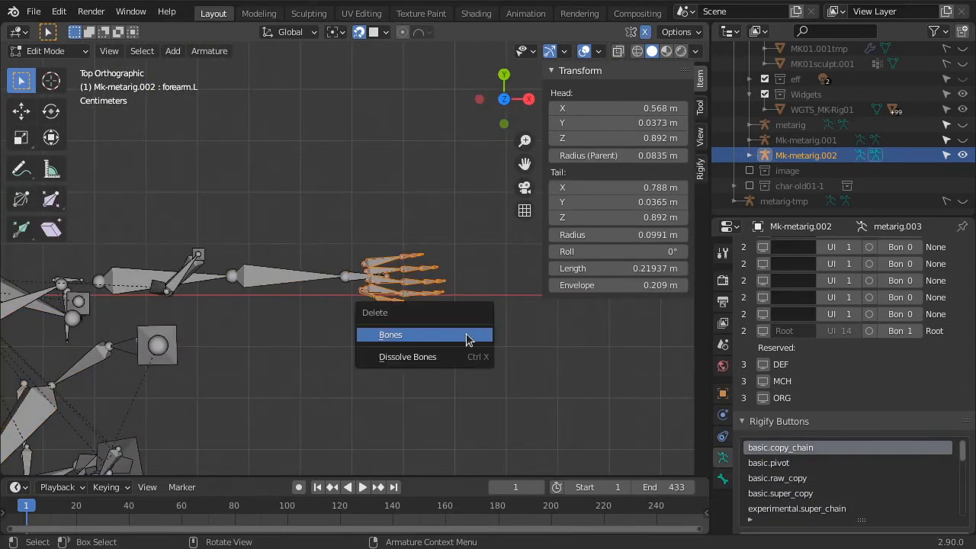
left_click(468, 338)
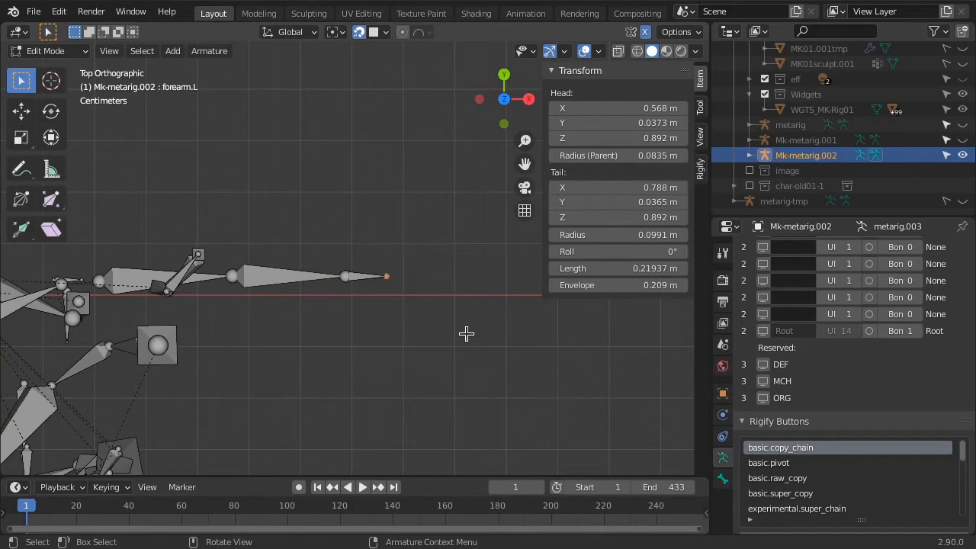
left_click(366, 276)
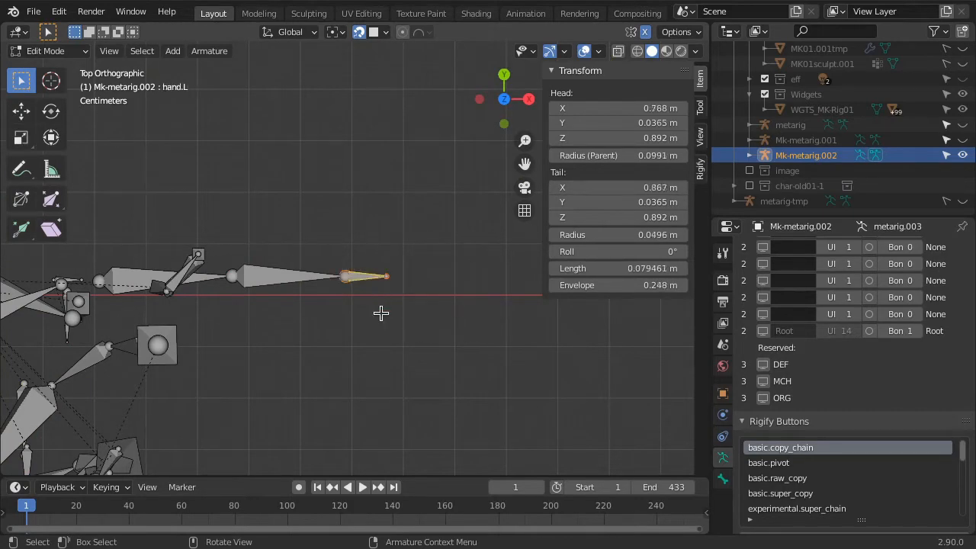
key("Tab")
View the fingerless metarig from the front, undo the finger bone deletion and return to Object Mode
scroll(383, 319, "down", 3)
middle_click_drag(245, 358, 379, 230, "shift")
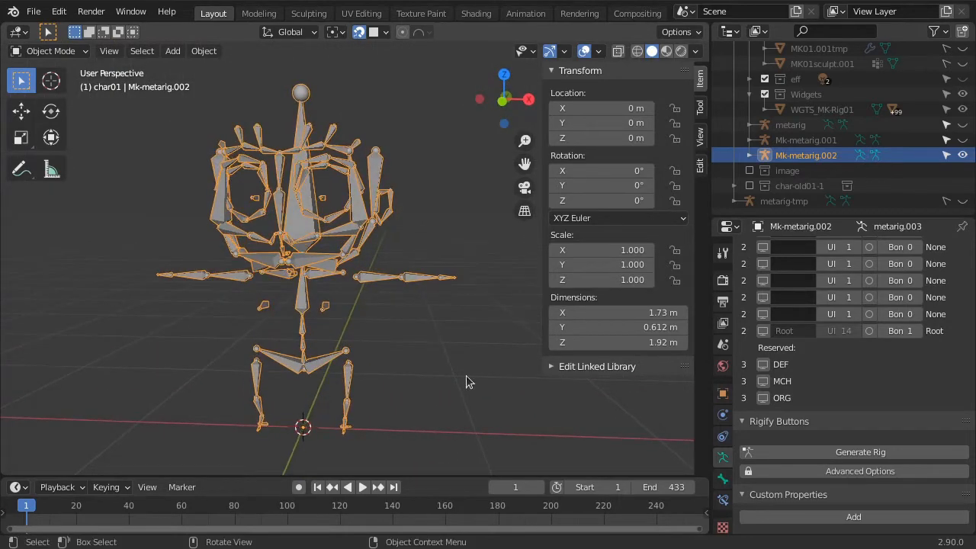
key("ctrl+z")
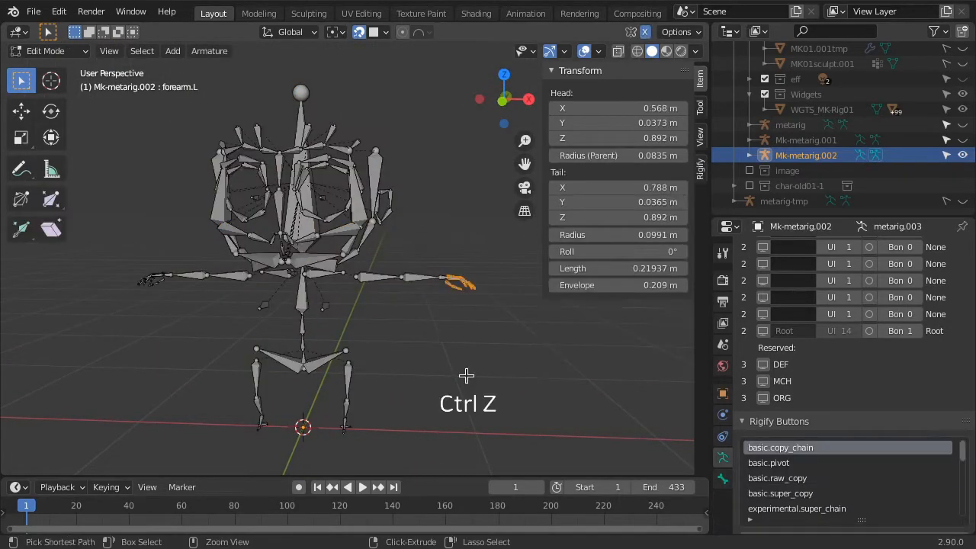
key("Tab")
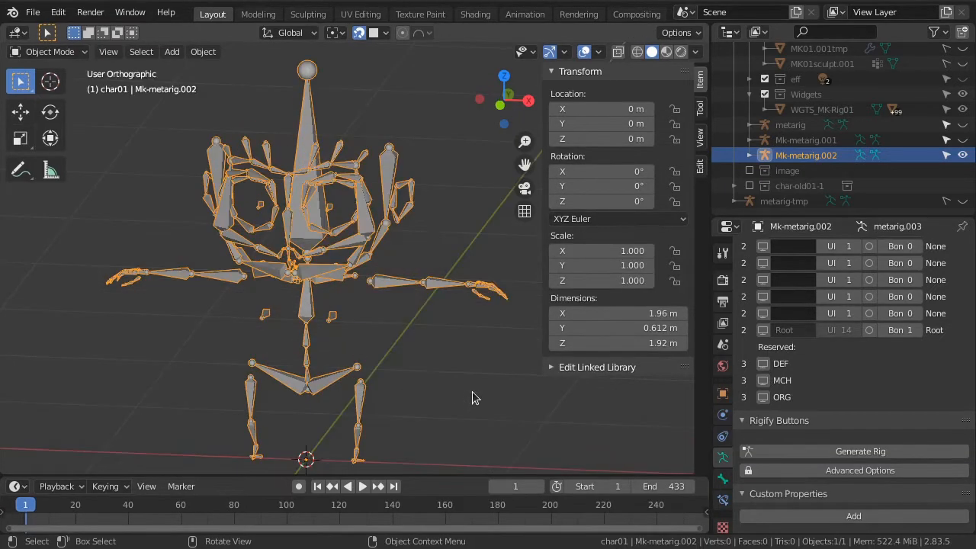
Generate the Rigify rig from Mk-metarig.002 and try moving it off the metarig, cancelling the move
left_click(830, 453)
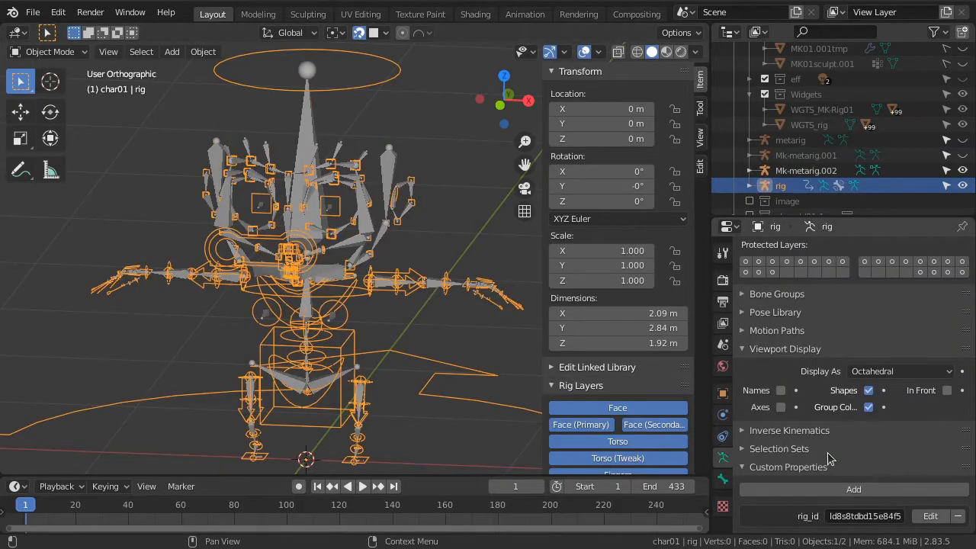
key("g")
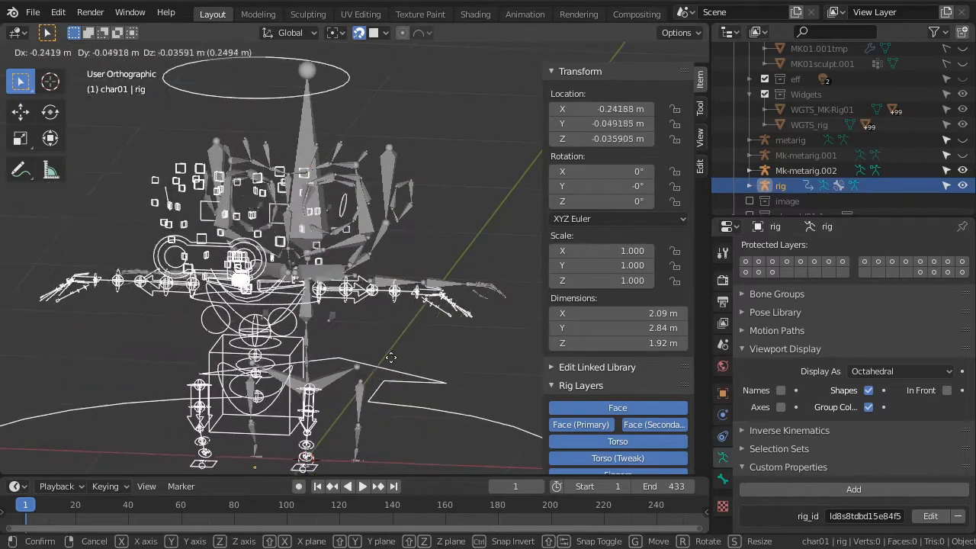
key("Escape")
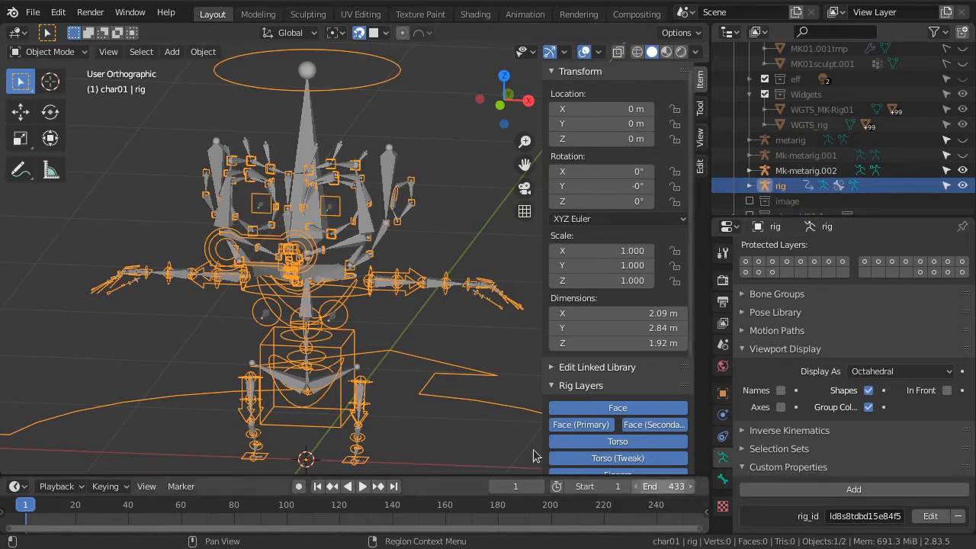
Hide the Mk-metarig.002 armature and unhide the MK01 body mesh
left_click(963, 170)
scroll(797, 152, "up", 2)
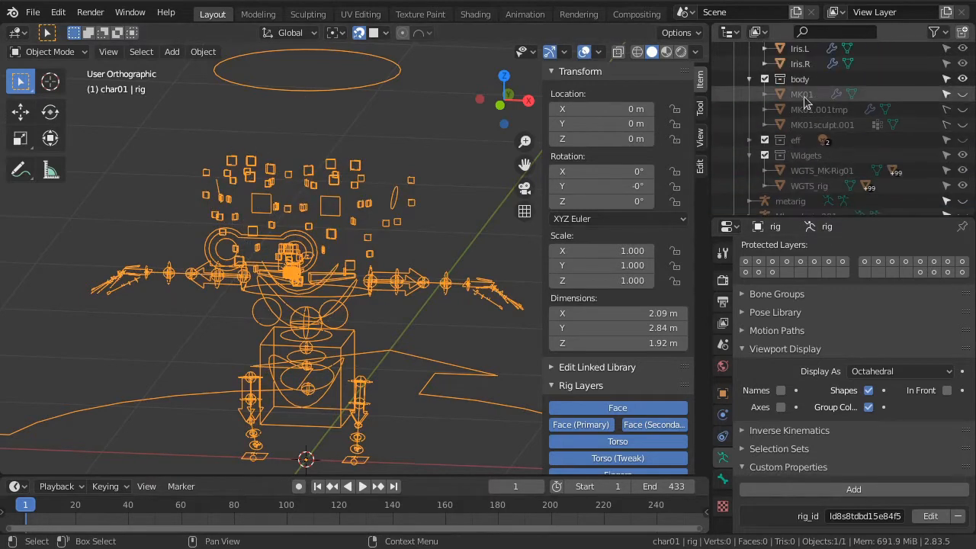
left_click(963, 93)
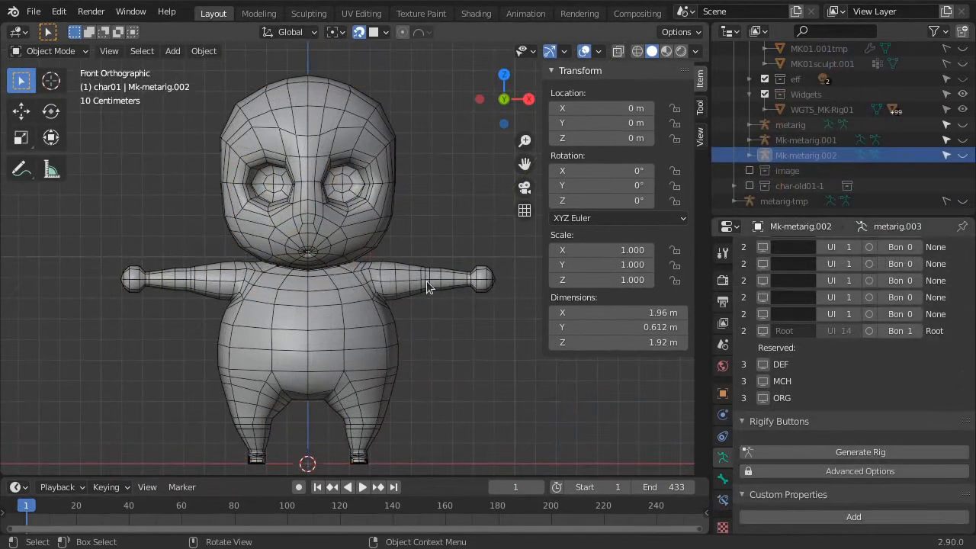
Enable the MK01 mesh's Subdivision modifier in the viewport and turn off its Optimal Display
left_click(427, 282)
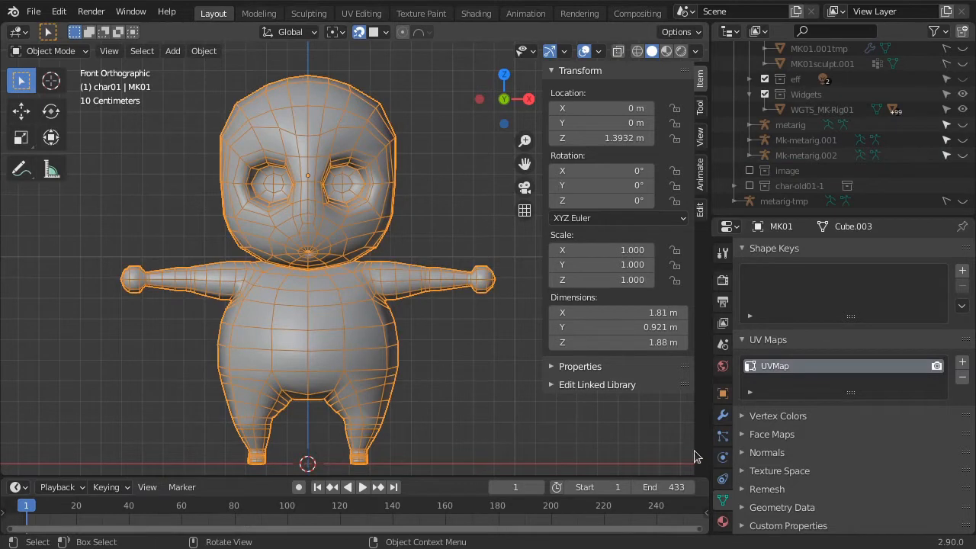
left_click(724, 417)
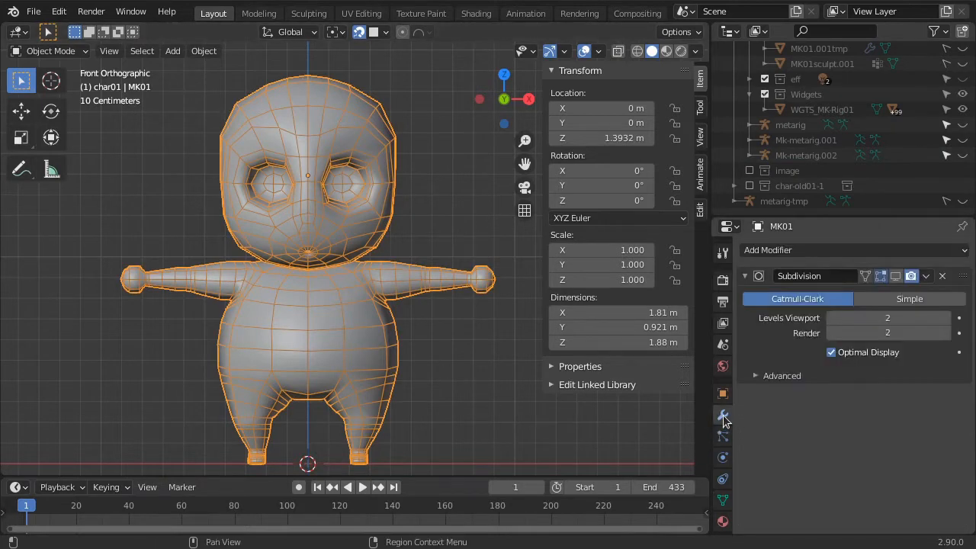
left_click(895, 276)
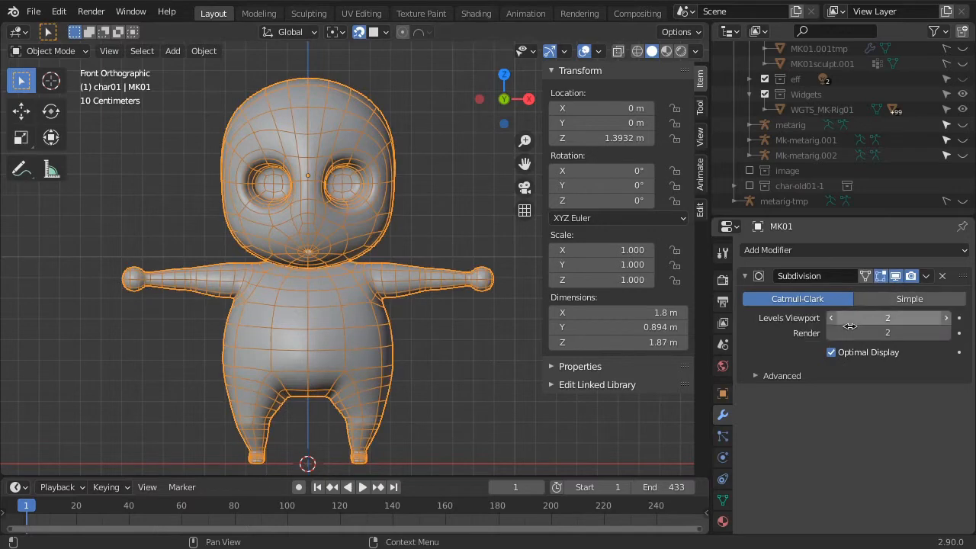
left_click(834, 354)
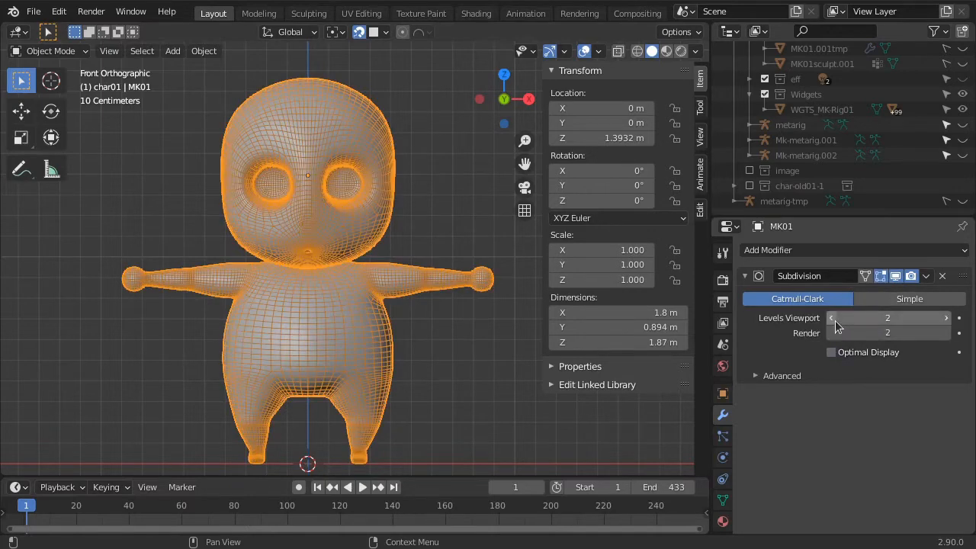
Lower the Subdivision modifier's viewport levels to 0, and raise them to 1
left_click(831, 318)
left_click(831, 319)
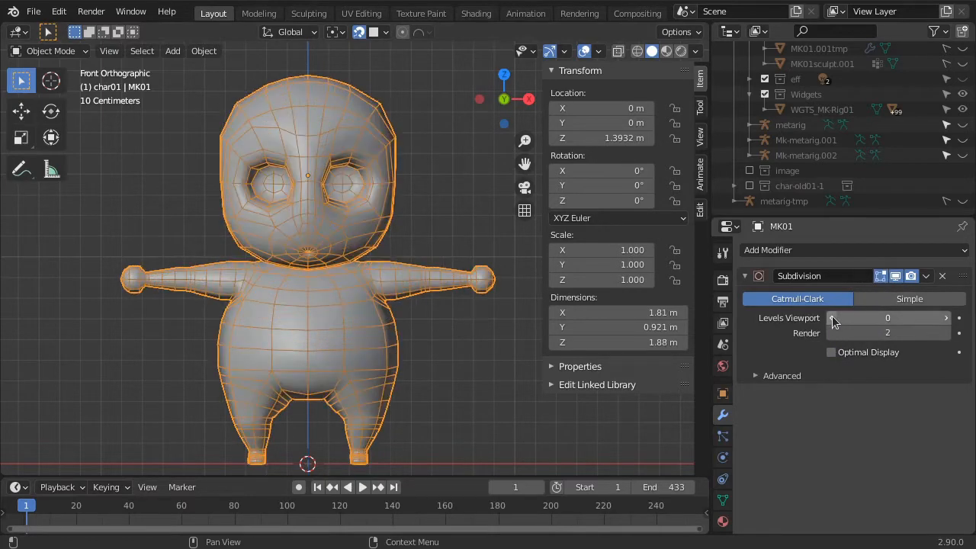
left_click(946, 318)
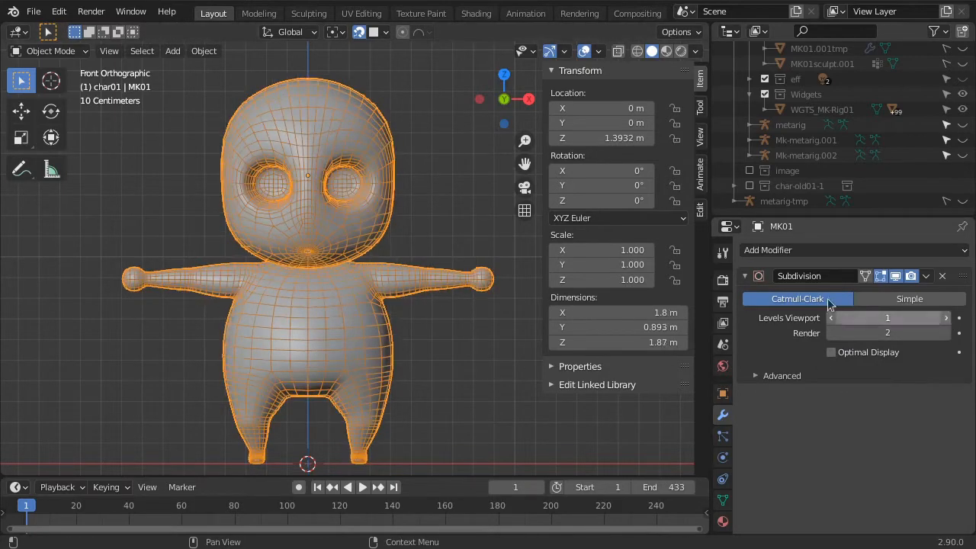
Switch to Material Preview shading and compare the head mesh at viewport subdivision levels 0 and 1, leaving 1
left_click(424, 186)
scroll(414, 178, "up", 5)
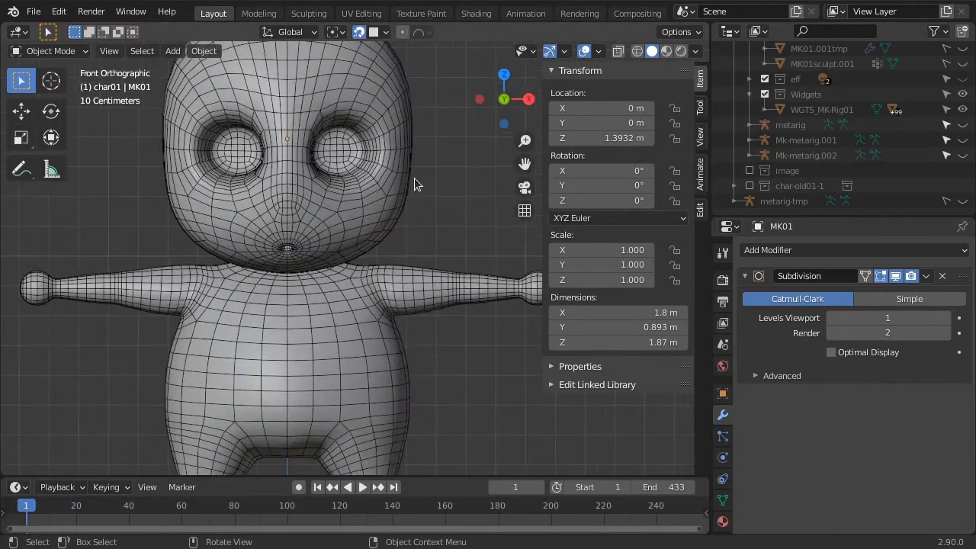
left_click(667, 51)
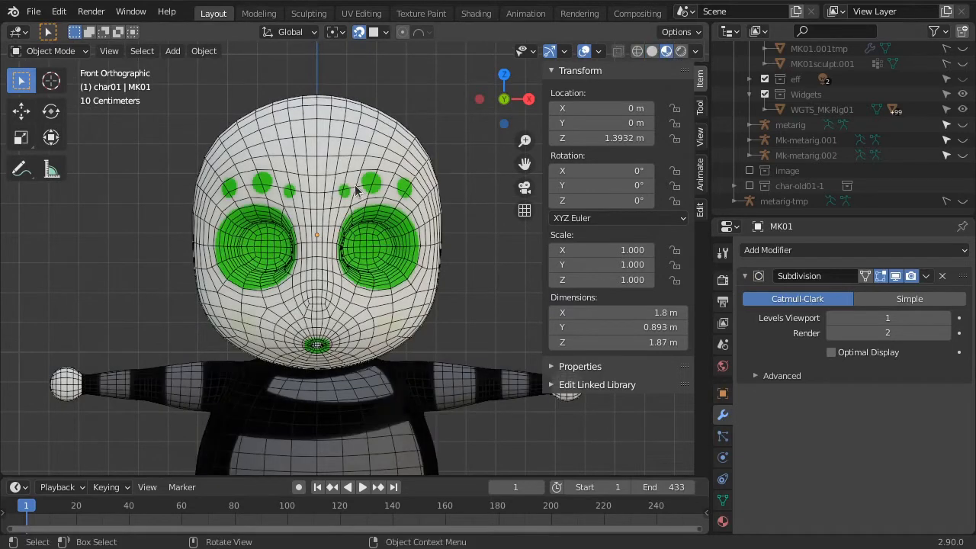
left_click(831, 318)
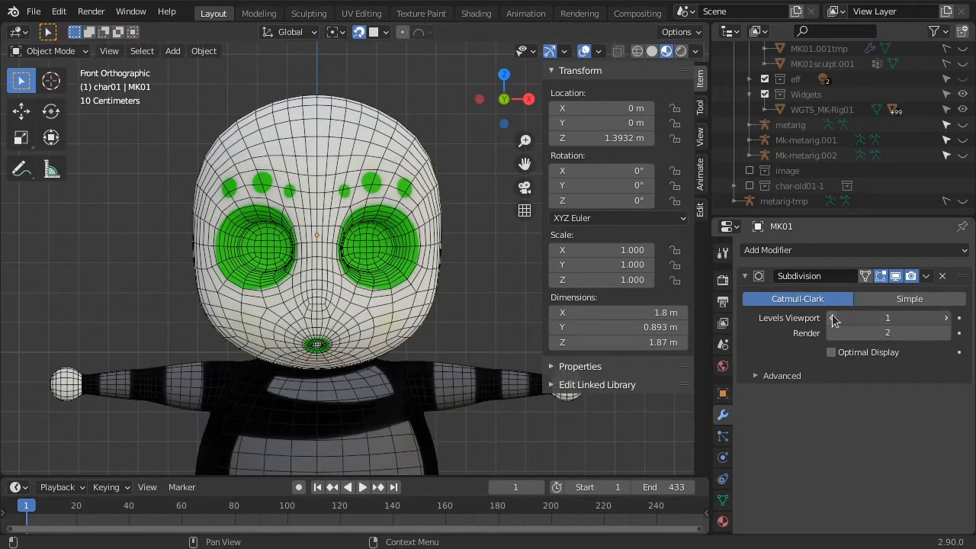
left_click(947, 318)
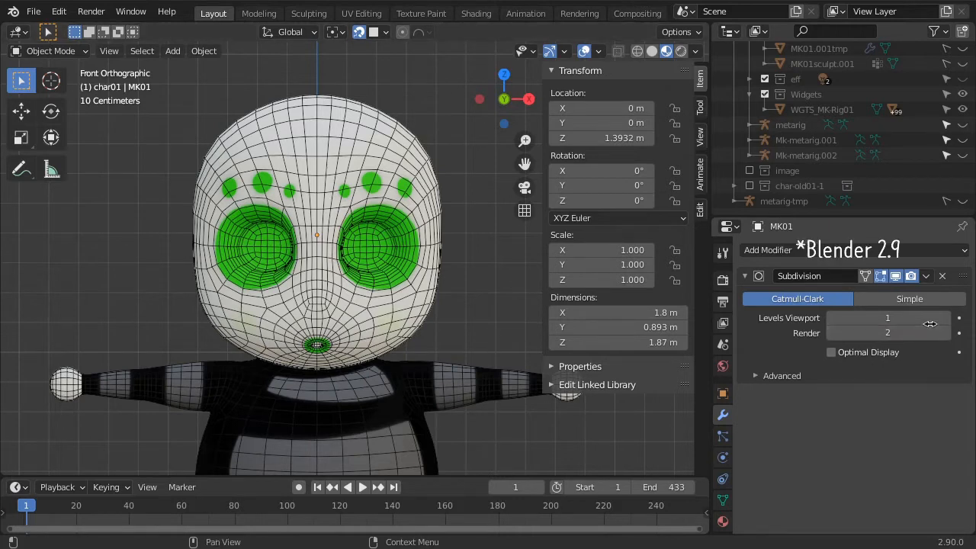
Apply the Subdivision modifier to the MK01 mesh and check the denser mesh in Edit Mode
left_click(928, 278)
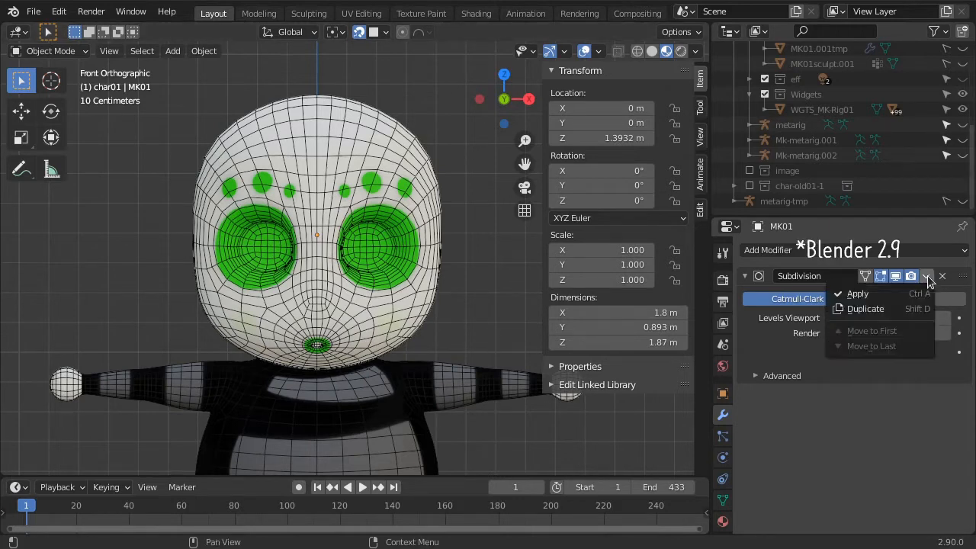
left_click(858, 295)
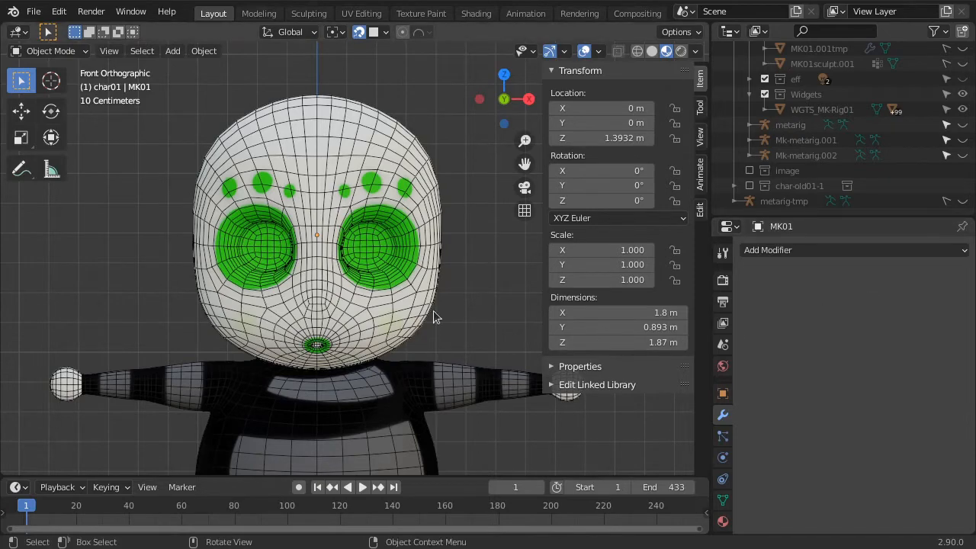
key("Tab")
mouse_move(453, 302)
middle_mouse_down()
mouse_move(388, 311)
mouse_move(470, 300)
middle_mouse_up()
scroll(418, 353, "down", 4)
key("Tab")
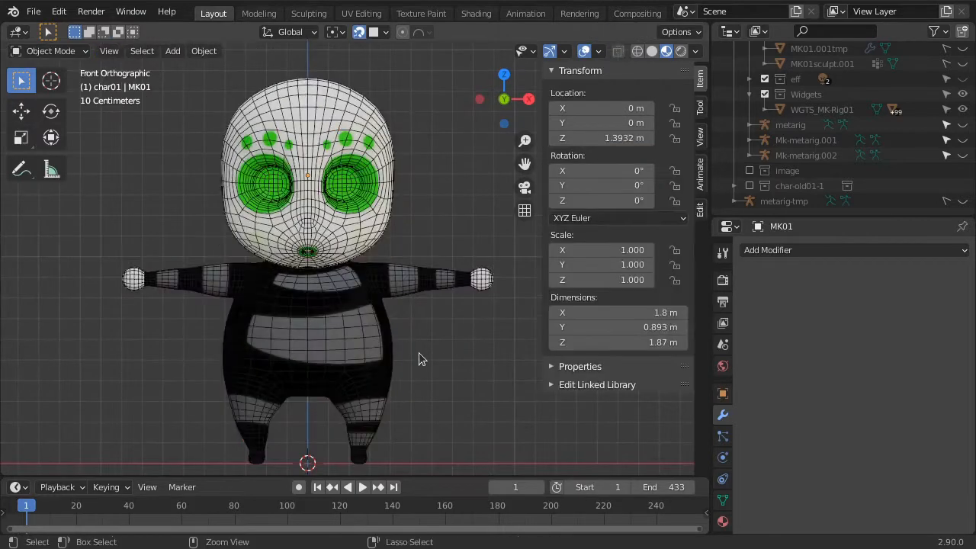
Add a Subdivision modifier to the MK01 mesh with viewport level 1
key("ctrl+1")
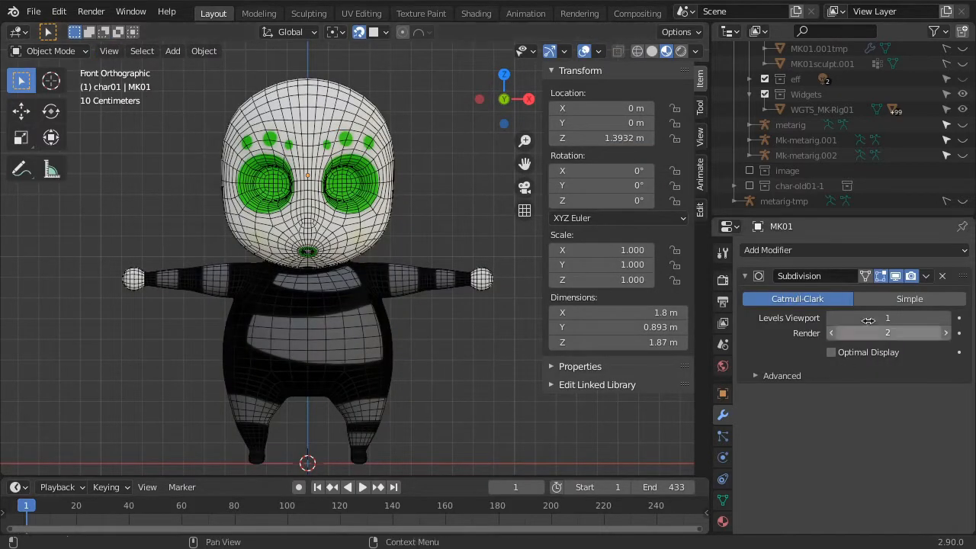
left_click_drag(876, 318, 861, 318)
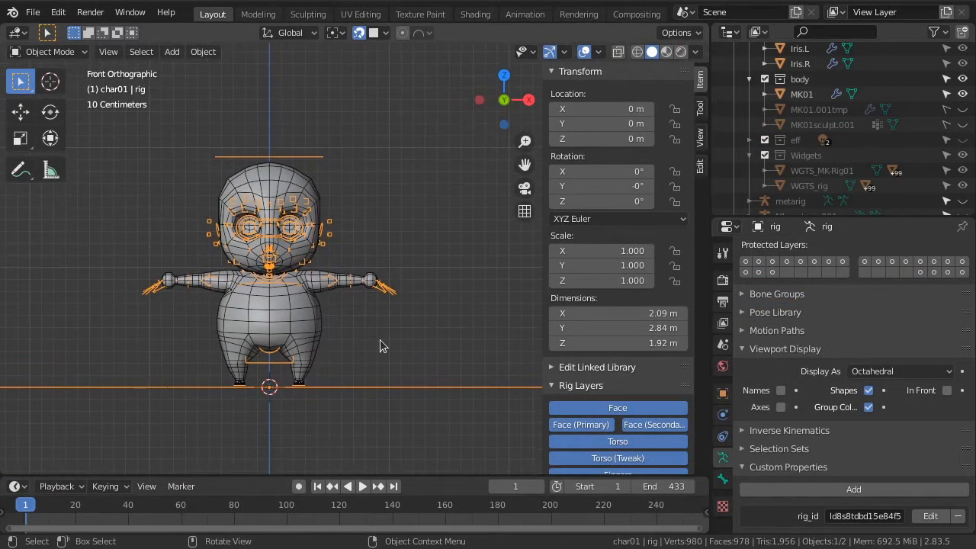
Parent the MK01 mesh to the generated rig using Armature Deform With Automatic Weights
left_click(308, 190)
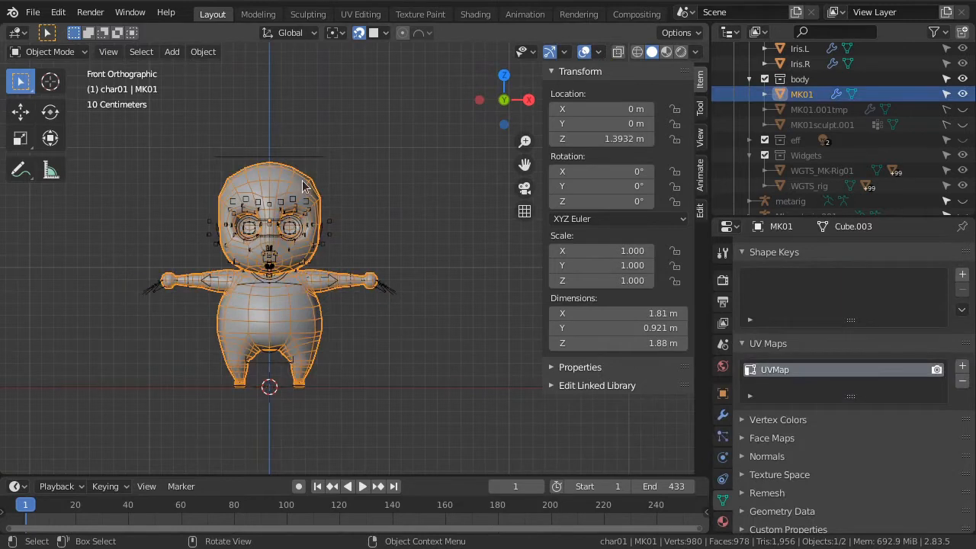
left_click(313, 160, "shift")
key("ctrl+p")
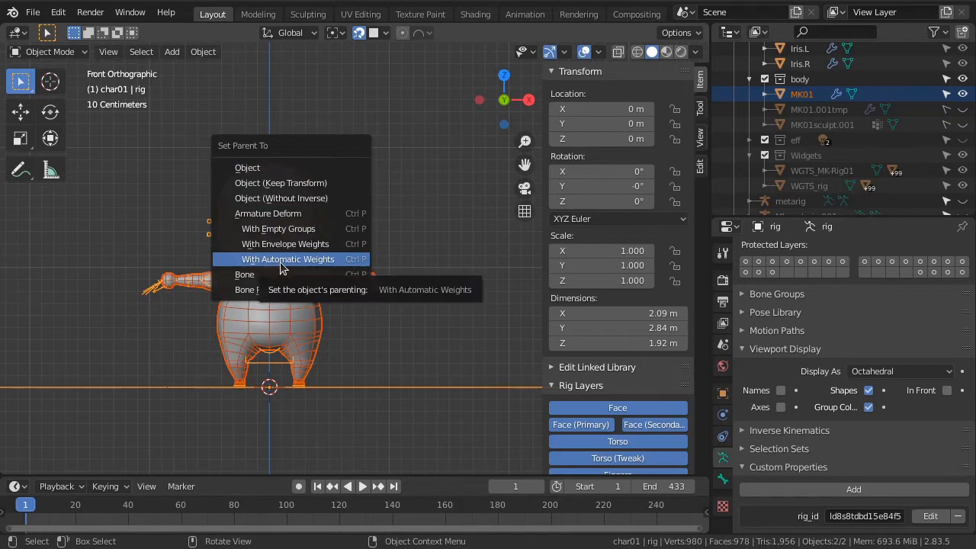
left_click(282, 259)
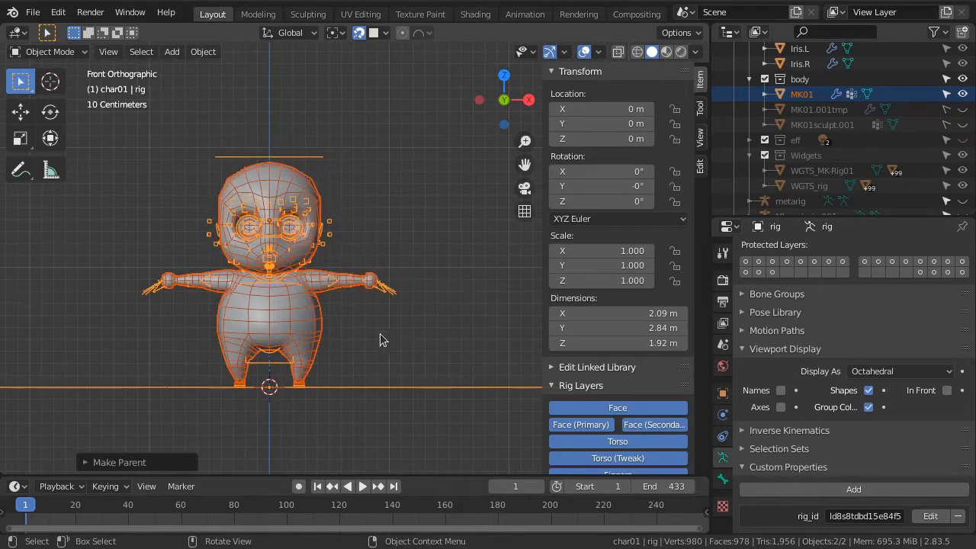
Select the MK01 mesh and turn off the Wireframe viewport overlay
scroll(345, 250, "up", 2)
left_click(293, 151)
middle_click_drag(329, 220, 372, 221, "shift")
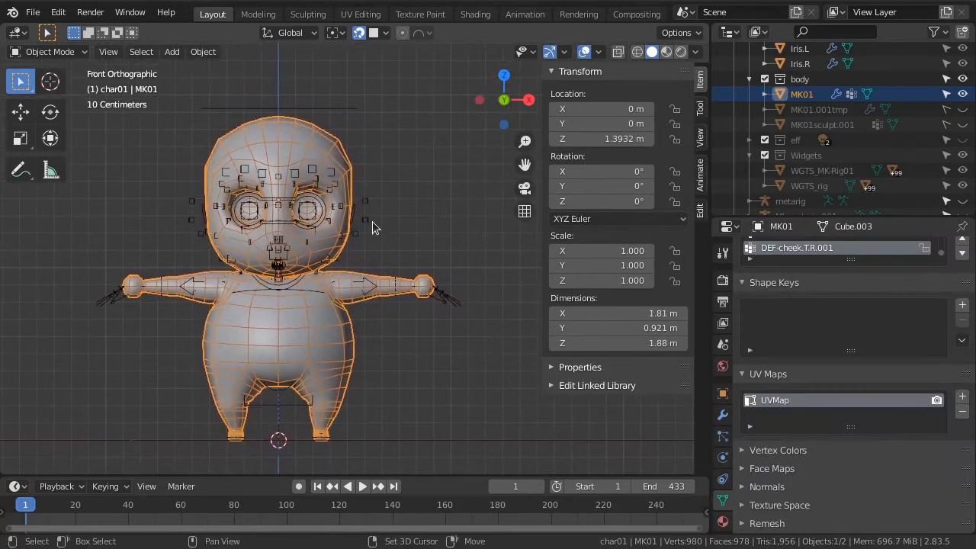
left_click(599, 51)
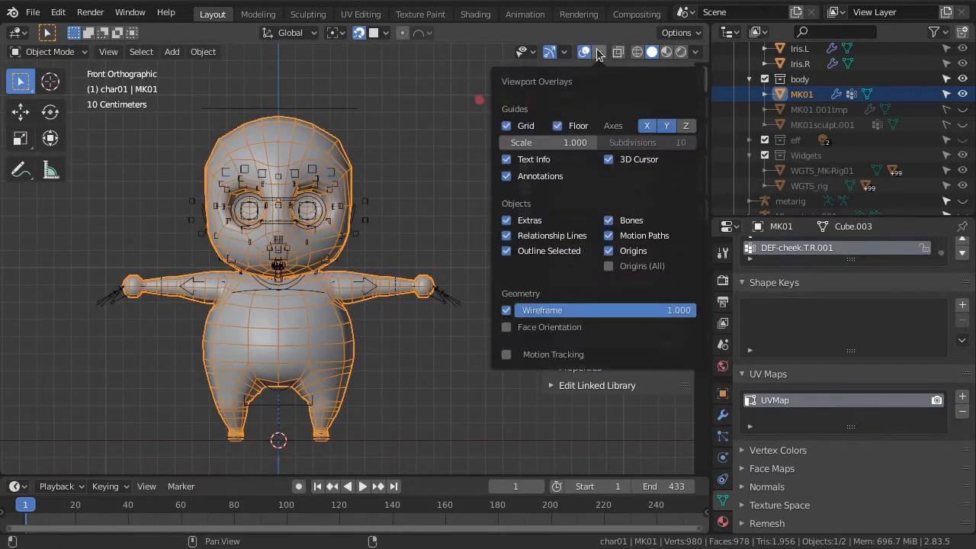
left_click(506, 310)
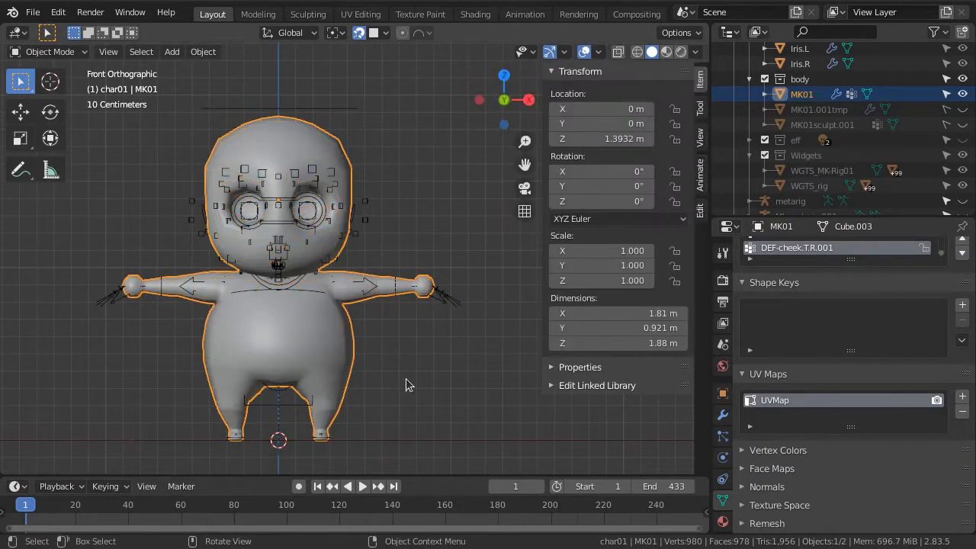
Move MK01's Armature modifier above its Subdivision modifier and enable the Subdivision in the viewport
left_click(722, 415)
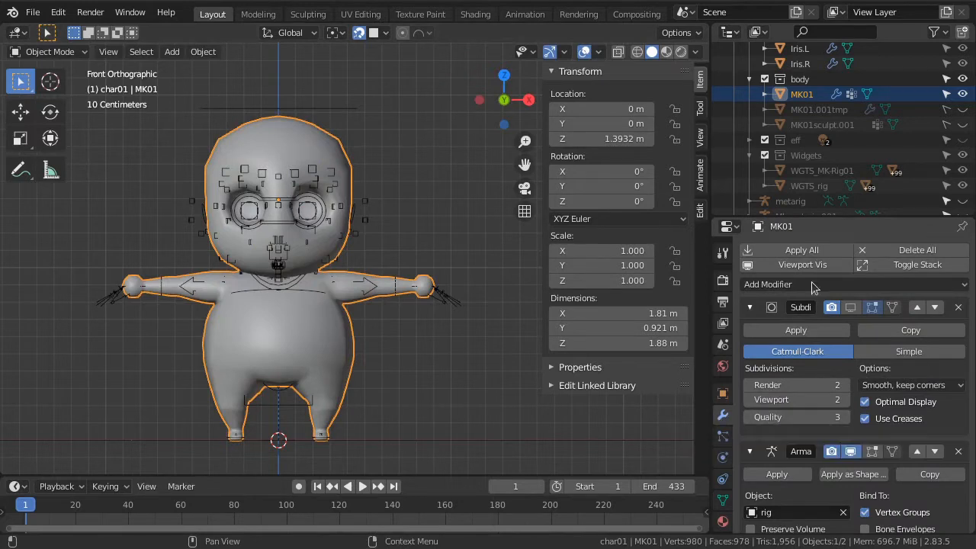
left_click_drag(816, 218, 816, 160)
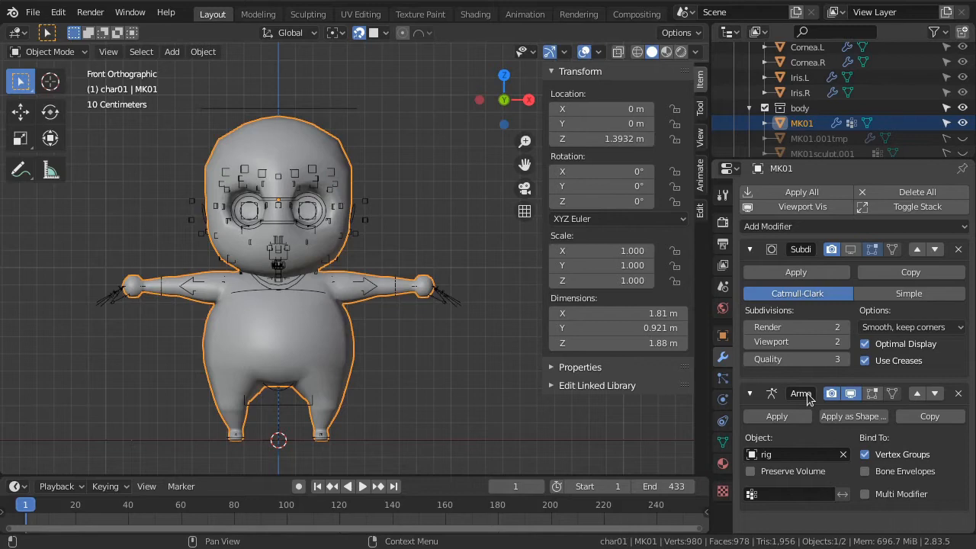
left_click(911, 395)
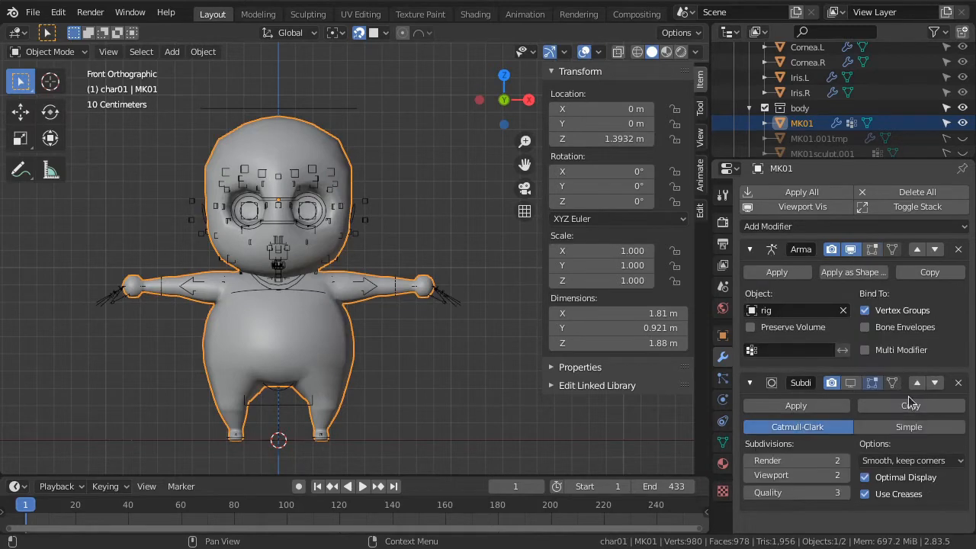
left_click(851, 384)
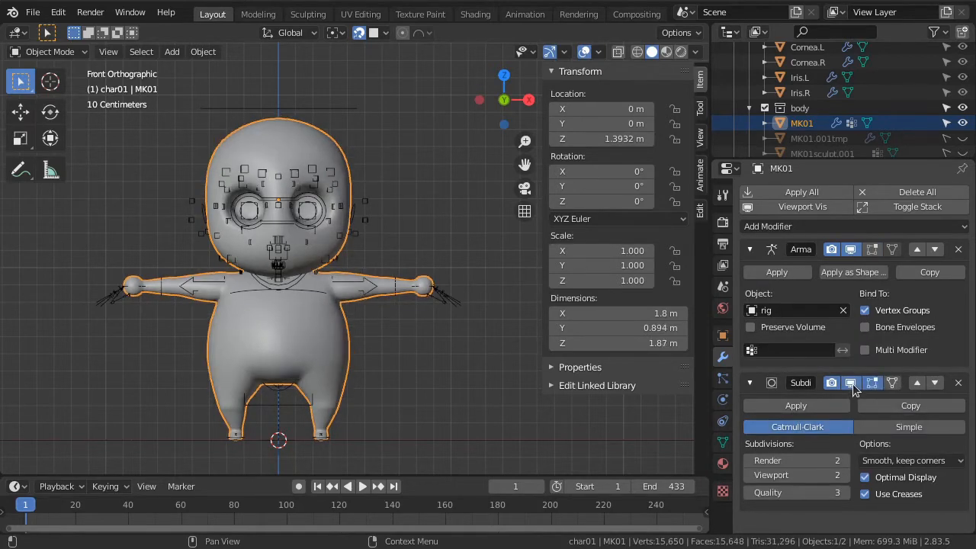
Switch the rig to Pose Mode and select the hand_ik.L control
mouse_move(427, 328)
middle_mouse_down()
mouse_move(410, 322)
mouse_move(383, 270)
mouse_move(404, 327)
mouse_move(418, 326)
middle_mouse_up()
left_click(433, 298)
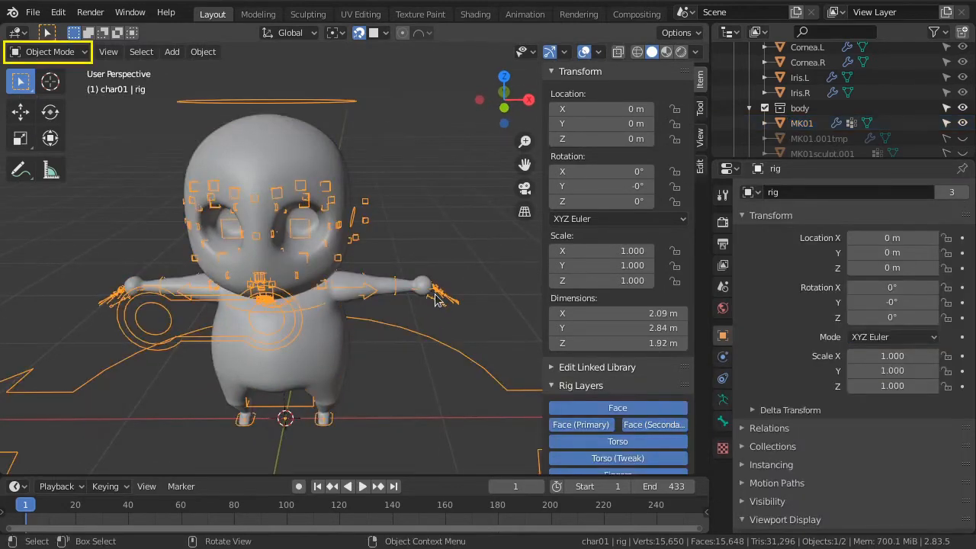
key("ctrl+Tab")
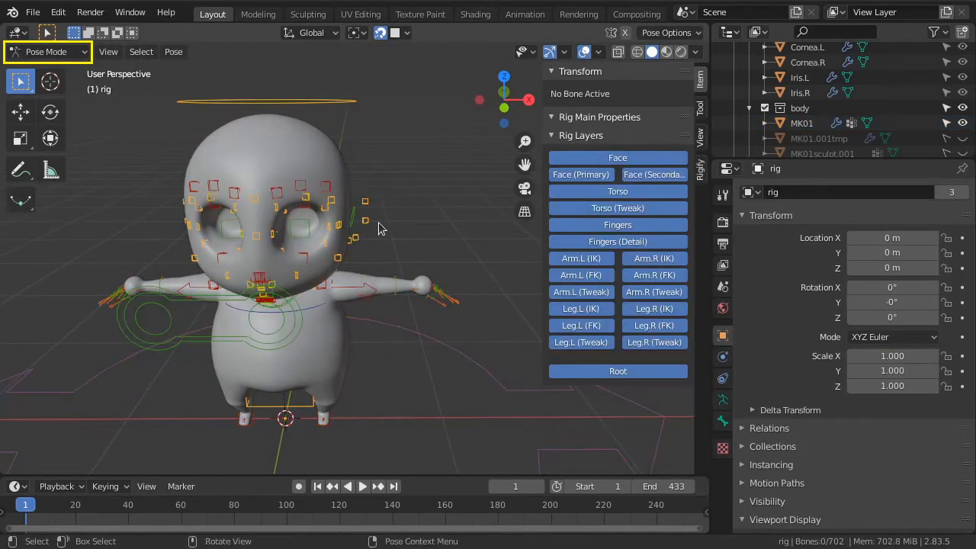
left_click(428, 293)
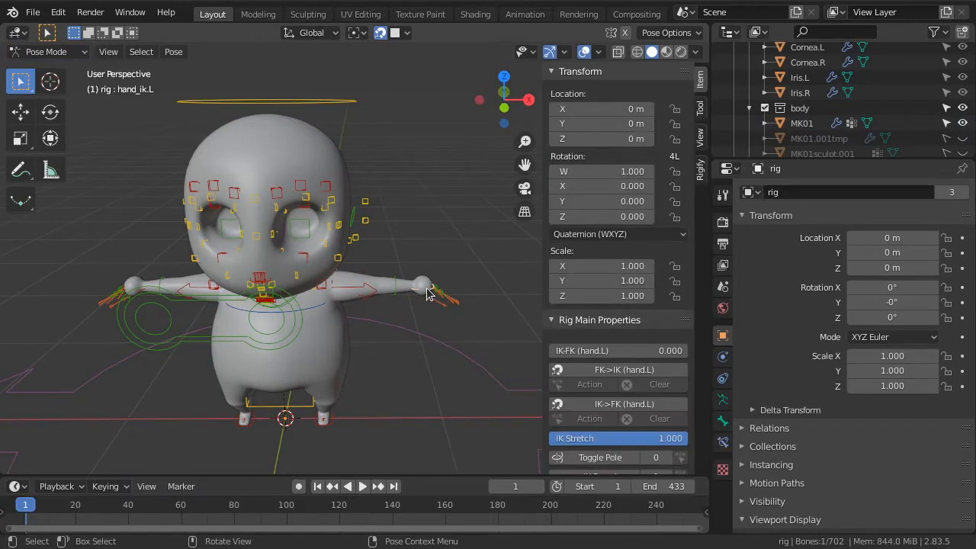
Enlarge the hand_ik.L control's custom shape to scale 1.700, checking it in wireframe and returning to solid shading
key("shift+z")
mouse_move(429, 297)
middle_mouse_down()
mouse_move(385, 384)
mouse_move(451, 335)
mouse_move(430, 299)
middle_mouse_up()
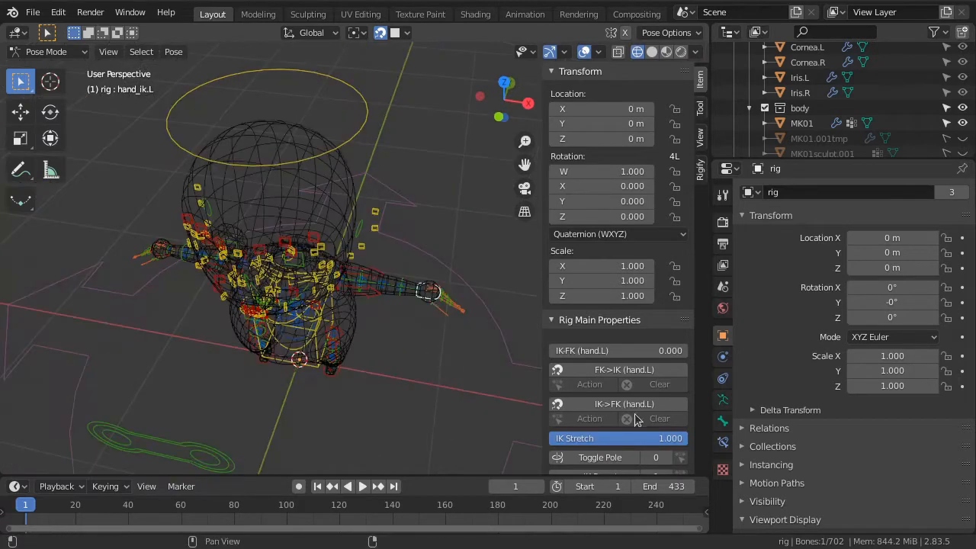
left_click(724, 423)
scroll(845, 455, "down", 1)
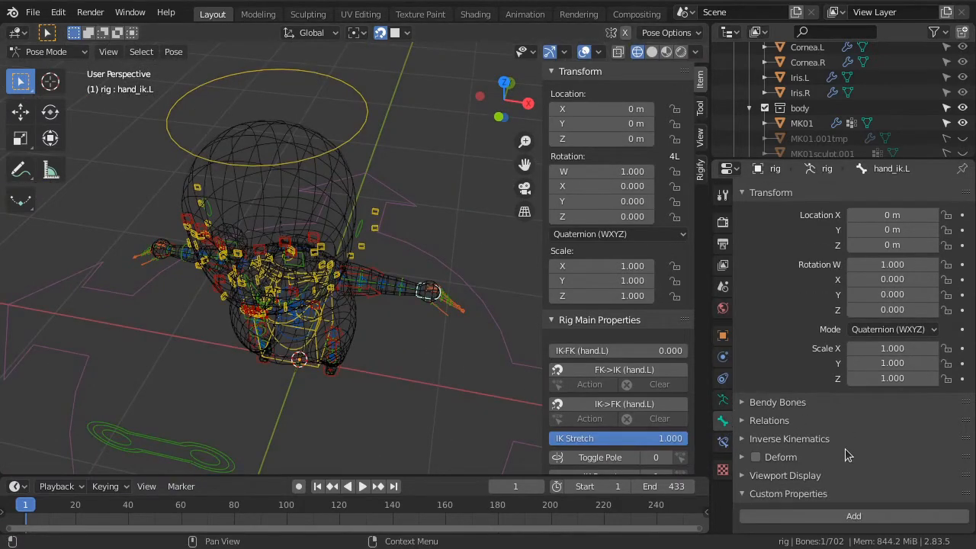
left_click(834, 476)
scroll(839, 469, "down", 5)
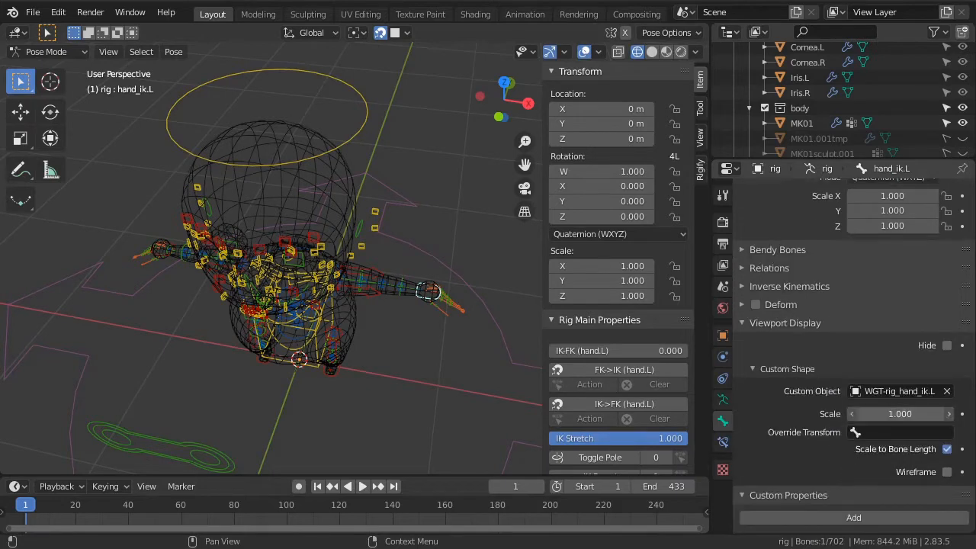
mouse_move(858, 414)
left_mouse_down()
mouse_move(908, 413)
mouse_move(848, 414)
left_mouse_up()
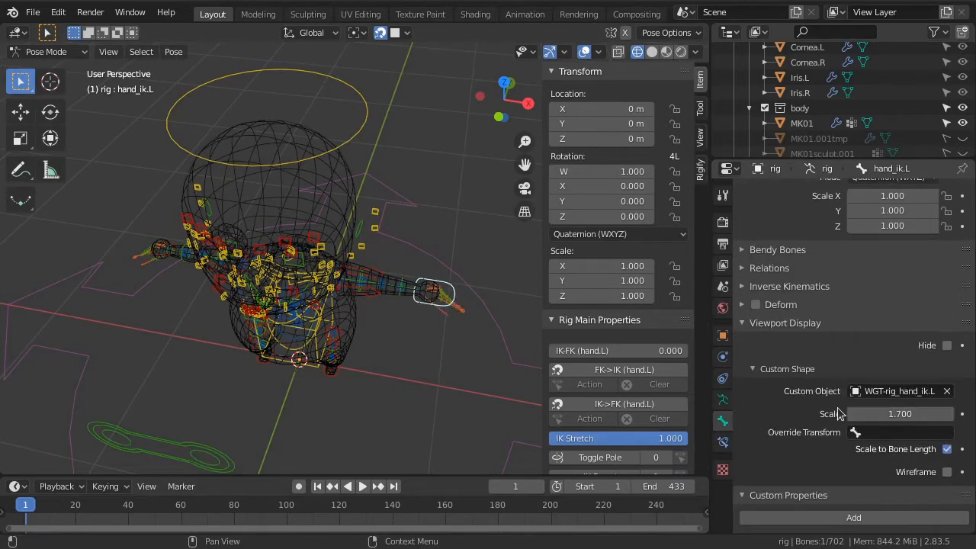
key("shift+z")
Try moving the hand_ik.L control inward and down in front view to test how the arm deforms
key("KP_1")
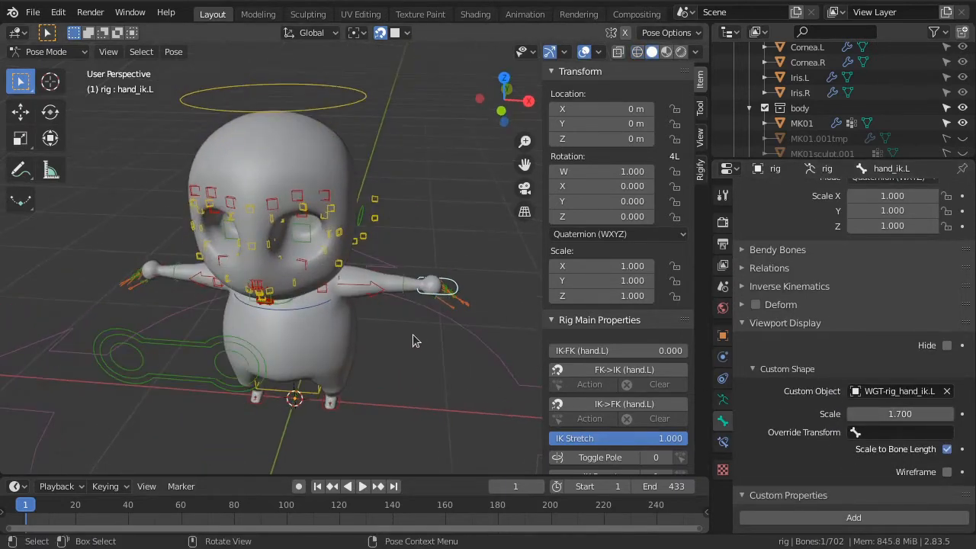
key("g")
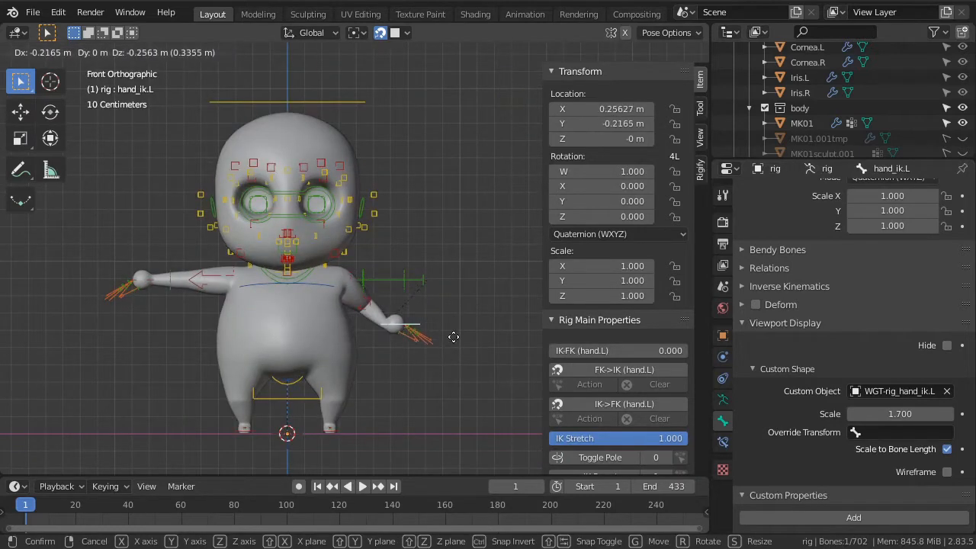
right_click(449, 370)
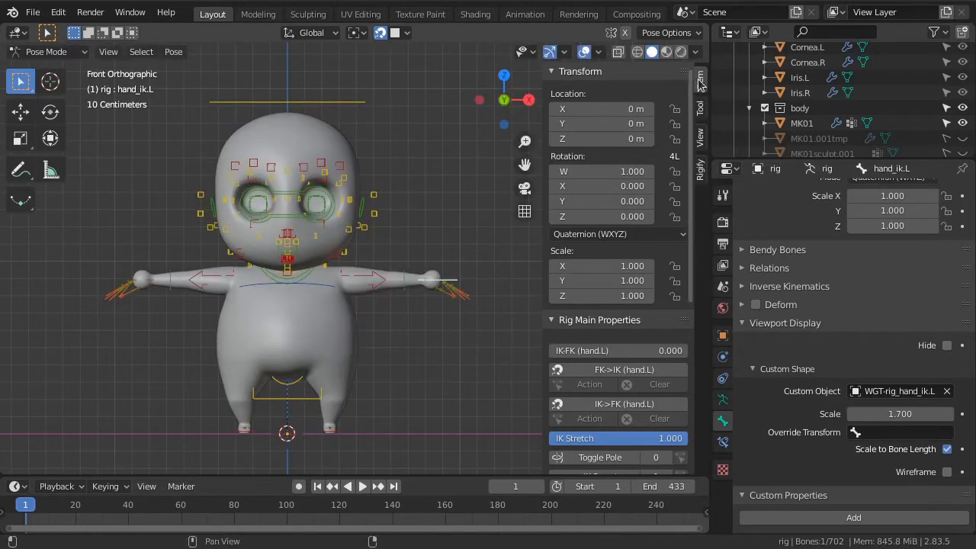
Hide the Face bone layer from Rig Layers and show it again through the armature's layer settings
scroll(654, 183, "down", 8)
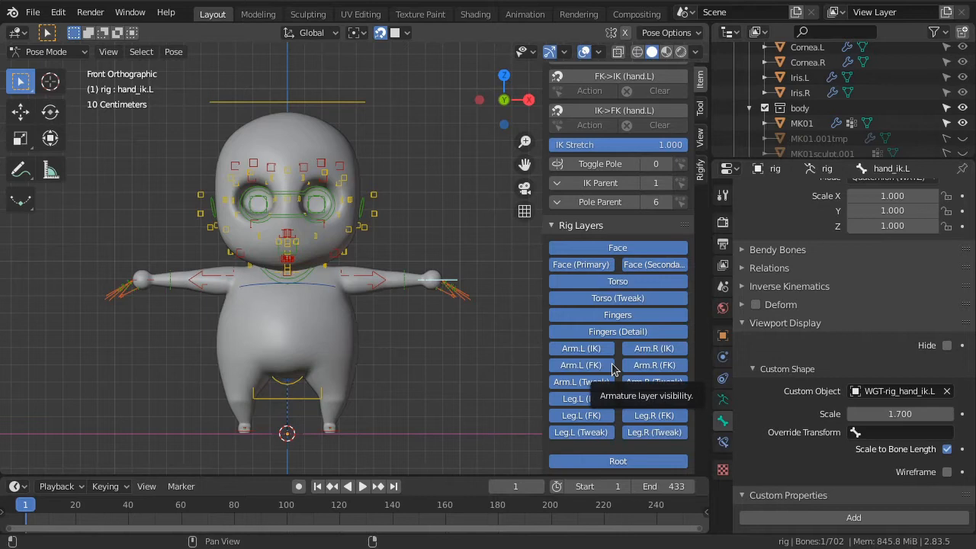
left_click(723, 402)
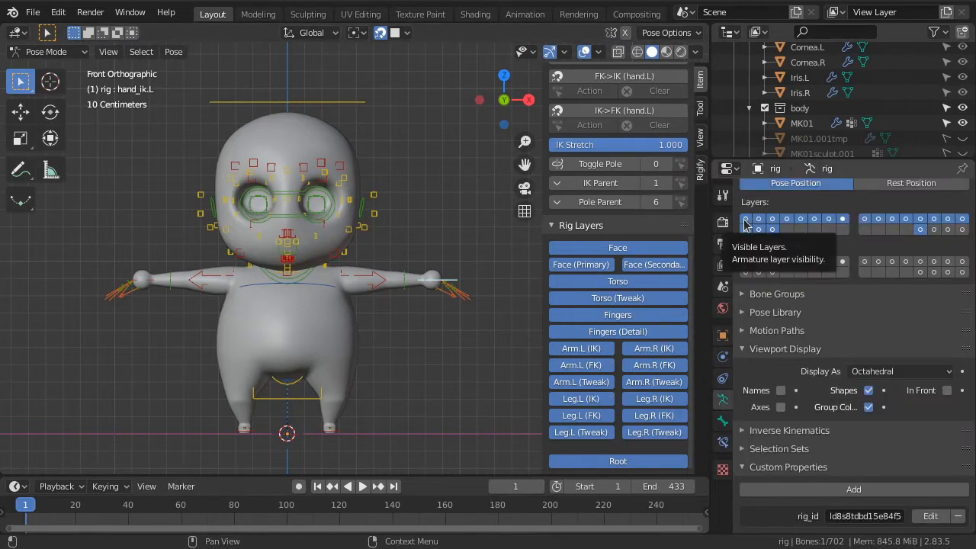
left_click(619, 253)
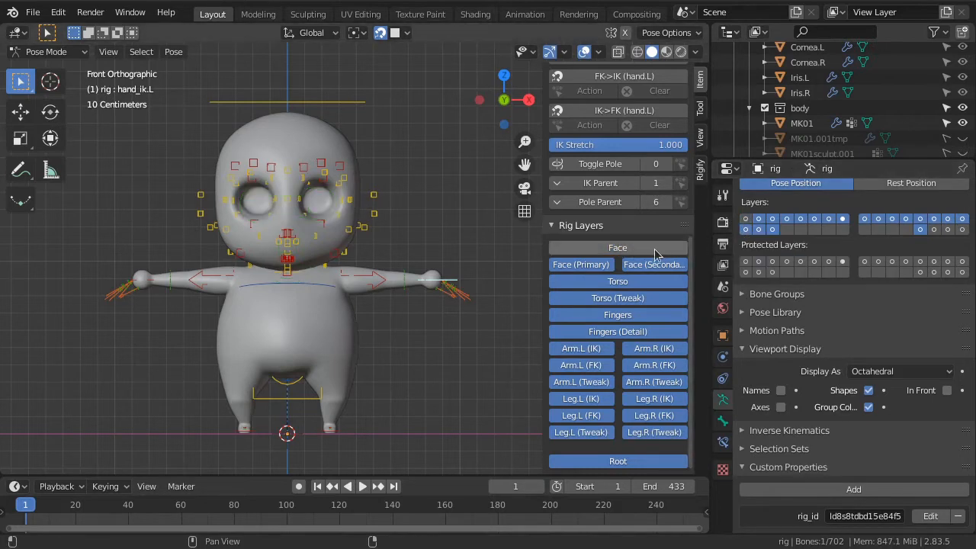
left_click(746, 221)
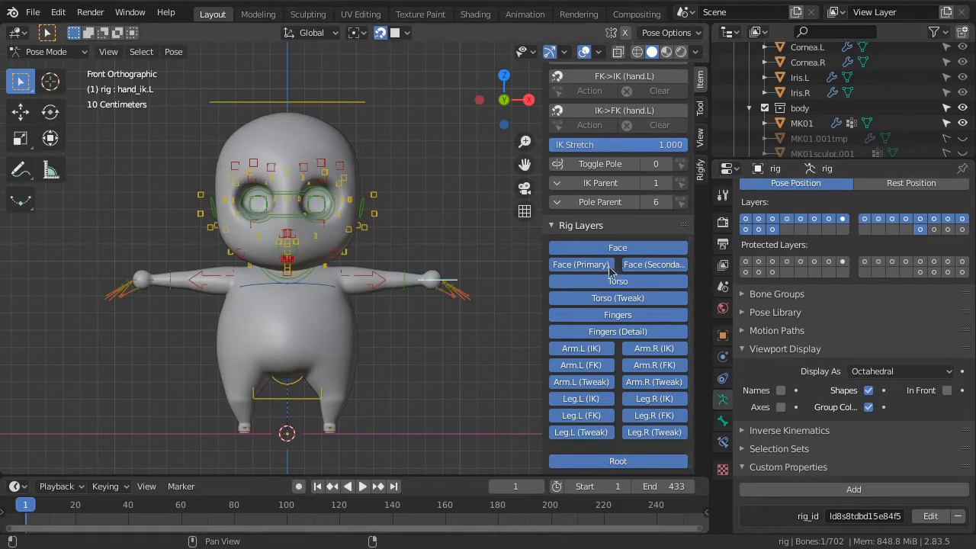
Hide the Face (Primary), Face (Secondary), Fingers (Detail) and Fingers bone layers of the rig
scroll(333, 247, "up", 2)
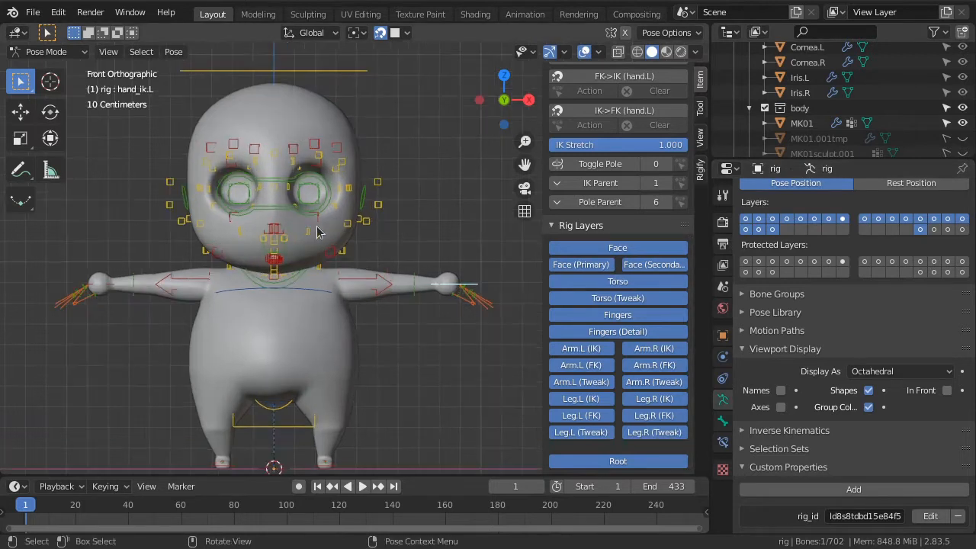
left_click(583, 265)
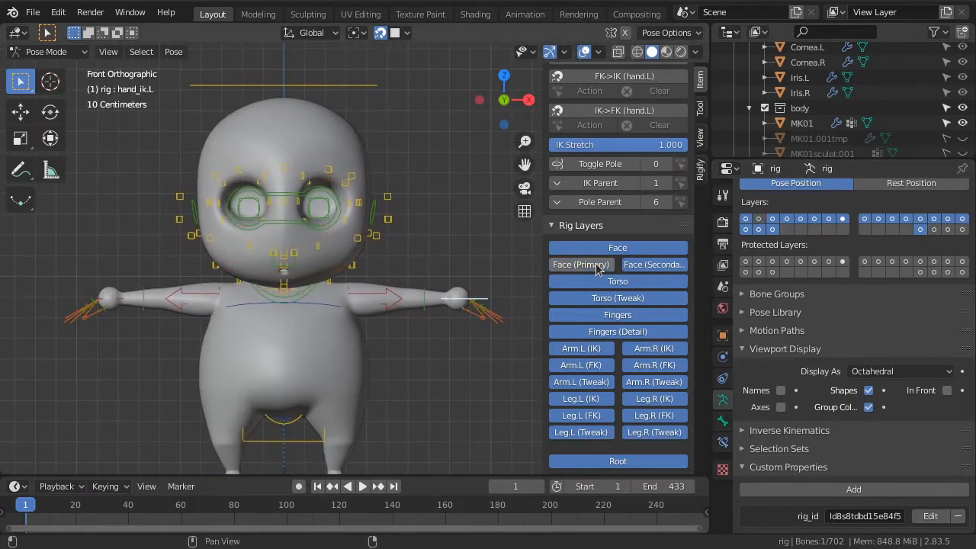
left_click(659, 266)
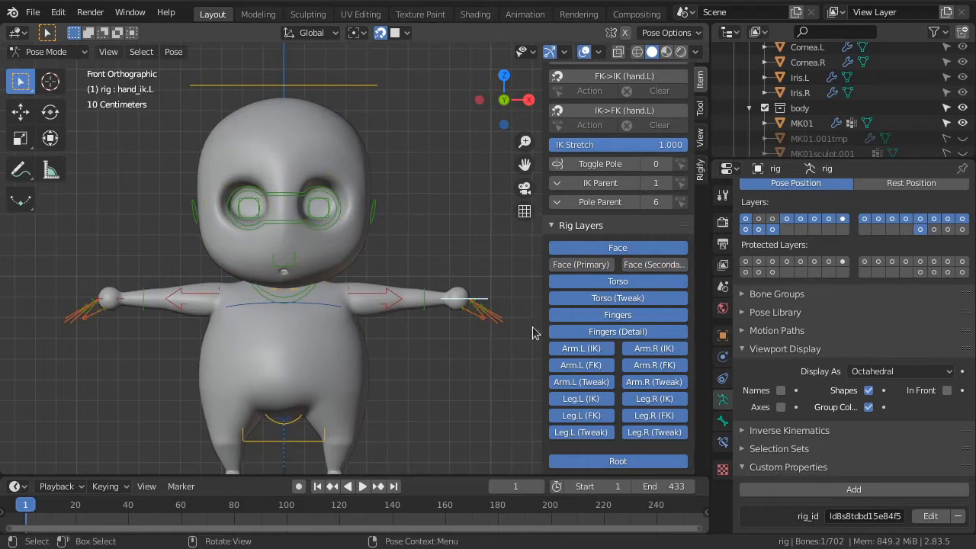
left_click(603, 332)
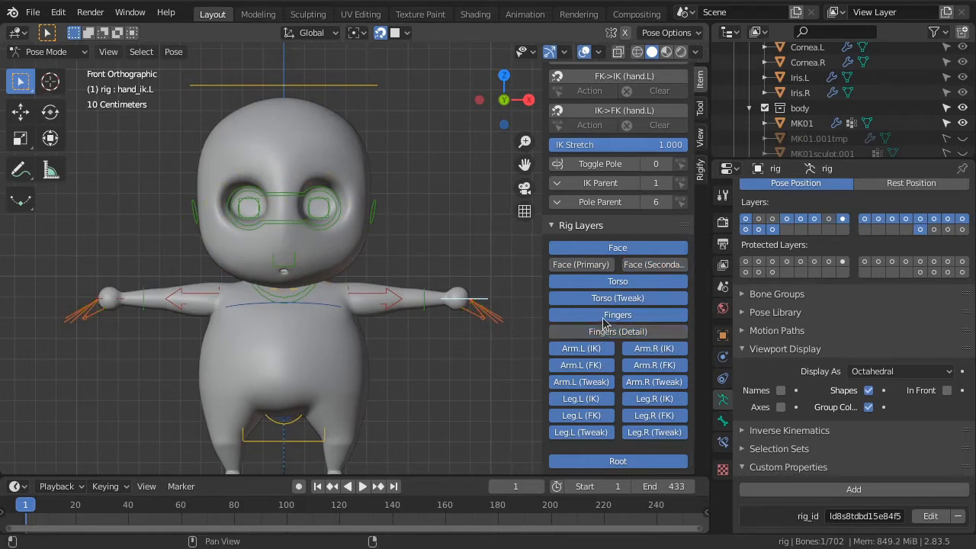
left_click(607, 315)
Lower the hand_ik.L control toward the body and rotate it to follow the lowered arm
middle_click_drag(460, 330, 471, 309, "shift")
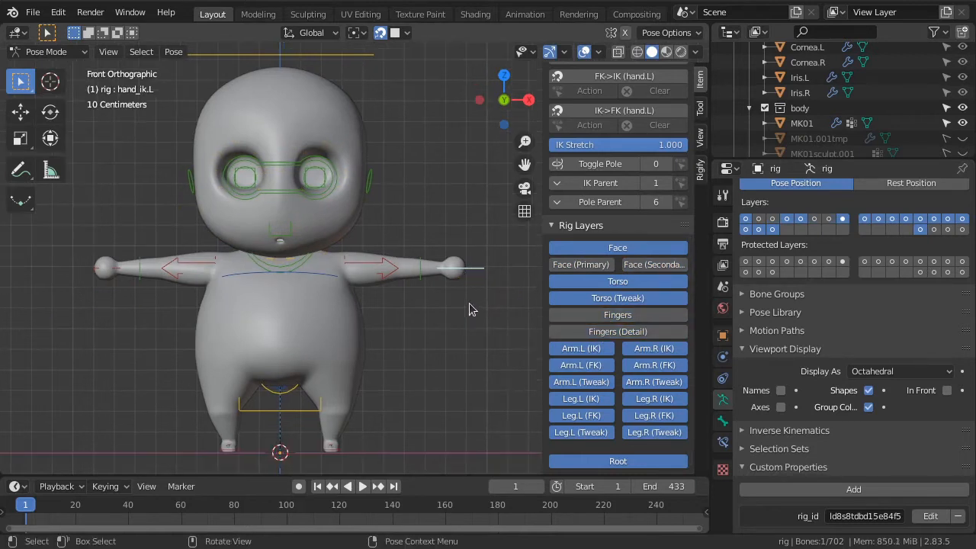
key("g")
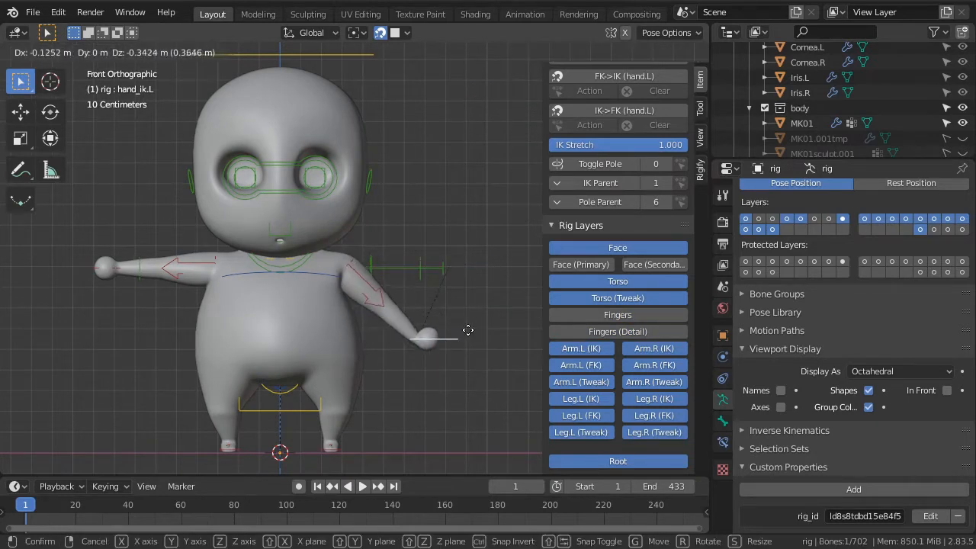
left_click(456, 324)
key("r")
left_click(431, 286)
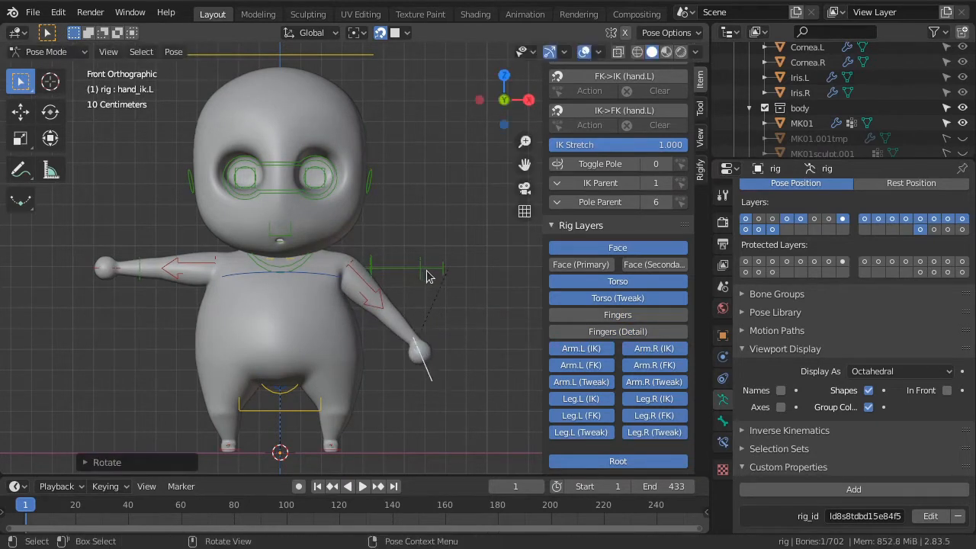
Try rotating the forearm_fk.L control about the global and local X axes to test its effect on the arm
left_click(427, 277)
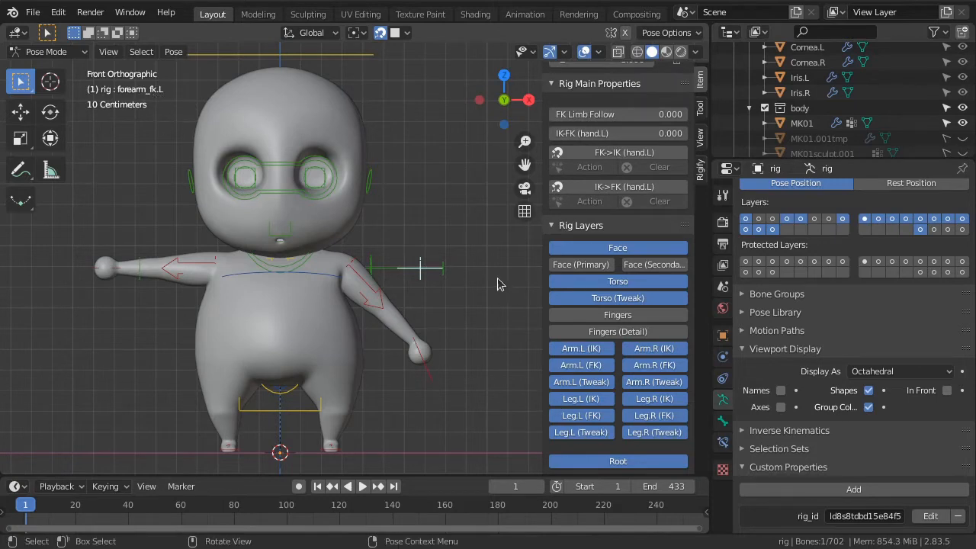
middle_click_drag(478, 283, 430, 322)
key("r")
key("x")
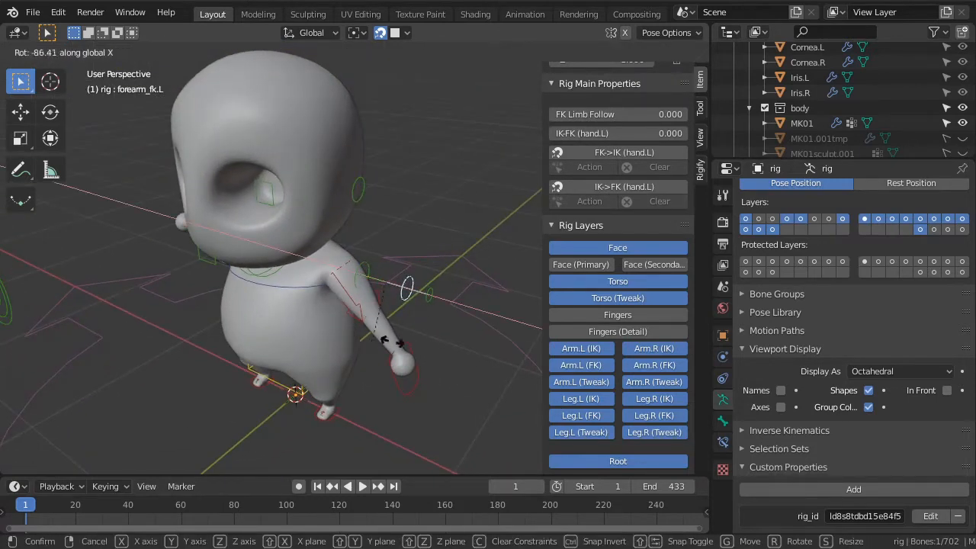
right_click(460, 326)
key("r")
key("x")
key("x")
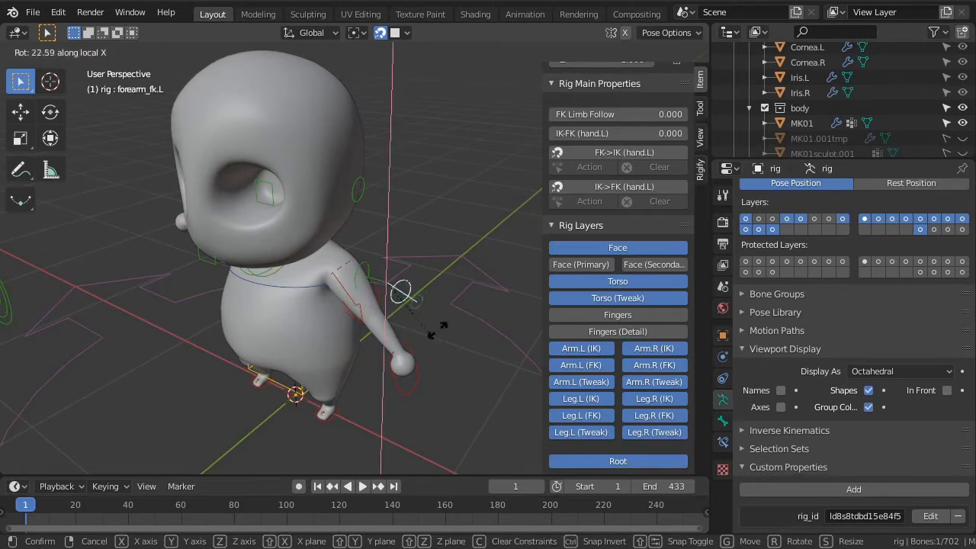
right_click(409, 340)
Try moving the hand_ik.L control to compare its effect with the FK control
left_click(398, 386)
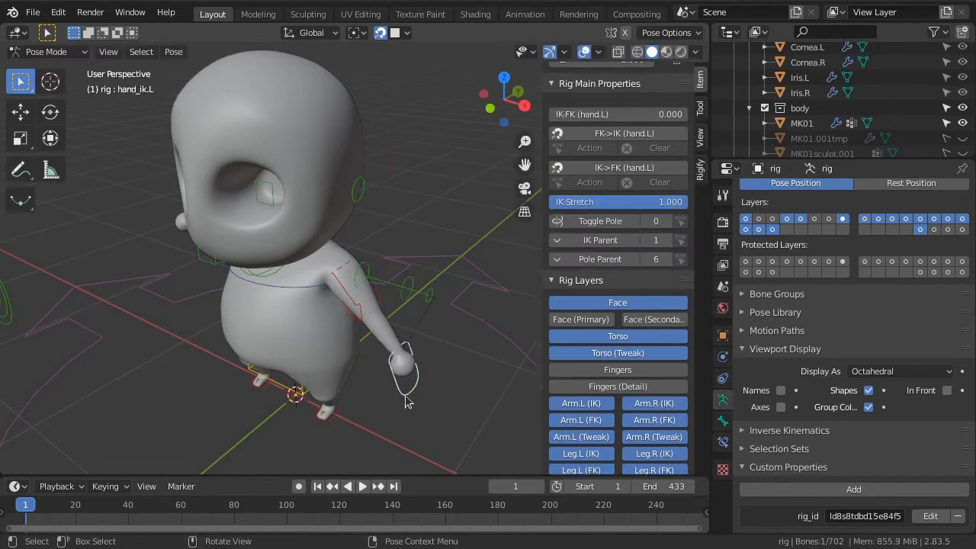
key("g")
right_click(402, 384)
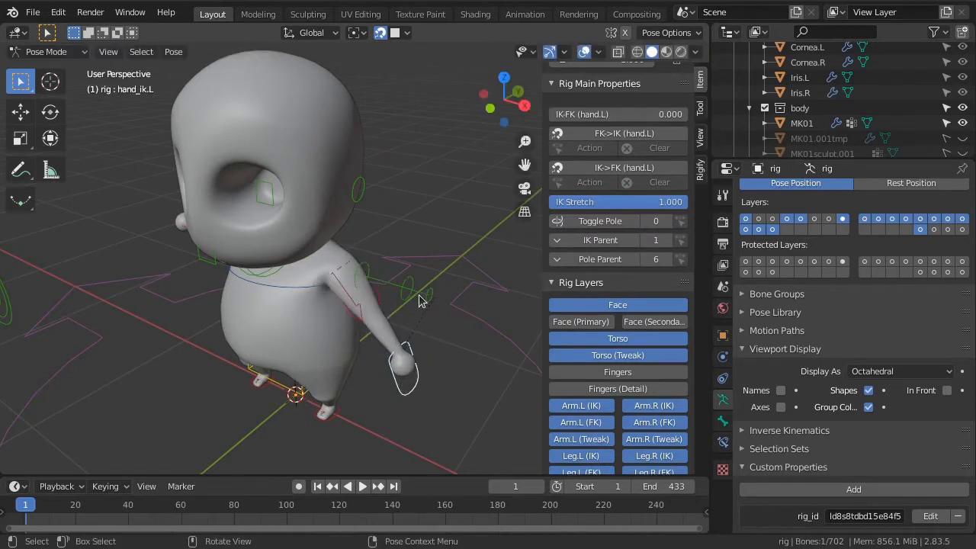
Hide the Arm.L (FK), Arm.R (FK), Leg.L (FK) and Leg.R (FK) bone layers of the rig
left_click(419, 296)
left_click(588, 366)
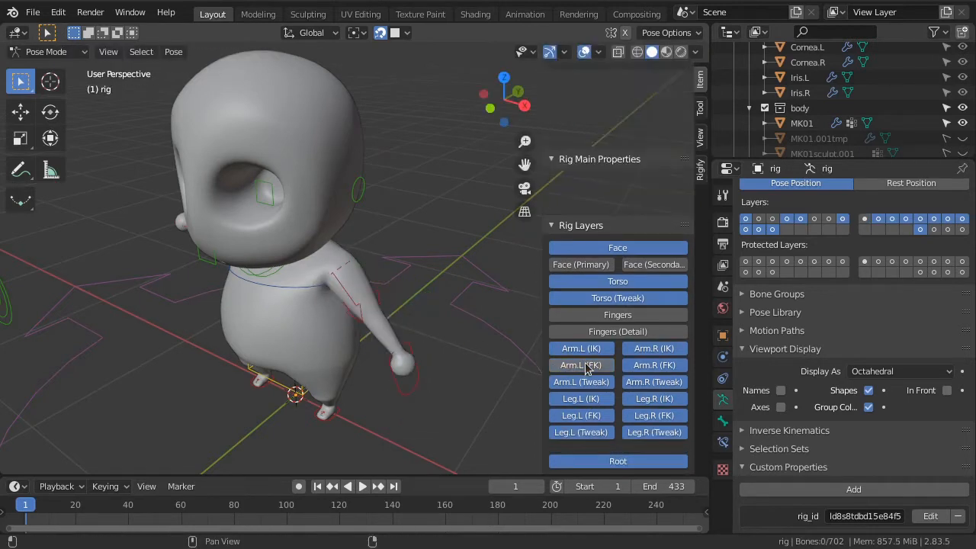
left_click(653, 279)
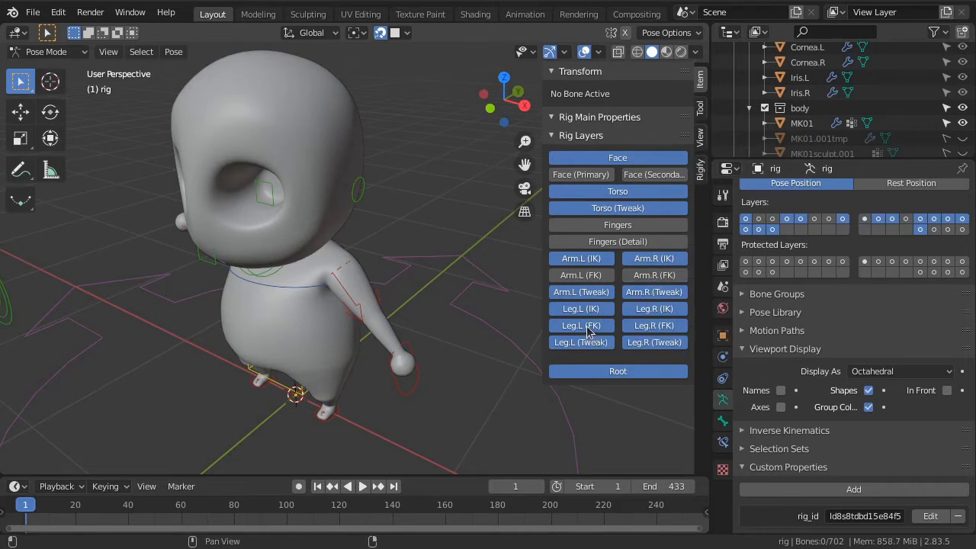
left_click(588, 328)
left_click(665, 326)
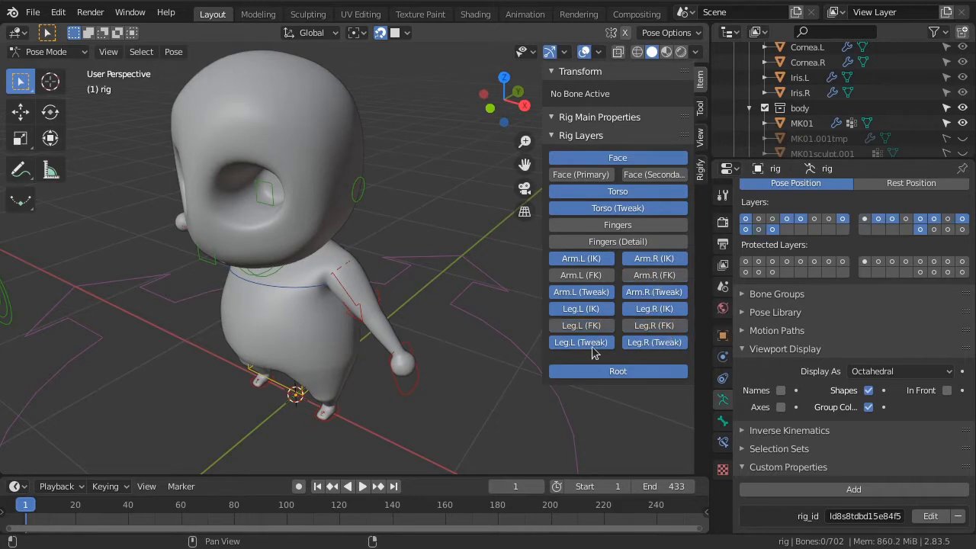
Reposition the lowered hand_ik.L control closer to the body in front view and paste its pose flipped onto the opposite hand
middle_click_drag(424, 345, 446, 350)
left_click(432, 378)
key("g")
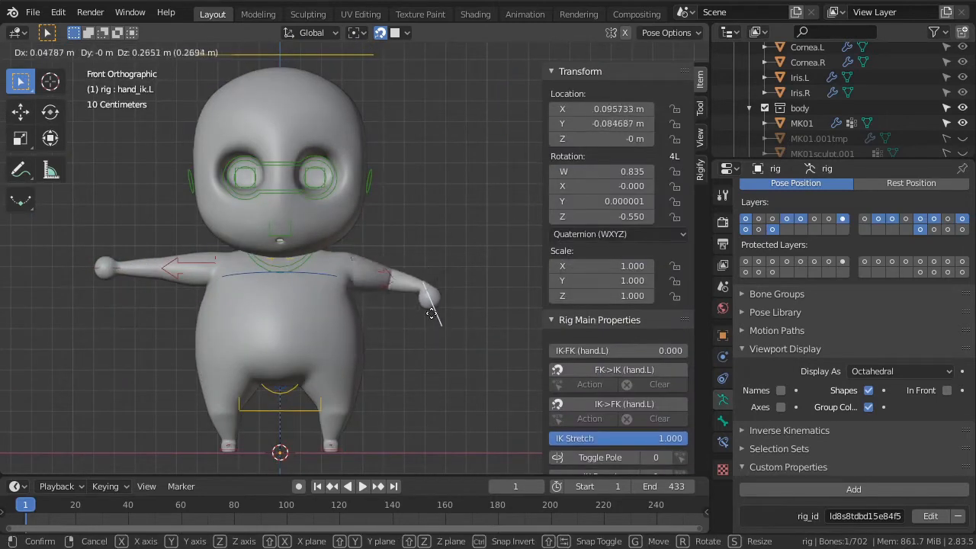
left_click(429, 382)
key("ctrl+c")
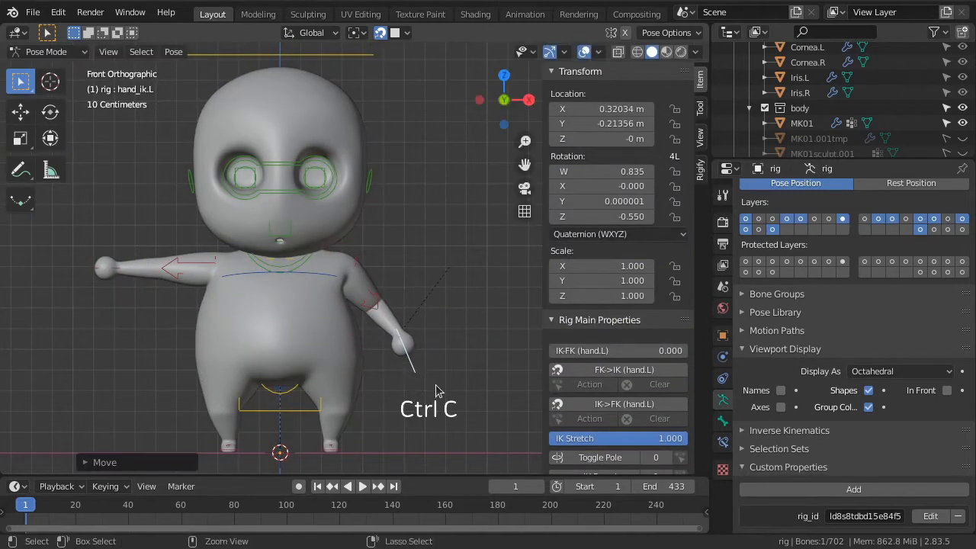
key("shift+ctrl+v")
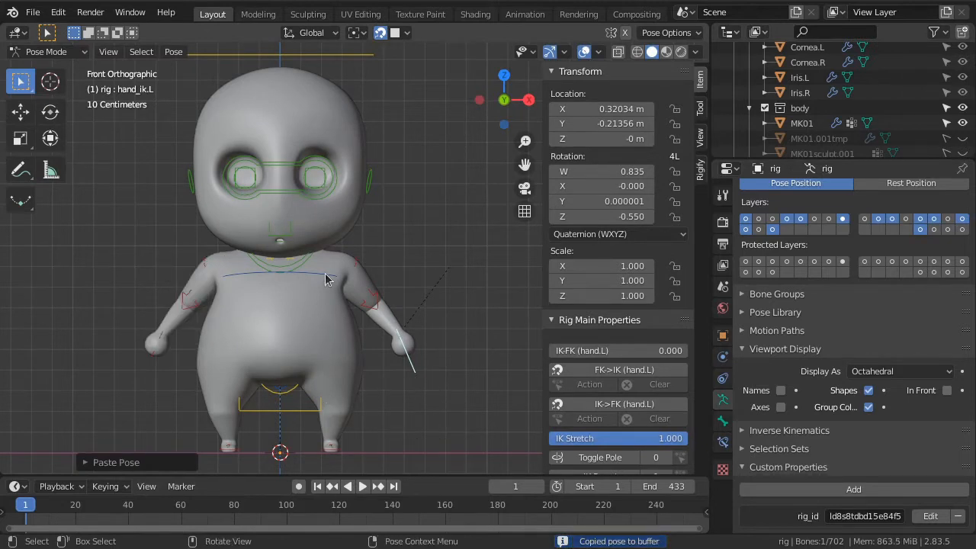
Try rotating the spine_fk.003 chest control, and rotating and moving the torso control, to test the body deformation
left_click(336, 296)
key("r")
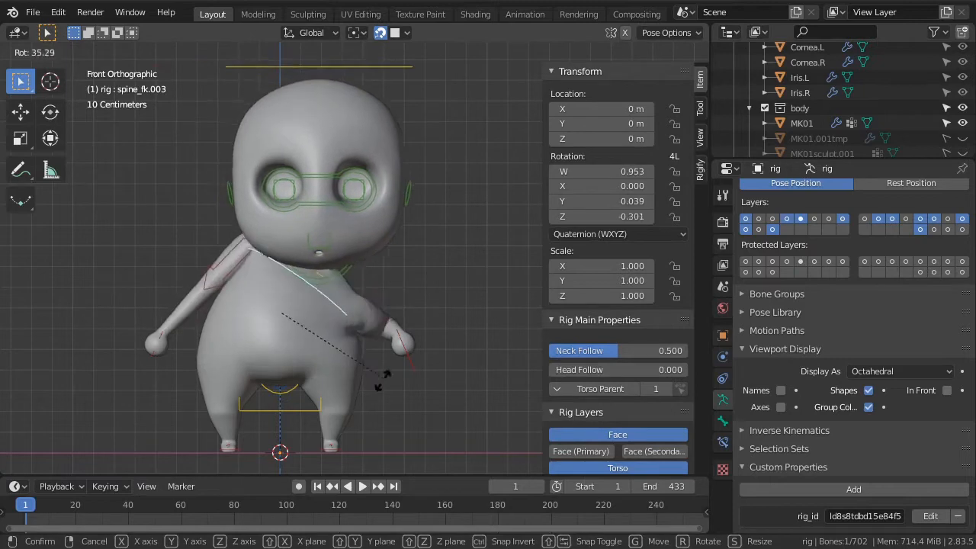
right_click(381, 341)
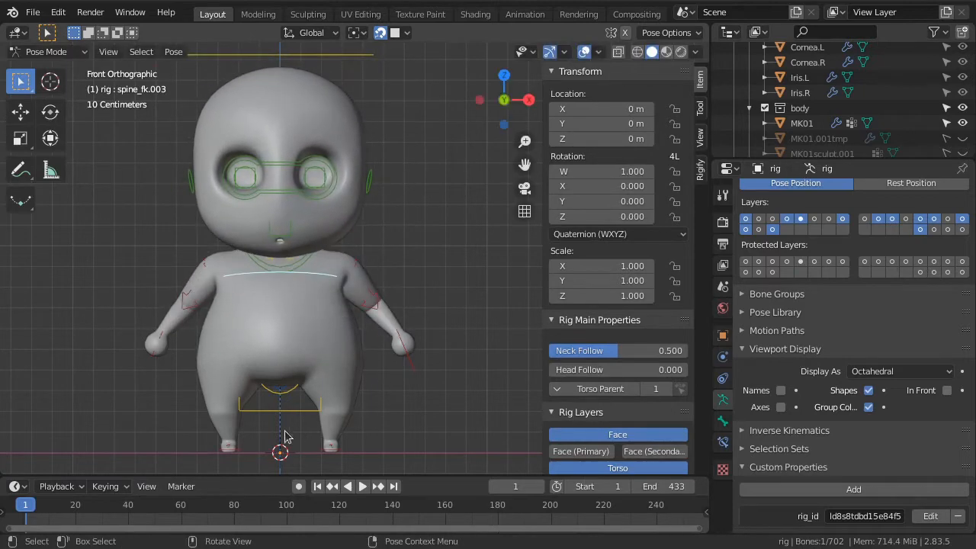
left_click(295, 411)
key("r")
key("Escape")
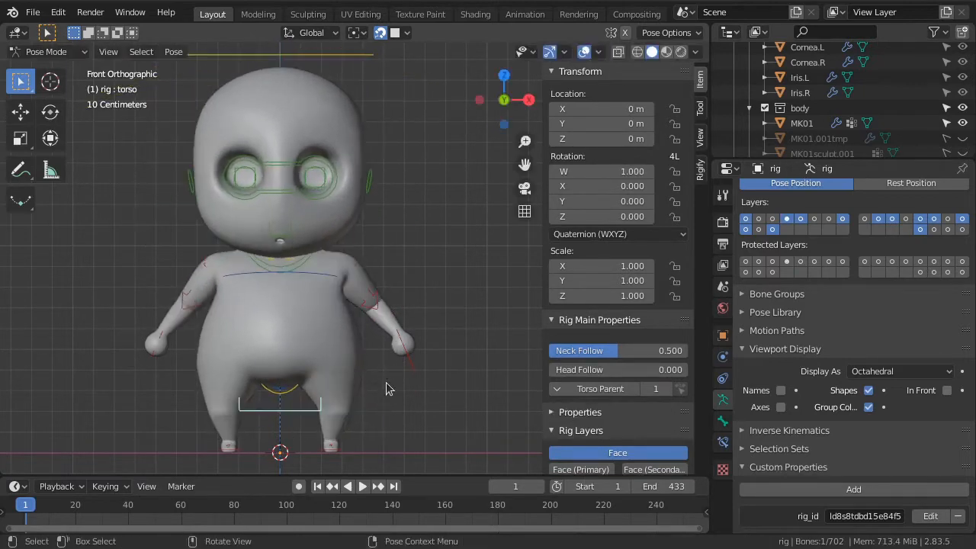
key("g")
key("Escape")
Turn off snapping and clear the rotation and location of all visible pose bones
key("shift+Tab")
key("a")
key("alt+r")
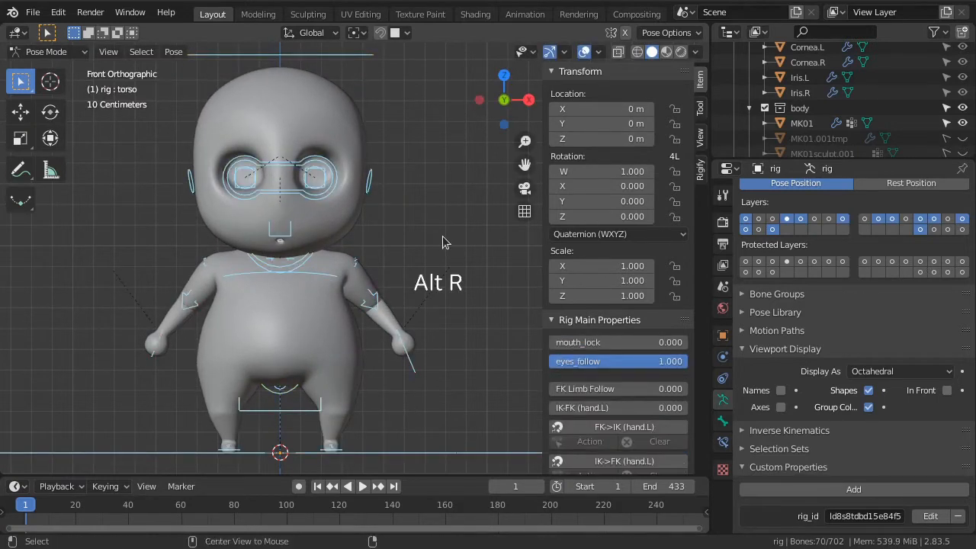
key("alt+g")
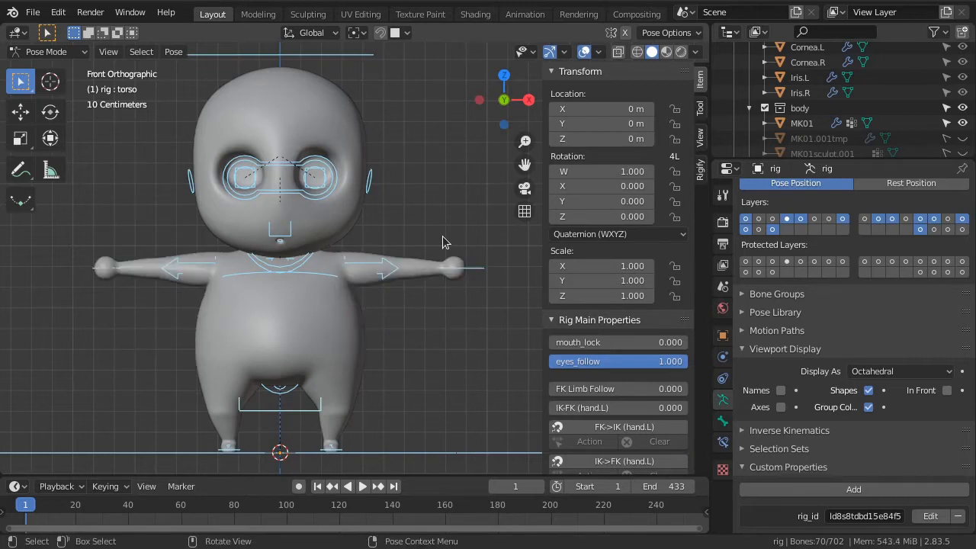
left_click(171, 53)
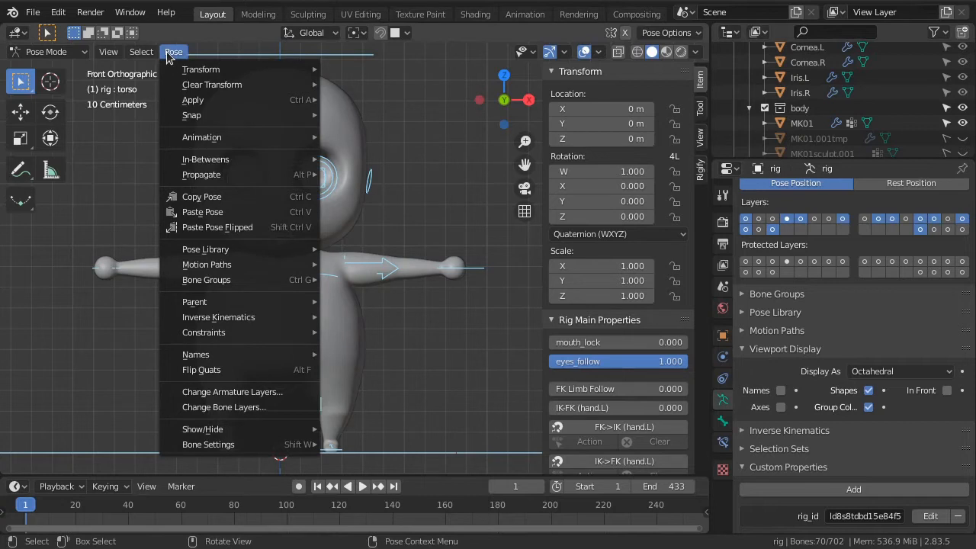
mouse_move(190, 86)
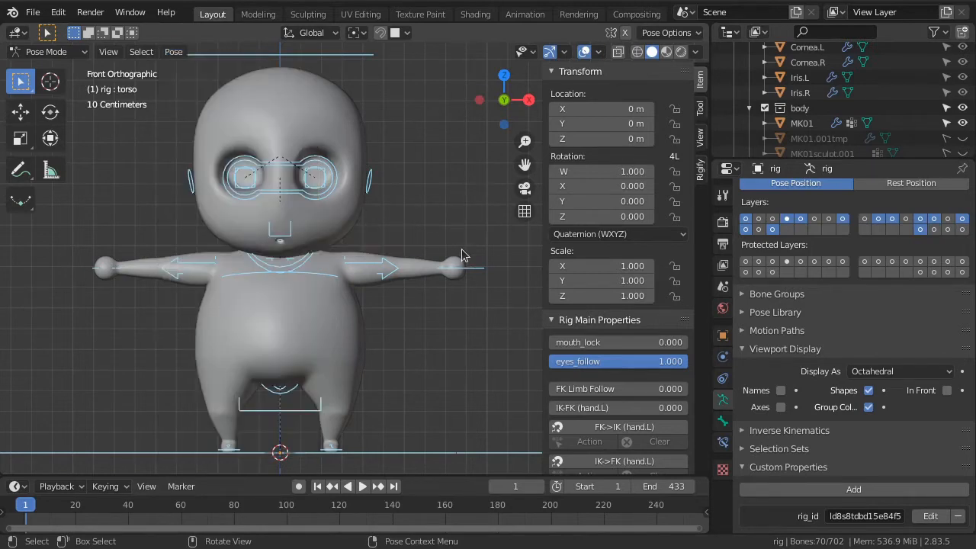
Set the custom shape scale of the hand_ik.L bone to 1
middle_click_drag(499, 315, 479, 319)
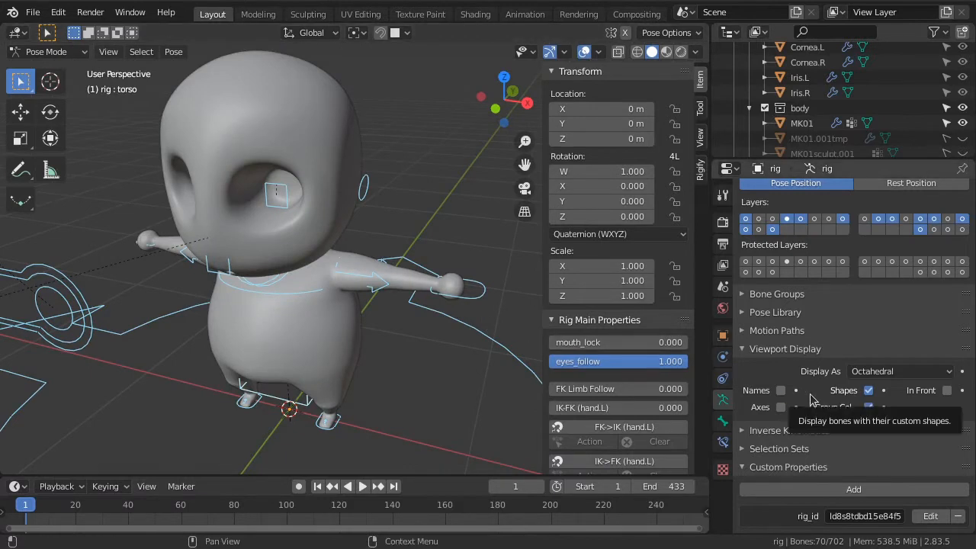
left_click(723, 421)
scroll(849, 426, "down", 4)
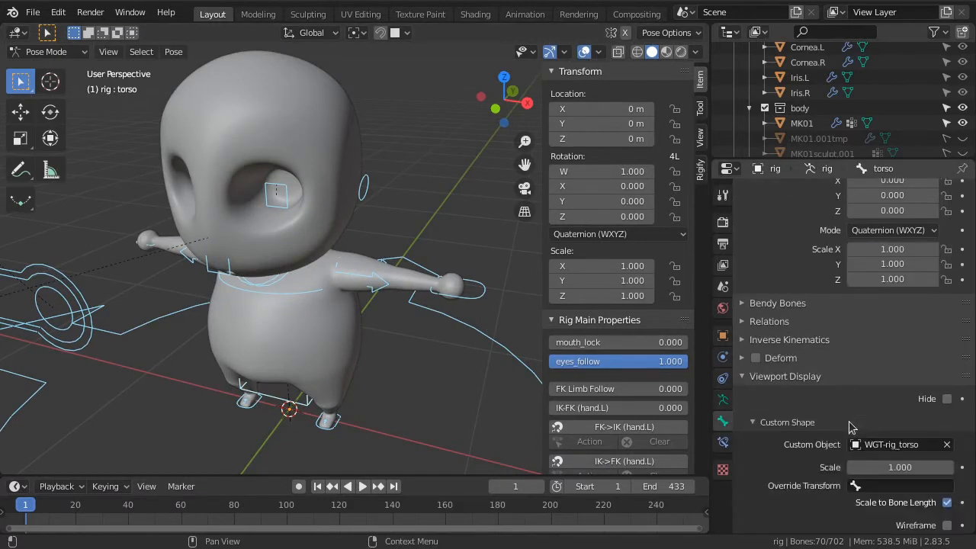
scroll(852, 428, "down", 2)
left_click(472, 301)
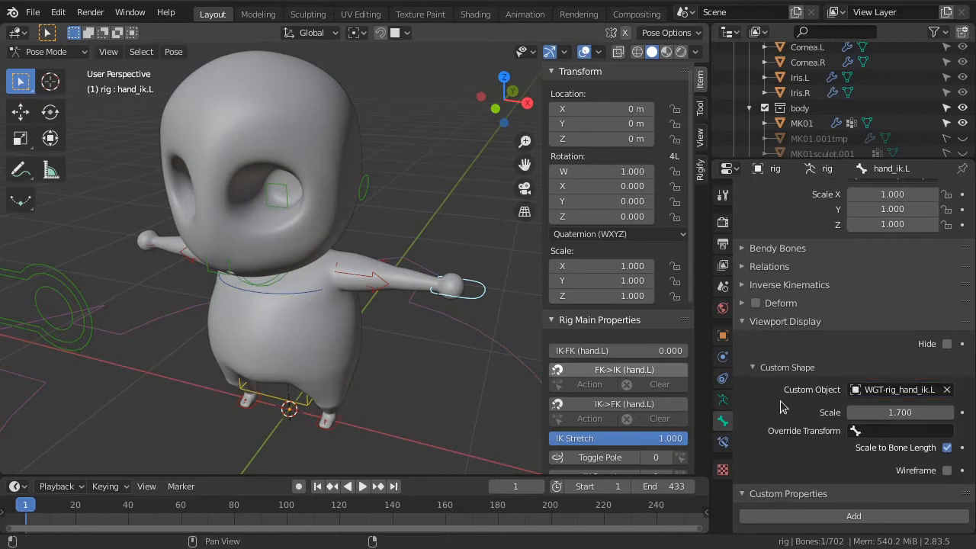
left_click(896, 413)
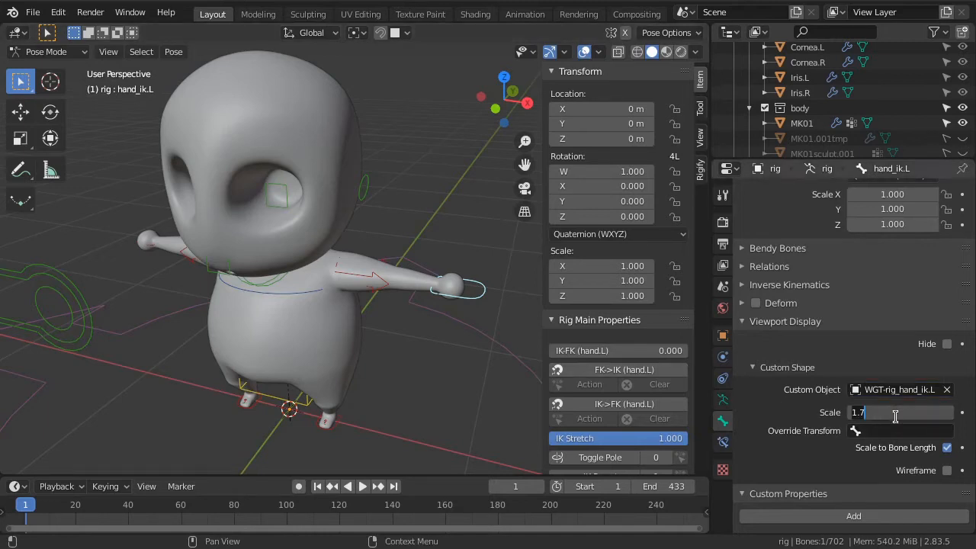
key("BackSpace")
key("BackSpace")
key("Return")
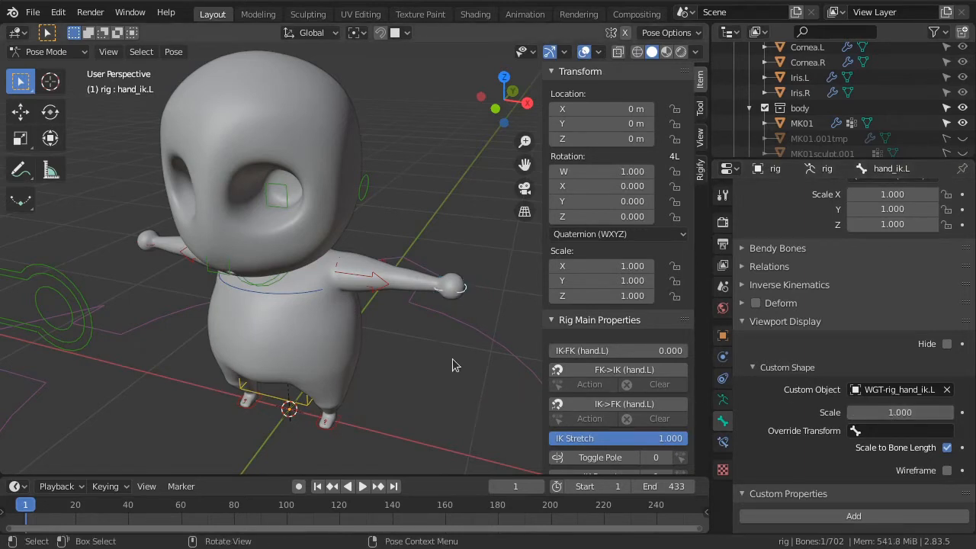
Show the Disable in Viewports restriction toggles in the Outliner and enable the Widgets collection in viewports
scroll(839, 122, "down", 5)
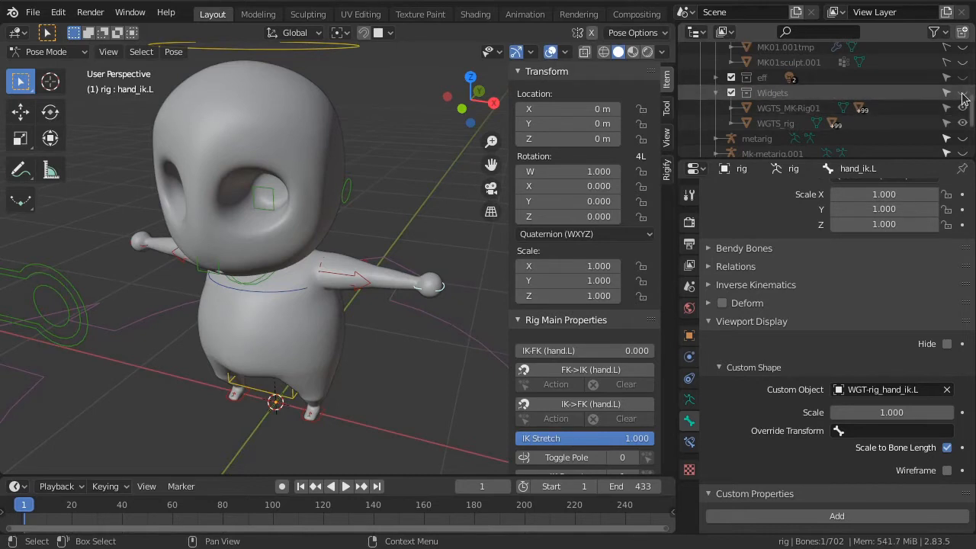
left_click(935, 31)
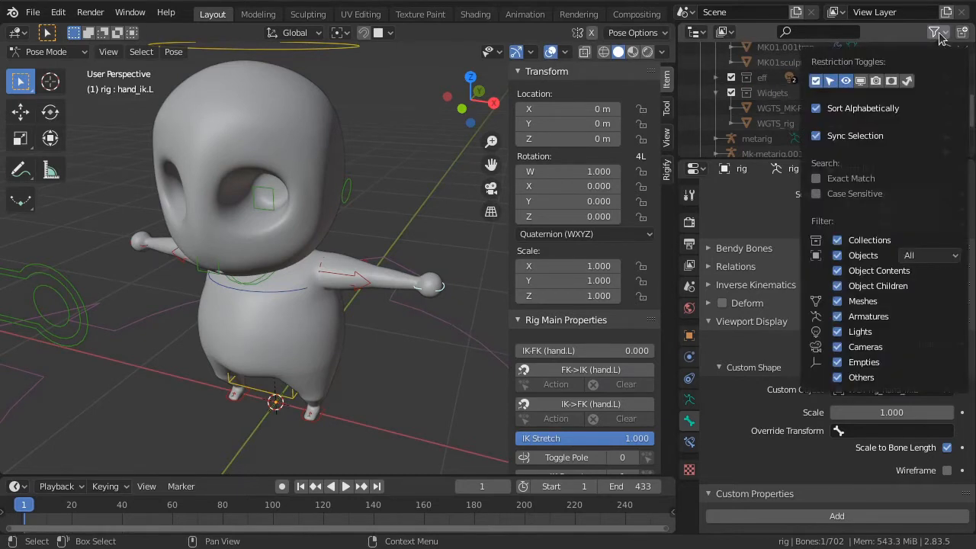
left_click(861, 81)
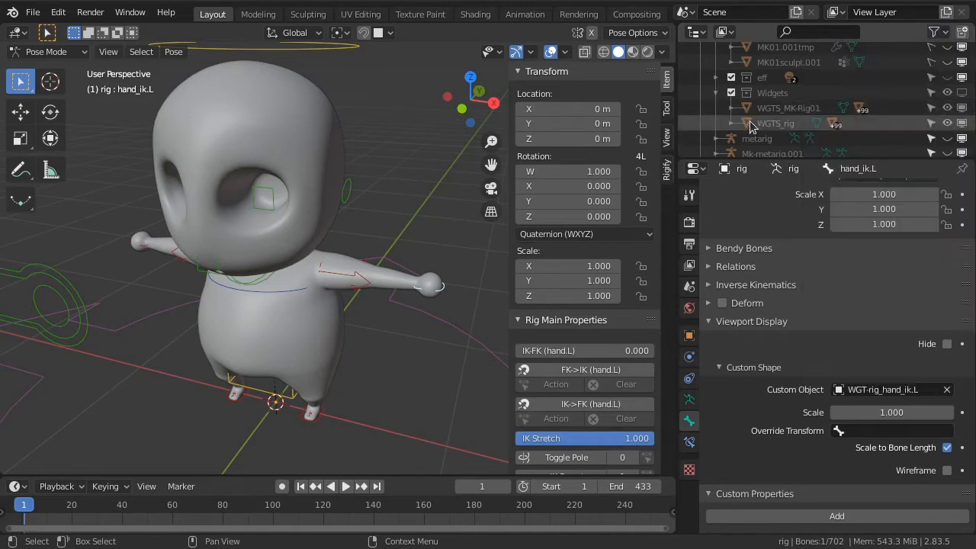
left_click(962, 93)
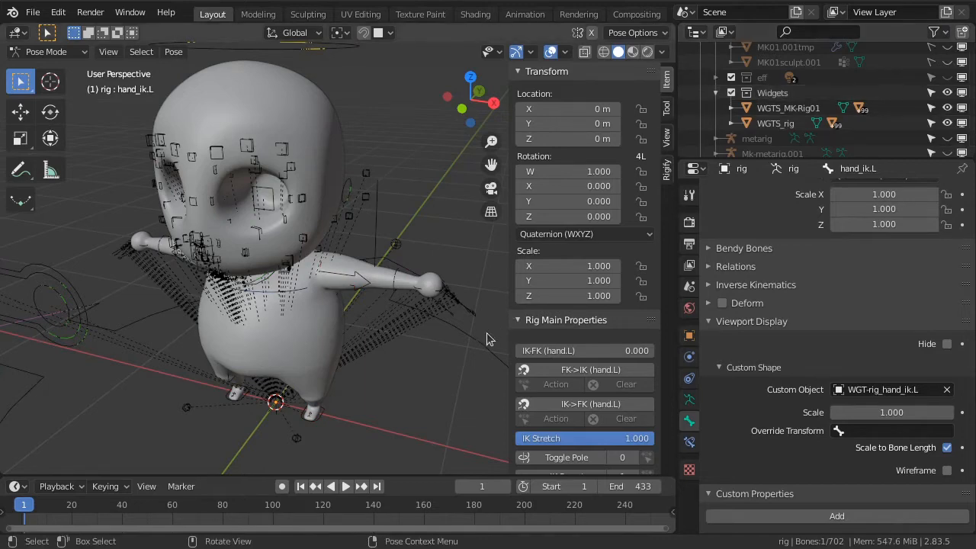
Display the viewport in wireframe shading and switch the rig from Pose Mode to Object Mode
mouse_move(426, 314)
middle_mouse_down()
mouse_move(390, 273)
mouse_move(343, 322)
middle_mouse_up()
key("shift+z")
middle_click_drag(375, 389, 355, 273)
scroll(384, 390, "up", 2)
left_click(47, 51)
left_click(45, 69)
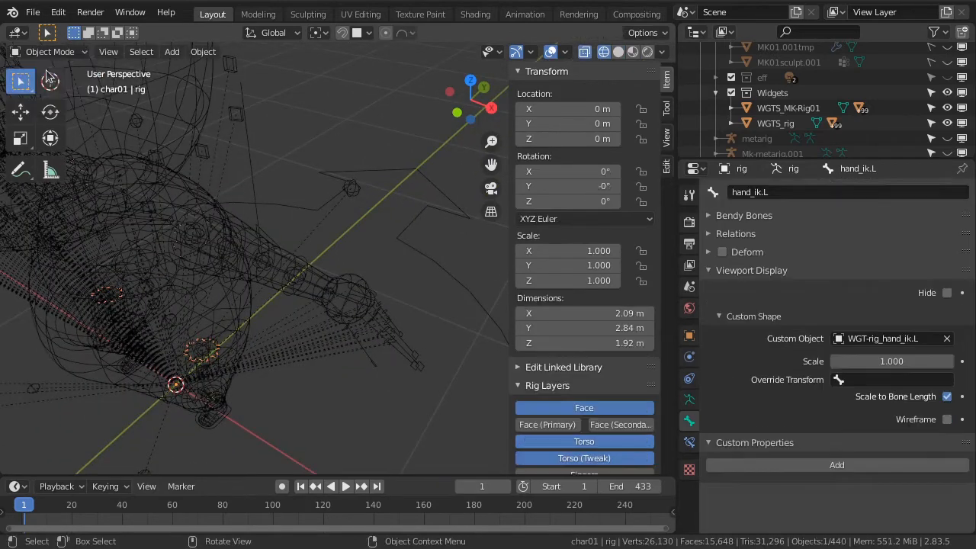
Try moving the WGT-MK-Rig01_hand_ik.L widget object away from the hand
left_click(359, 290)
key("g")
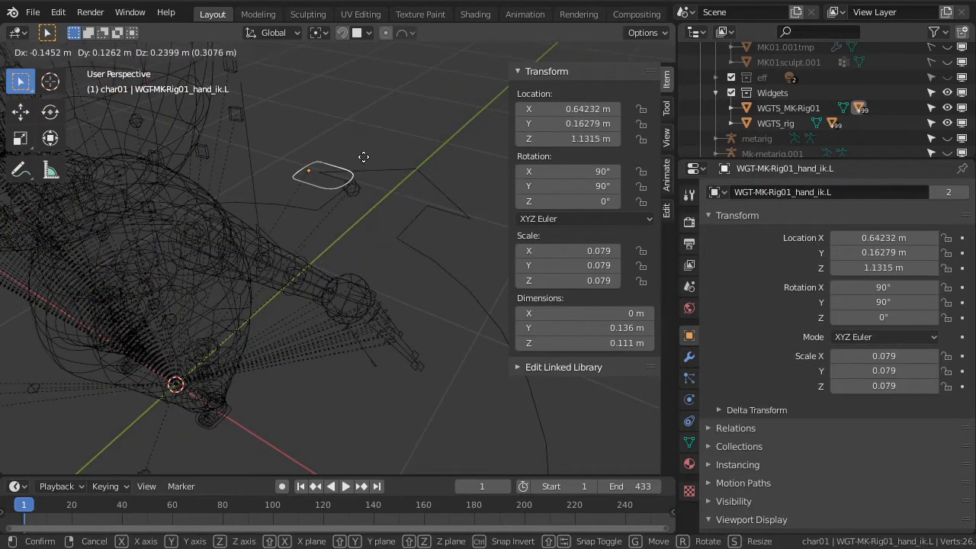
left_click(368, 260)
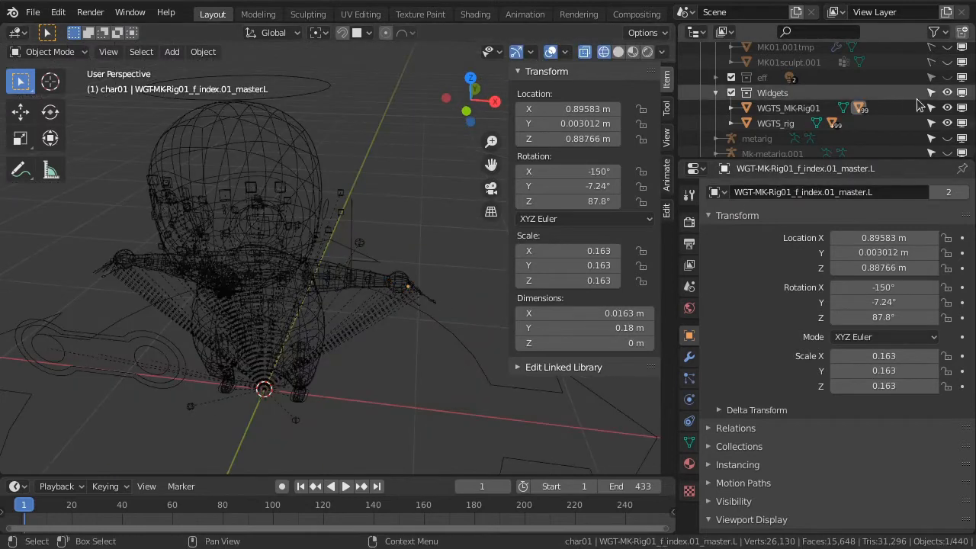
Hide the Widgets collection and the rig object in the viewport, leaving the character mesh displayed
middle_click_drag(396, 244, 412, 228)
left_click(309, 91)
scroll(885, 134, "down", 3)
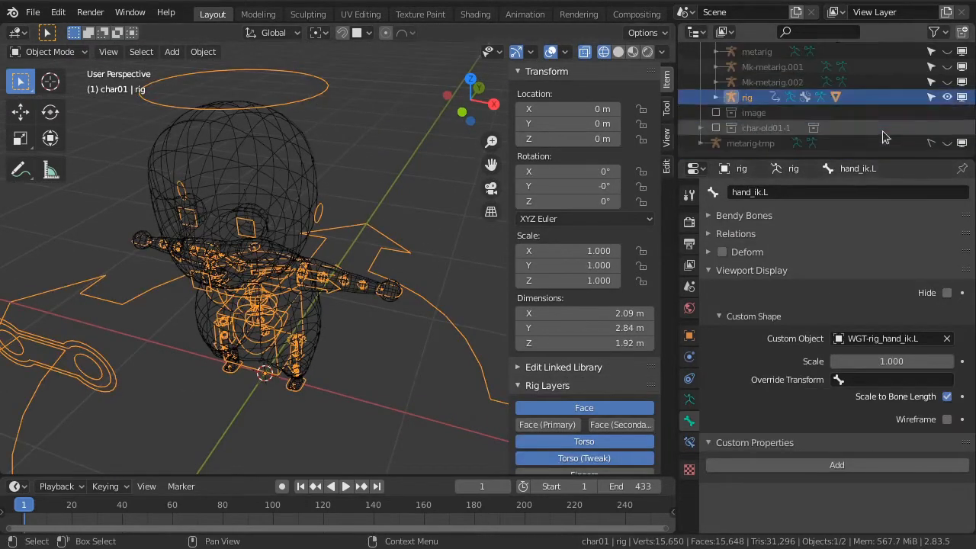
left_click(948, 97)
Show the Widgets collection again and turn off the Relationship Lines viewport overlay
scroll(950, 101, "up", 2)
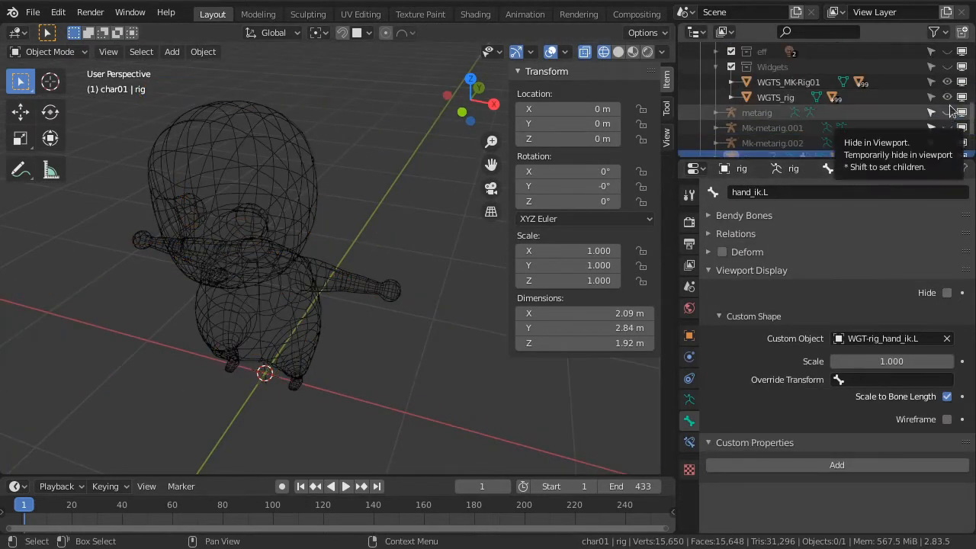
left_click(948, 69)
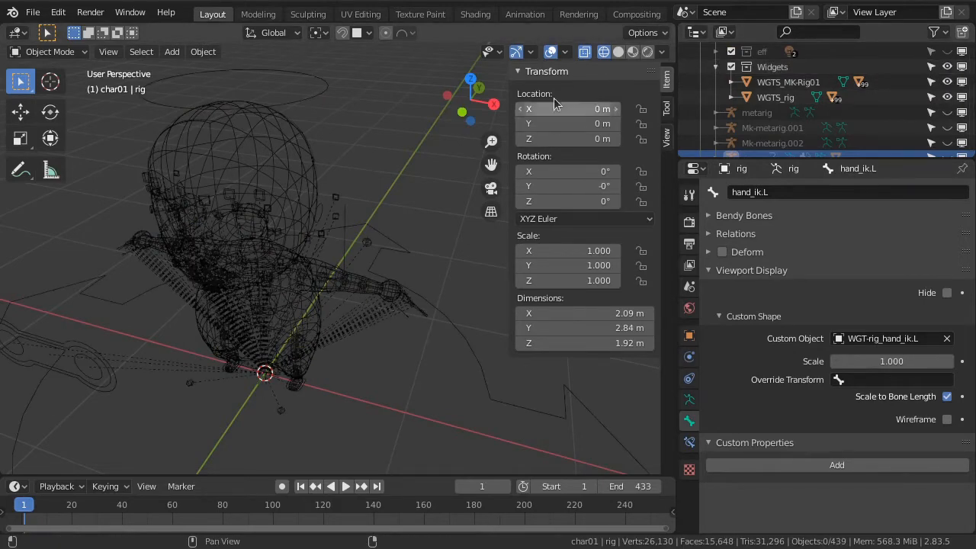
left_click(564, 51)
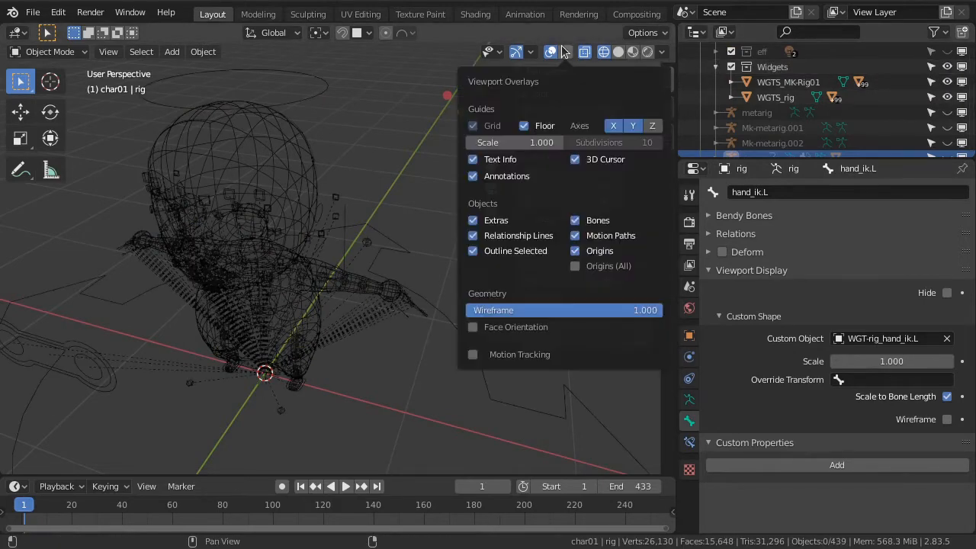
left_click(547, 237)
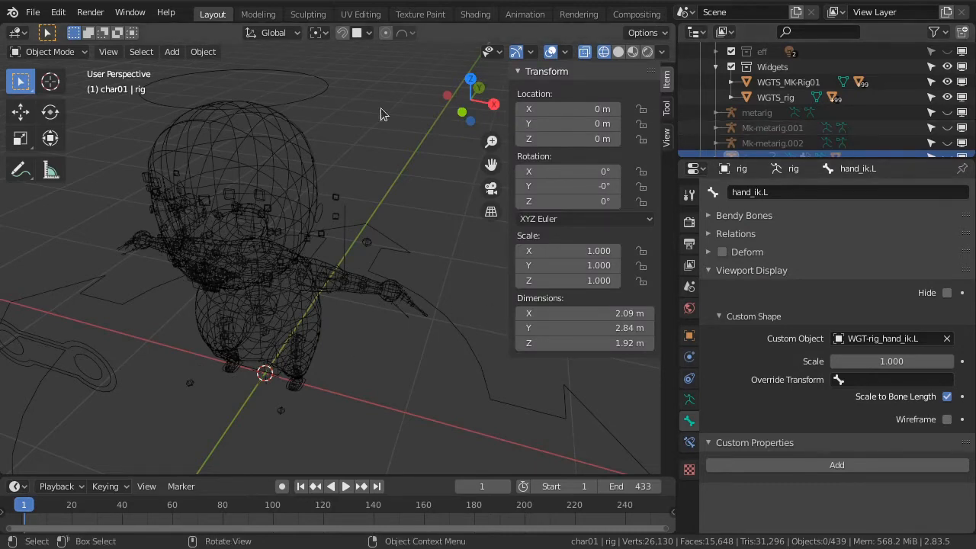
Make the MK01 mesh unselectable in the viewport and select the WGT-rig_hand_ik.L widget object at the left hand
left_click(297, 131)
scroll(839, 126, "up", 4)
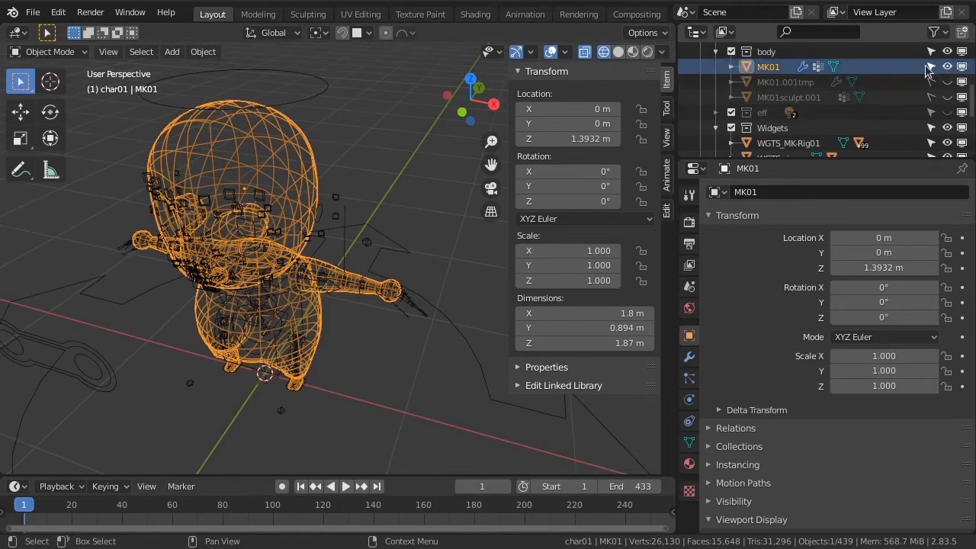
left_click(931, 67)
left_click(392, 294)
scroll(381, 321, "up", 4)
middle_click_drag(334, 377, 363, 358)
left_click(309, 348)
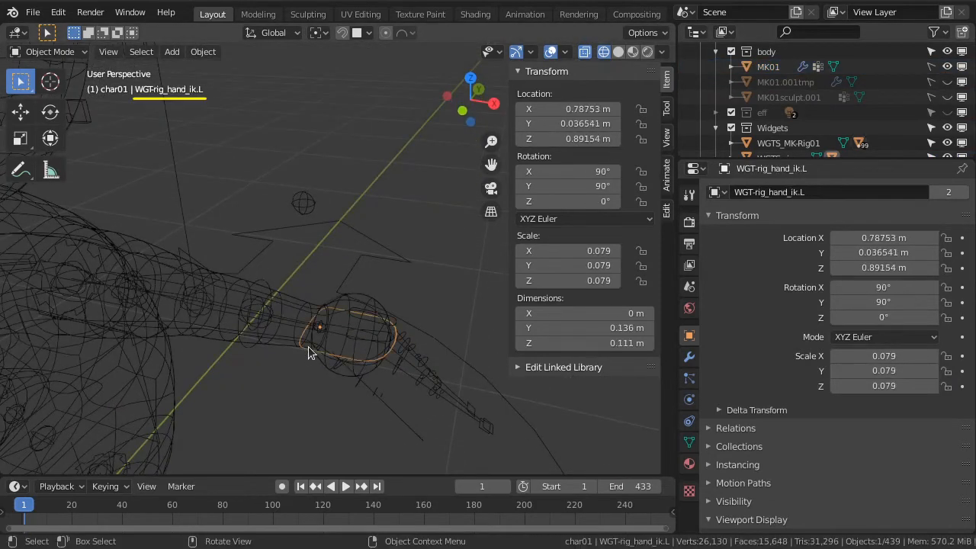
Try moving the WGT-rig_hand_ik.L widget away from the hand
key("g")
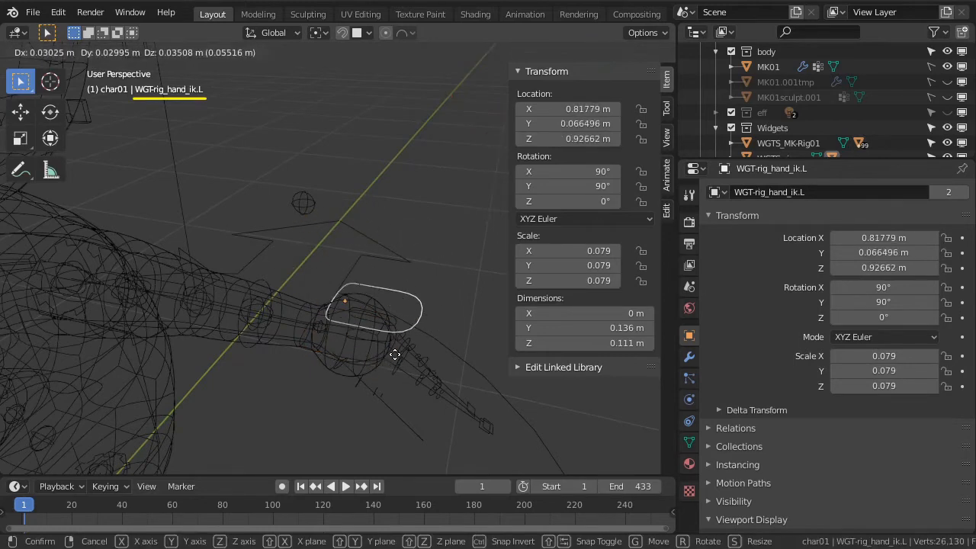
left_click(397, 357)
middle_click_drag(403, 392, 394, 395)
In Edit Mode, scale the hand widget's outline along global Y to about 0.176 m wide
key("Tab")
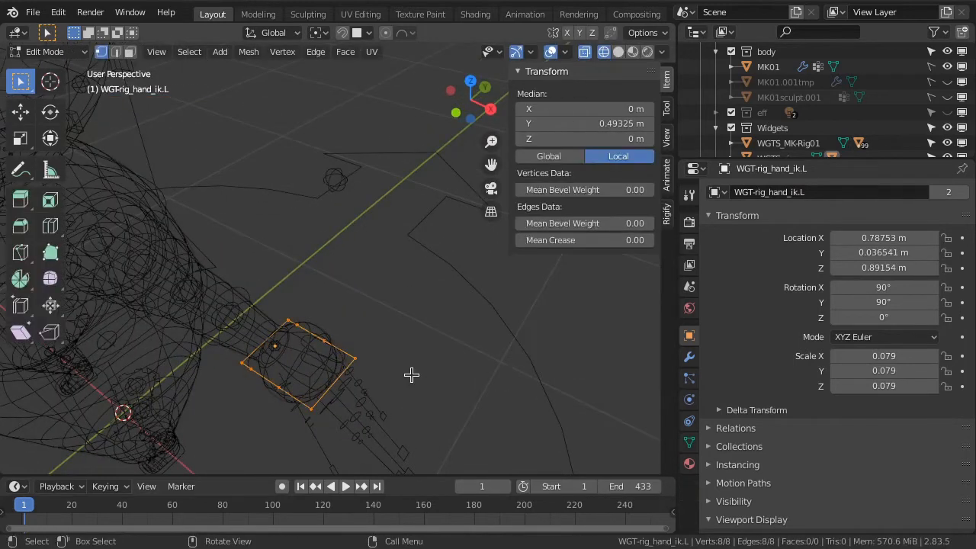
key("s")
key("x")
key("y")
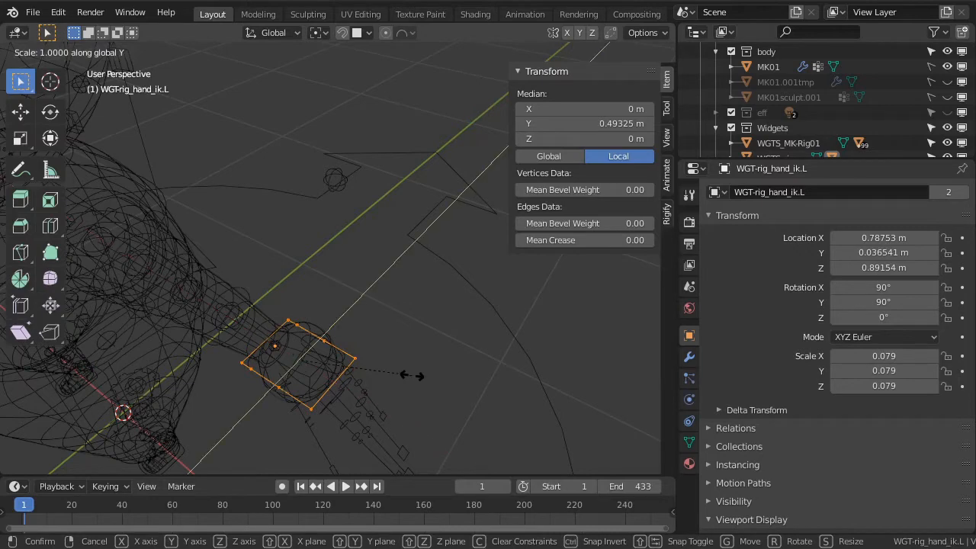
left_click(482, 341)
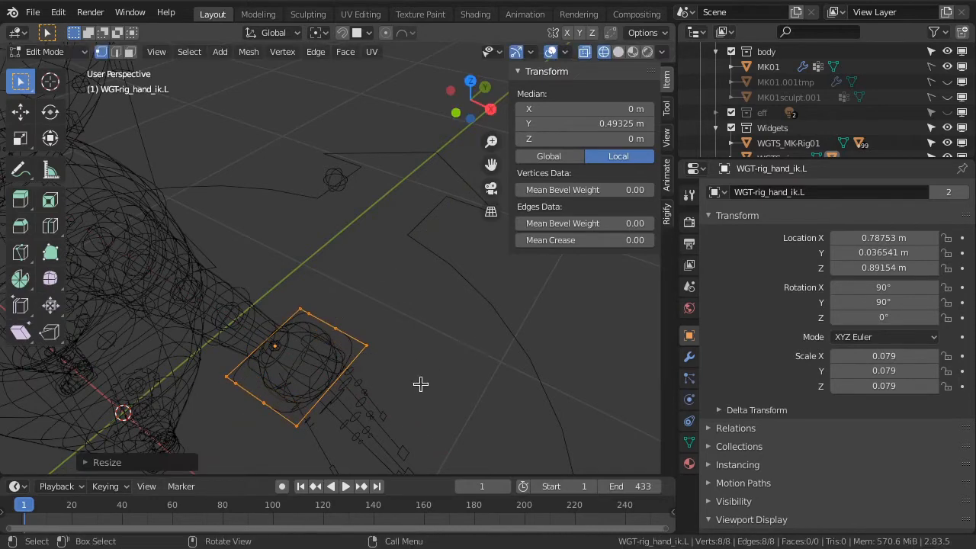
middle_click_drag(421, 386, 487, 394)
Scale the hand widget's outline along global X by about 1.1 and return to Object Mode
key("s")
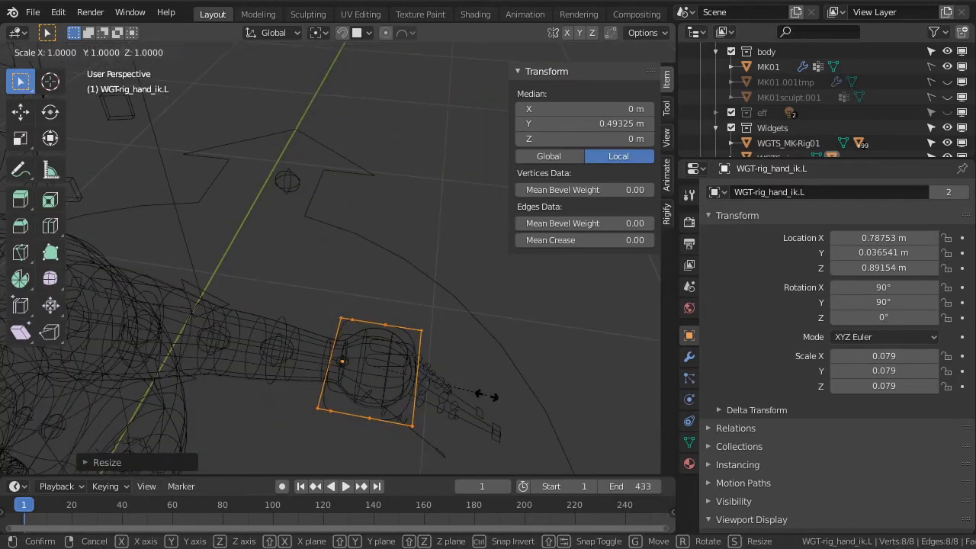
key("y")
right_click(497, 401)
key("s")
key("x")
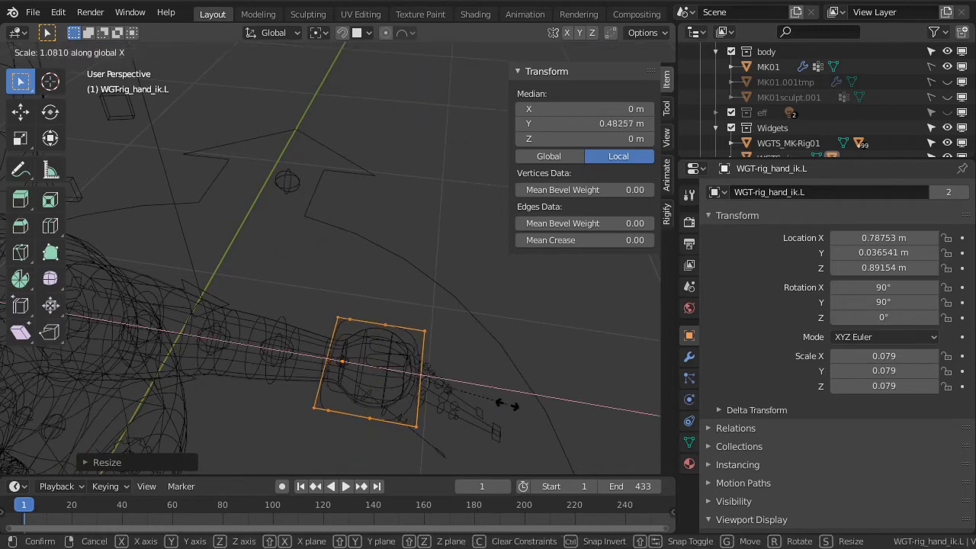
left_click(508, 404)
key("Tab")
middle_click_drag(508, 403, 437, 358)
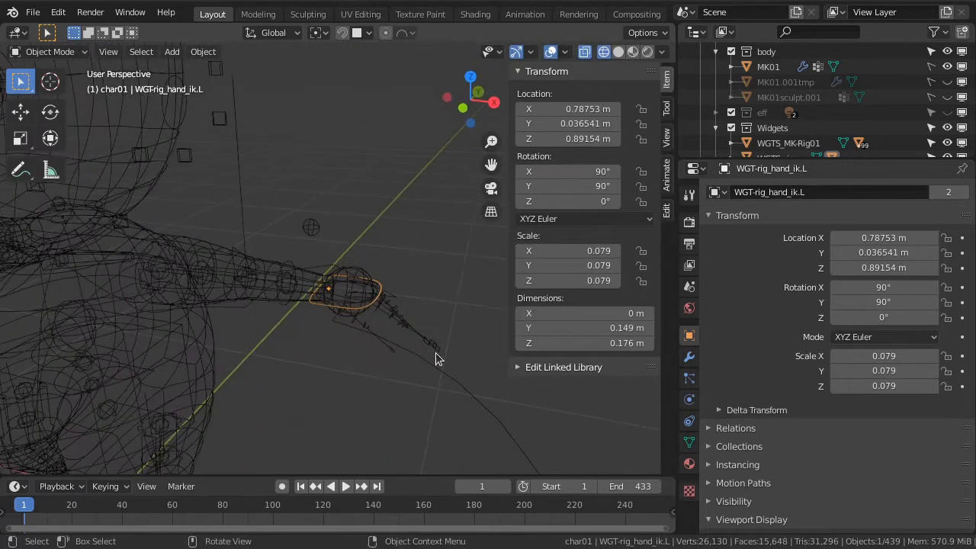
Hide the Widgets collection and show the rig object in the viewport
left_click(948, 128)
scroll(916, 131, "down", 3)
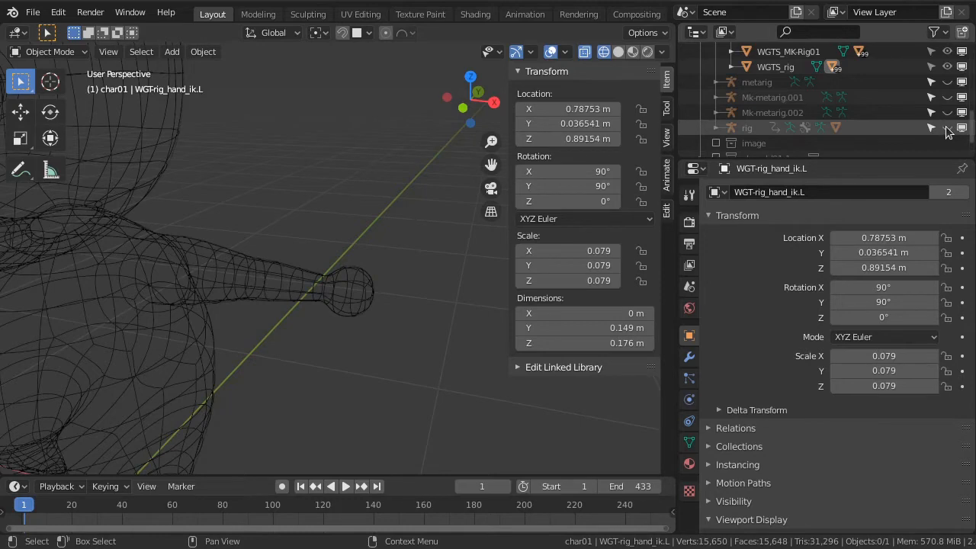
left_click(948, 128)
middle_click_drag(391, 297, 383, 313)
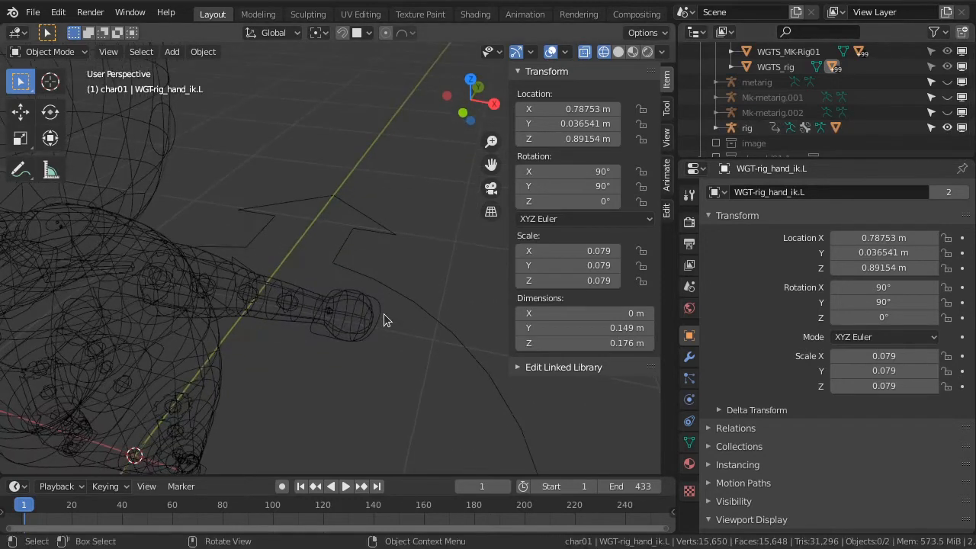
Put the rig in Pose Mode in front view and test-rotate the chest control bone, cancelling the rotation
left_click(378, 314)
key("KP_1")
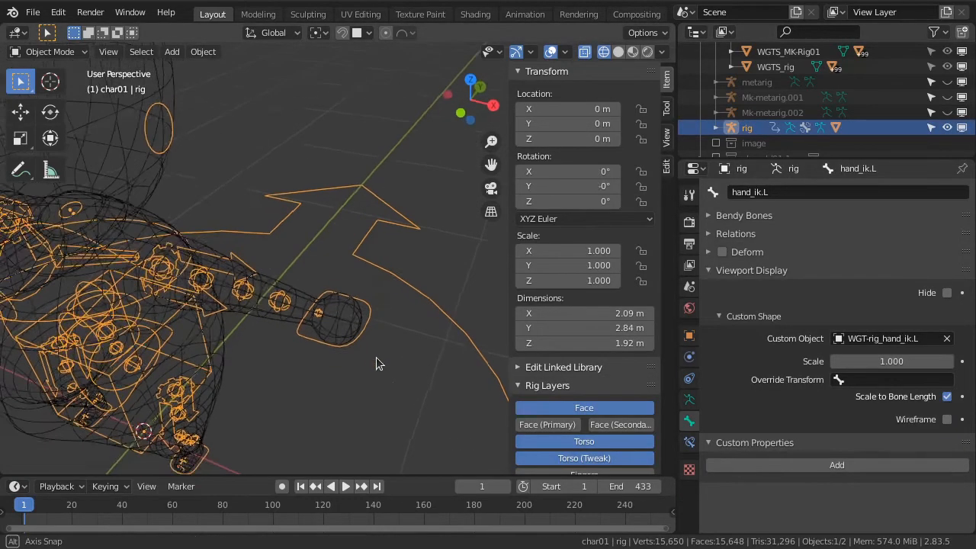
scroll(317, 303, "up", 3)
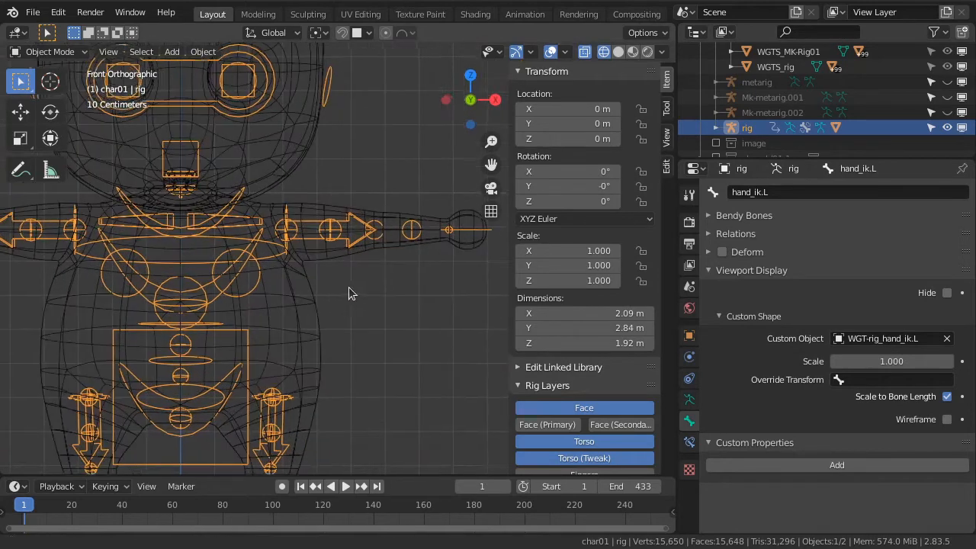
key("ctrl+Tab")
left_click(283, 296)
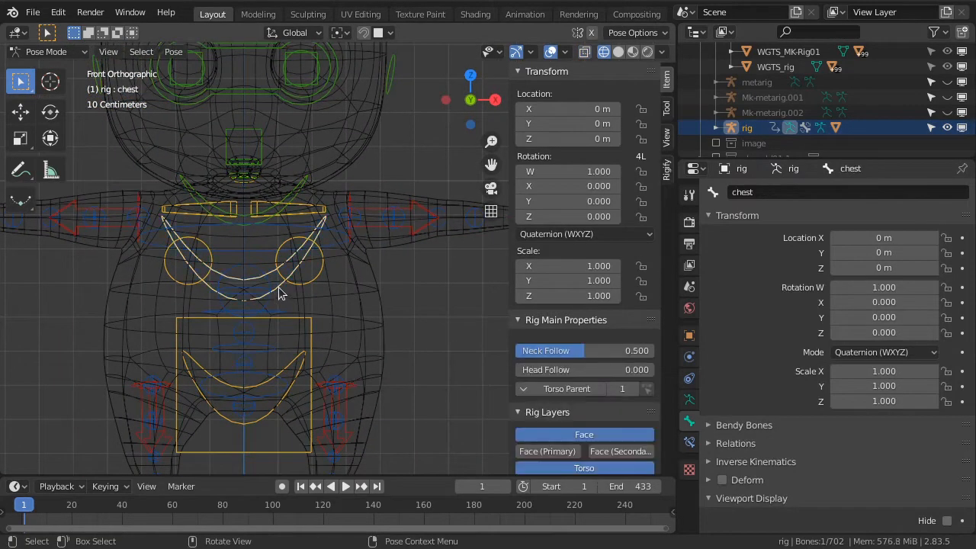
key("r")
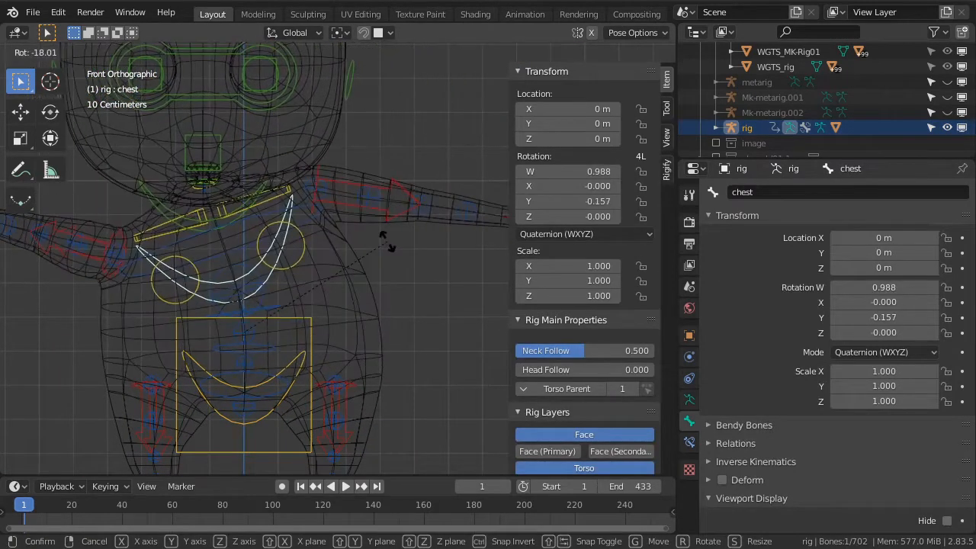
key("Escape")
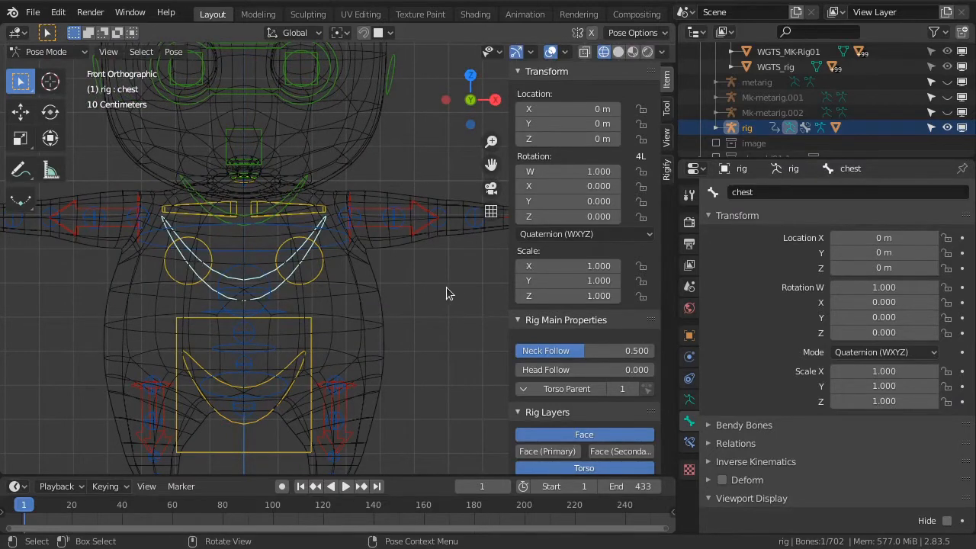
Hide the rig, show the Widgets collection again and select the WGT-rig_chest widget object
left_click(947, 128)
scroll(948, 132, "up", 1)
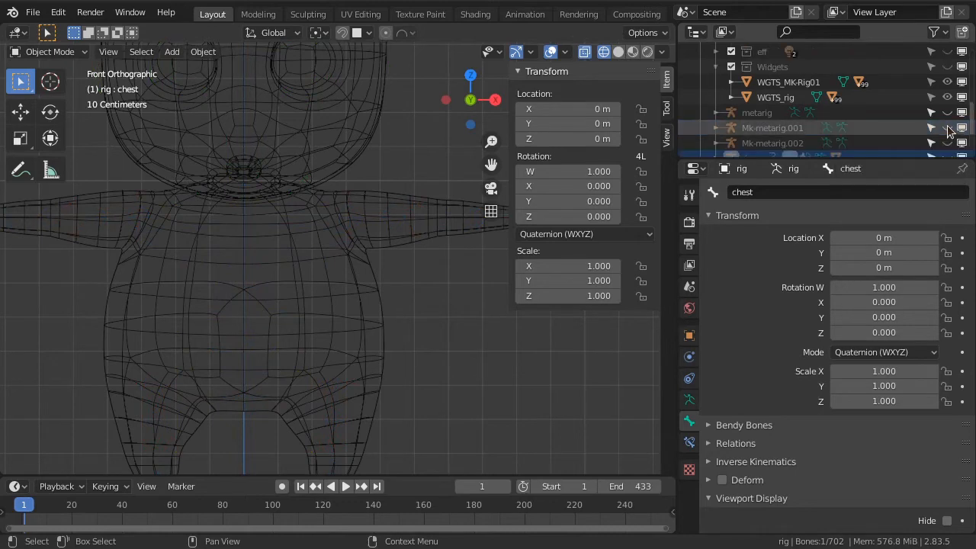
left_click(947, 66)
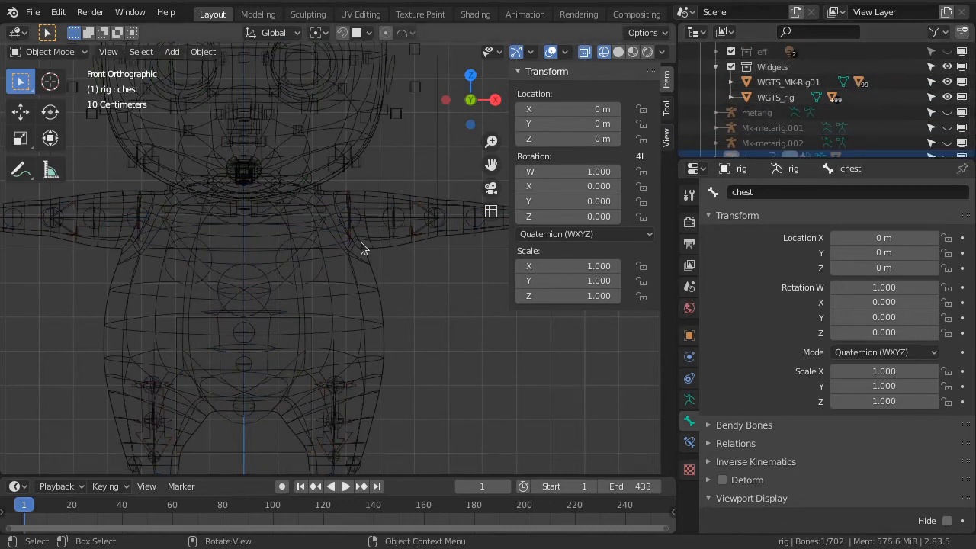
left_click(277, 285)
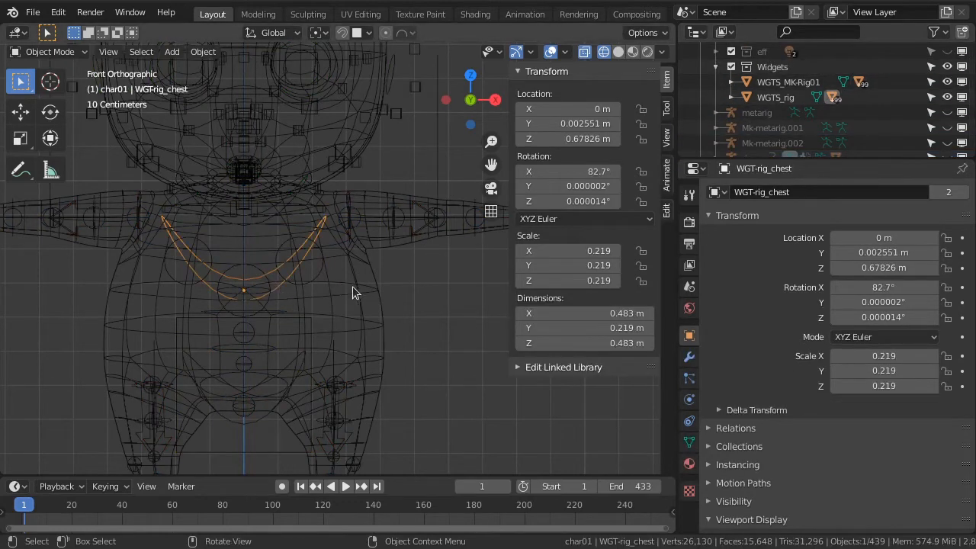
In Edit Mode, widen the chest widget's outline along global X until it extends beyond the torso
key("Tab")
key("s")
key("x")
left_click(425, 285)
middle_click_drag(425, 285, 440, 347)
In solid shading, scale the chest widget's outline along global Y to about 0.69 m deep and reposition it along Y
key("shift+z")
key("s")
key("y")
left_click(488, 308)
key("g")
key("y")
left_click(464, 310)
Fine-tune the chest widget's width along global X to about 0.79 m and return to Object Mode
key("KP_1")
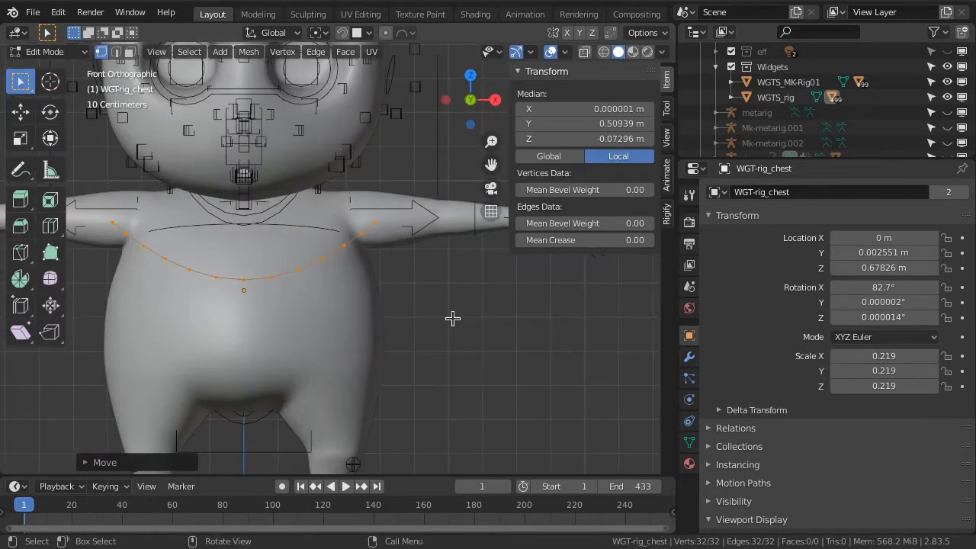
key("s")
key("x")
left_click(484, 280)
middle_click_drag(483, 279, 512, 320)
key("s")
key("x")
left_click(465, 312)
key("Tab")
Hide the Widgets collection and bring the rig object back into the viewport
scroll(410, 325, "down", 3)
left_click(949, 67)
scroll(940, 93, "down", 3)
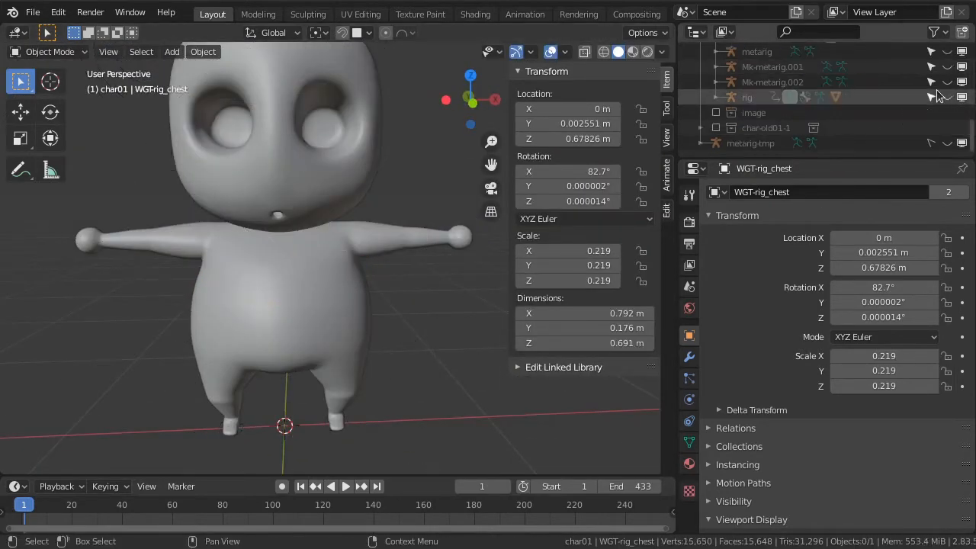
left_click(947, 98)
Switch the rig to Pose Mode in front view and test the resized chest control with a cancelled rotation
key("KP_1")
left_click(362, 257)
key("ctrl+Tab")
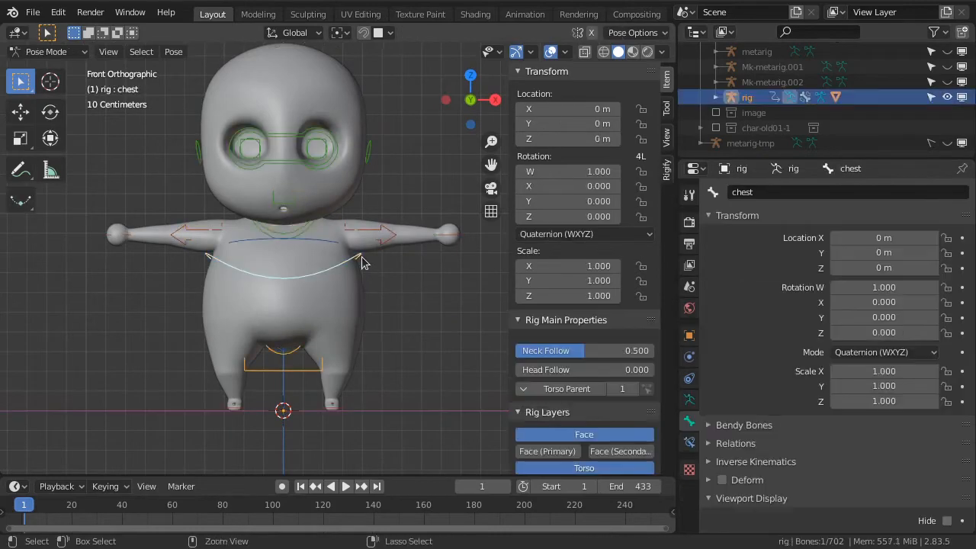
key("r")
key("Escape")
Unhide the Widgets collection and disable it in viewports instead
scroll(965, 72, "up", 2)
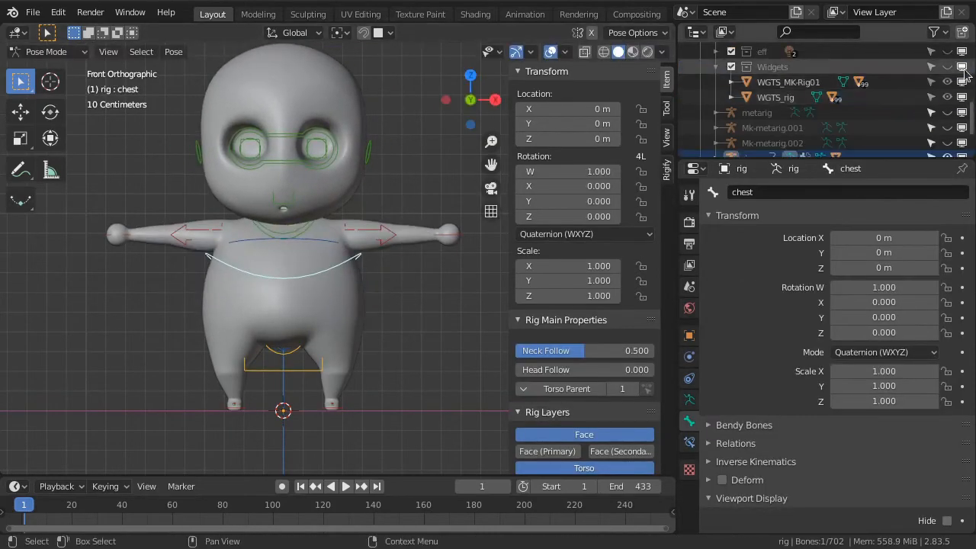
left_click(948, 67)
left_click(963, 67)
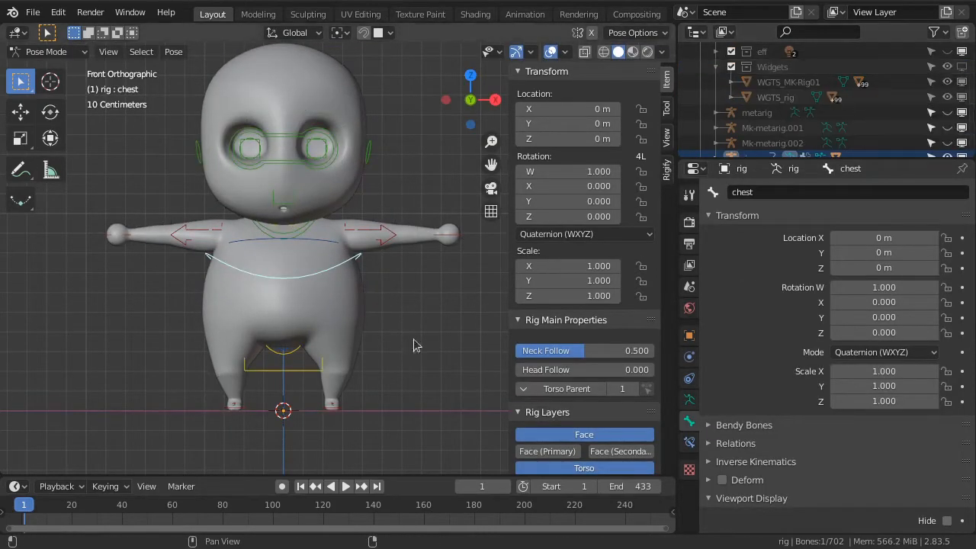
Show the eye01 collection and display the character in Material Preview shading
middle_click_drag(399, 355, 385, 404, "shift")
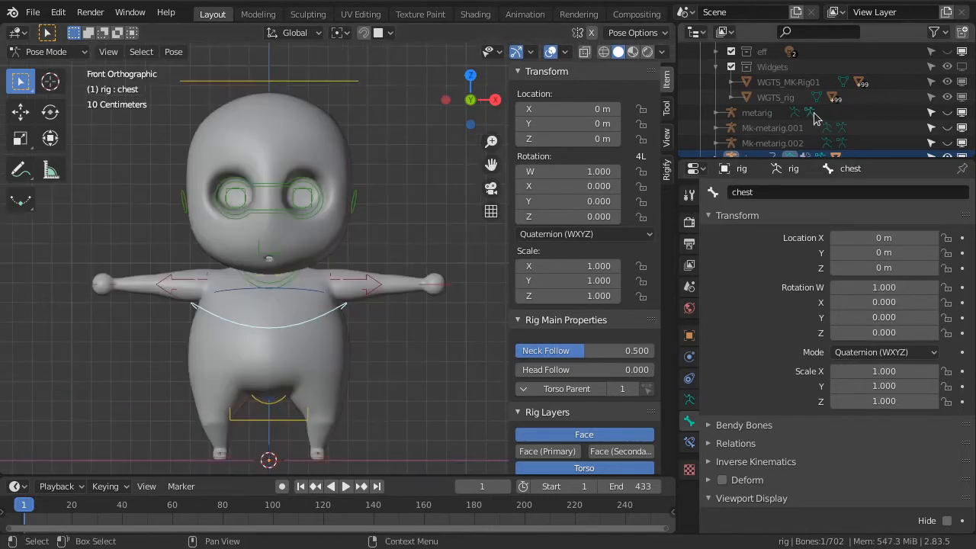
scroll(817, 117, "up", 6)
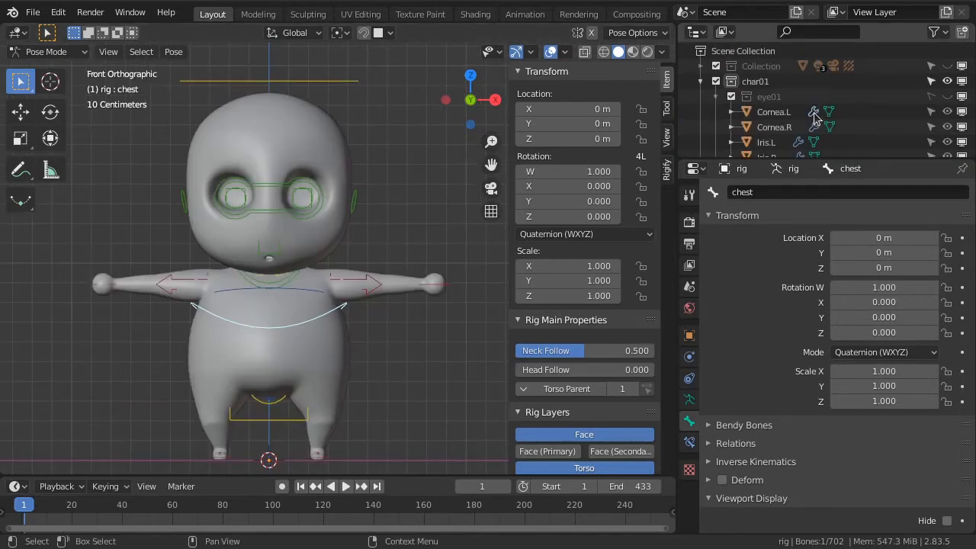
left_click(948, 97)
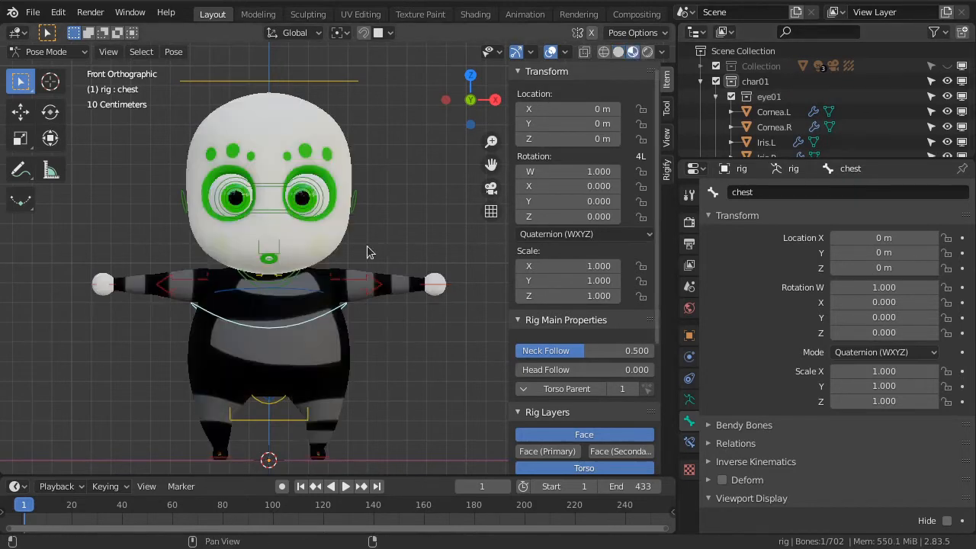
Test-rotate the head control bone and cancel the rotation
left_click(352, 86)
key("r")
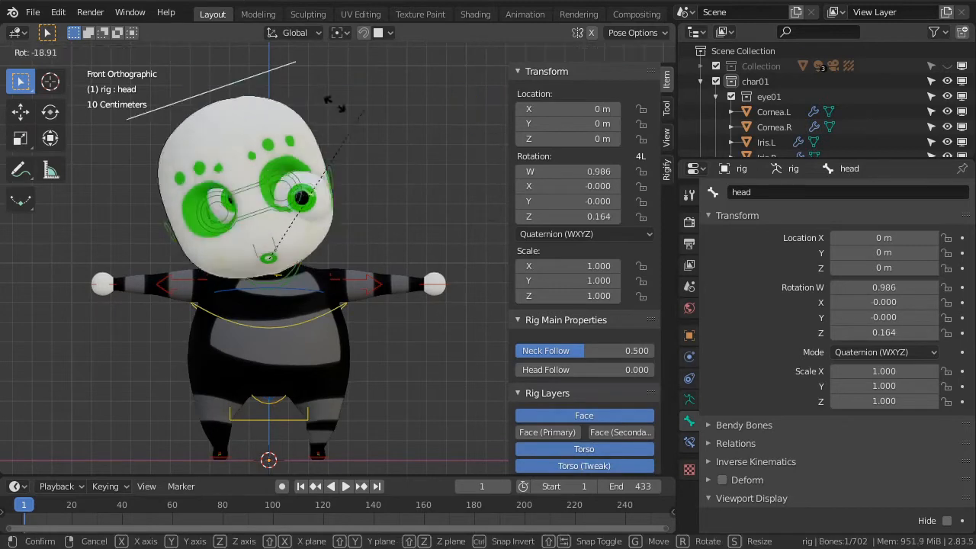
key("Escape")
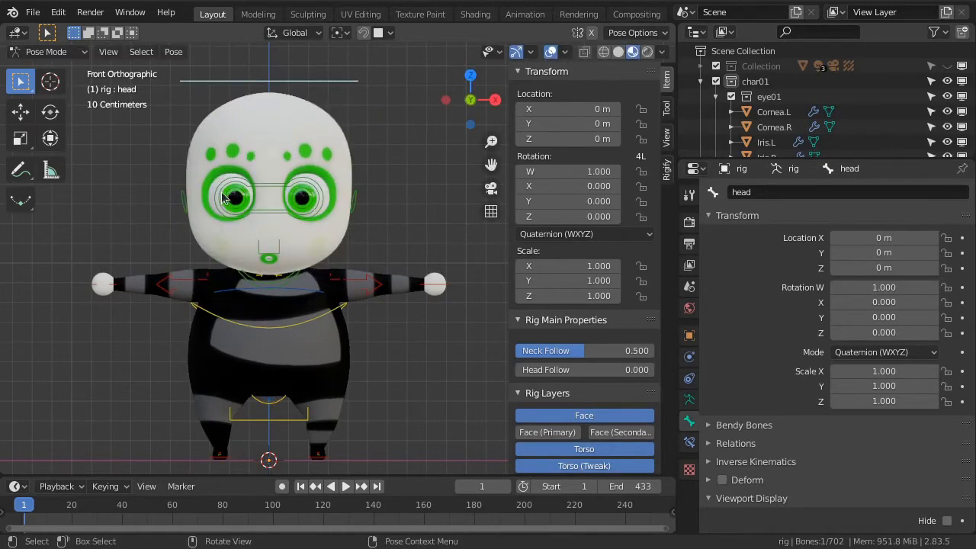
View the character at an angle and test-move the eyes control bone, cancelling the move
middle_click_drag(296, 217, 139, 285)
left_click(122, 281)
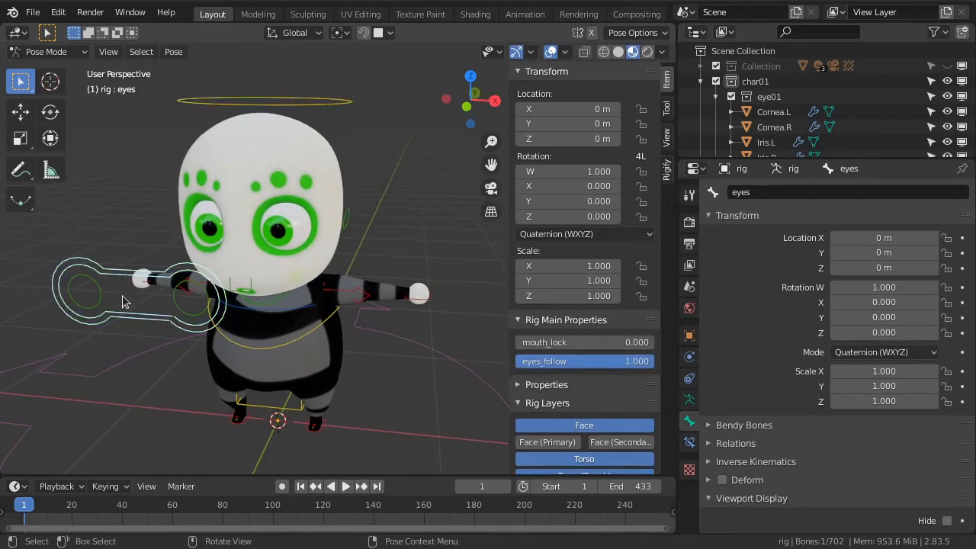
key("g")
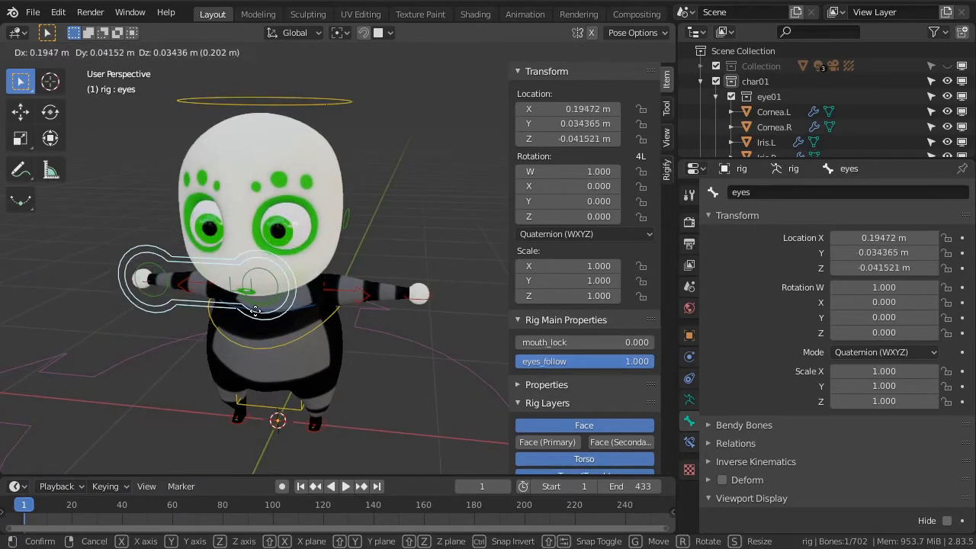
key("Escape")
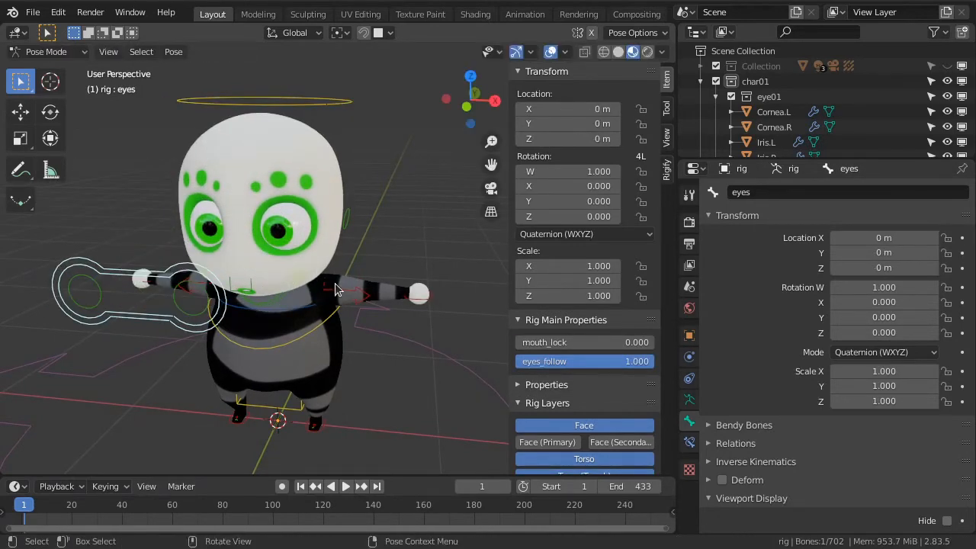
Switch the rig to Object Mode and hide the MK01 body mesh in the viewport
left_click(47, 51)
left_click(48, 68)
scroll(847, 135, "down", 3)
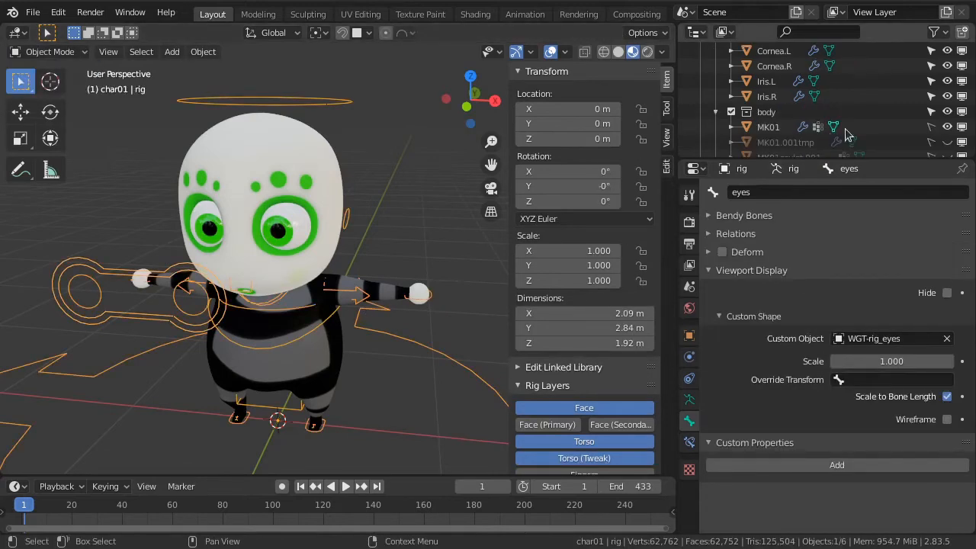
left_click(947, 128)
scroll(412, 305, "down", 1)
middle_click_drag(405, 317, 394, 298, "shift")
Turn off the Torso, Torso (Tweak) and all arm and leg rig layers, keeping the Face and Root layers on
scroll(566, 340, "down", 3)
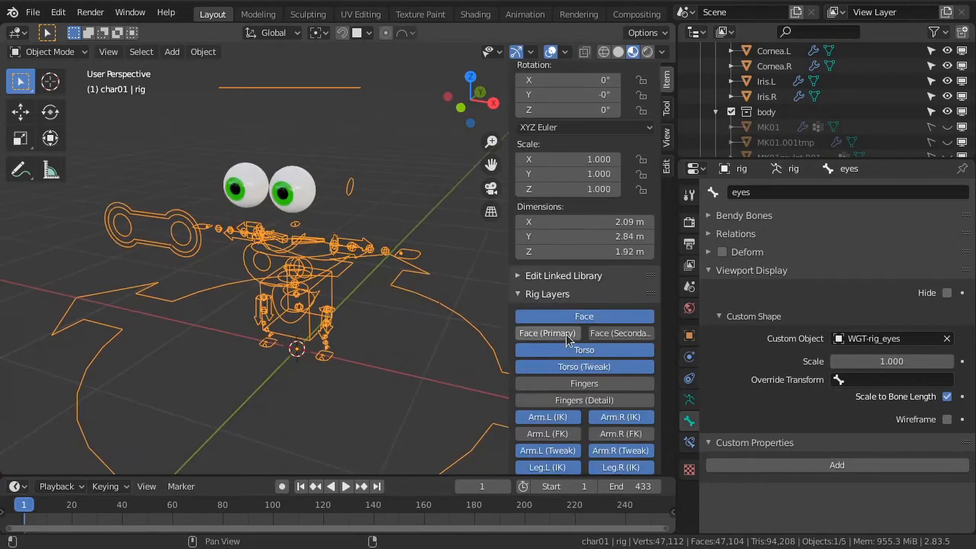
scroll(567, 335, "down", 2)
left_click_drag(581, 289, 583, 308)
left_click_drag(563, 356, 566, 448)
left_click_drag(620, 356, 623, 448)
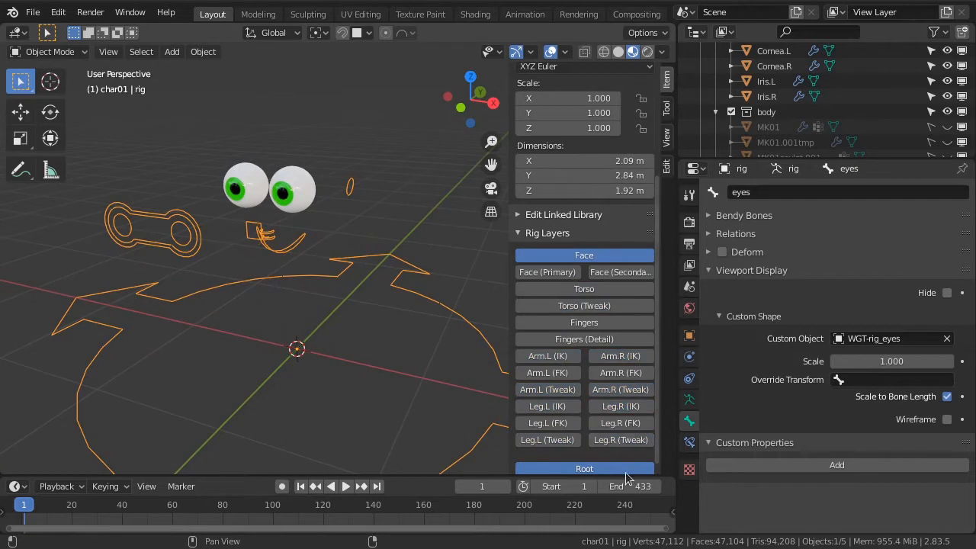
Turn off the Root rig layer, hide the eye01 collection, and show the rig's armature data properties
left_click(626, 471)
scroll(886, 124, "up", 3)
left_click(947, 97)
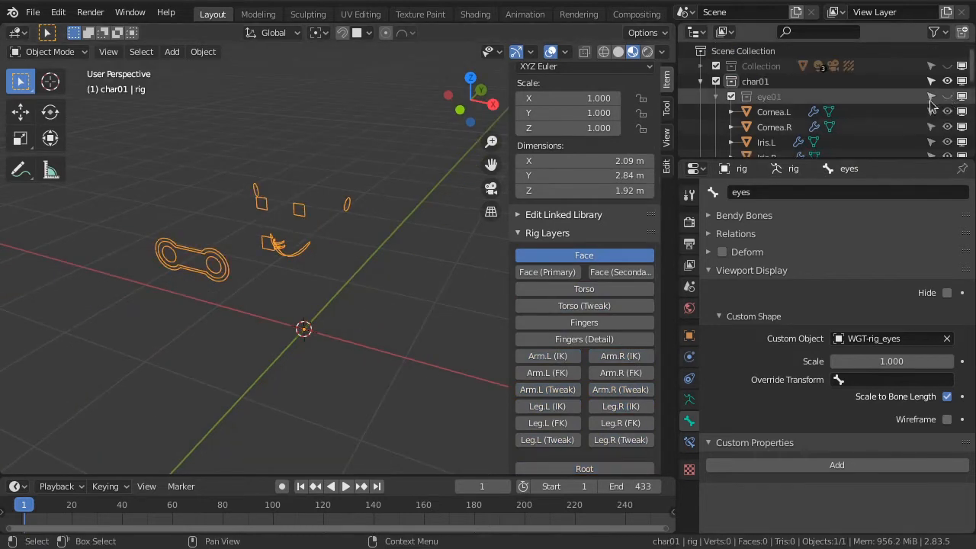
left_click(691, 403)
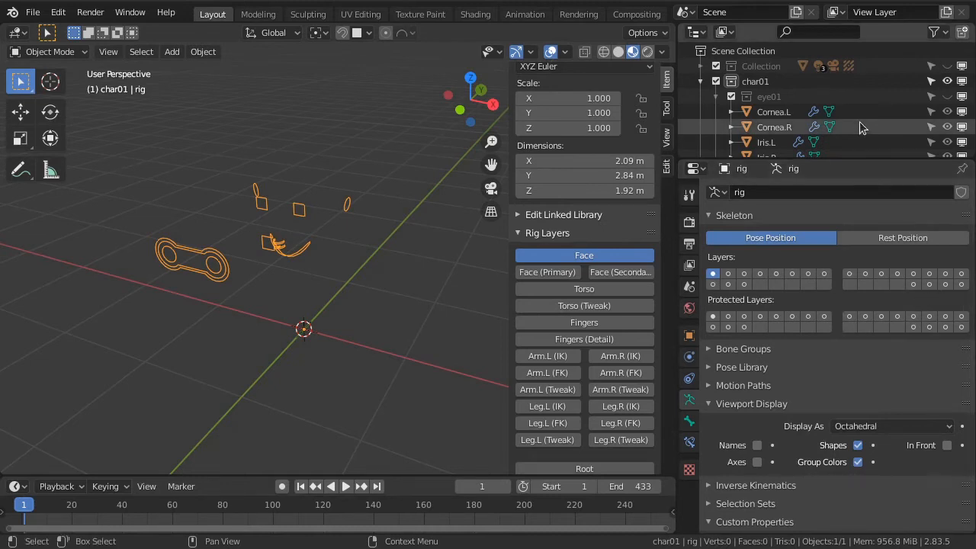
Unhide Mk-metarig.002, examine its Rigify layer names down to the reserved DEF, MCH and ORG entries, and hide it again
scroll(859, 124, "down", 5)
scroll(860, 127, "down", 2)
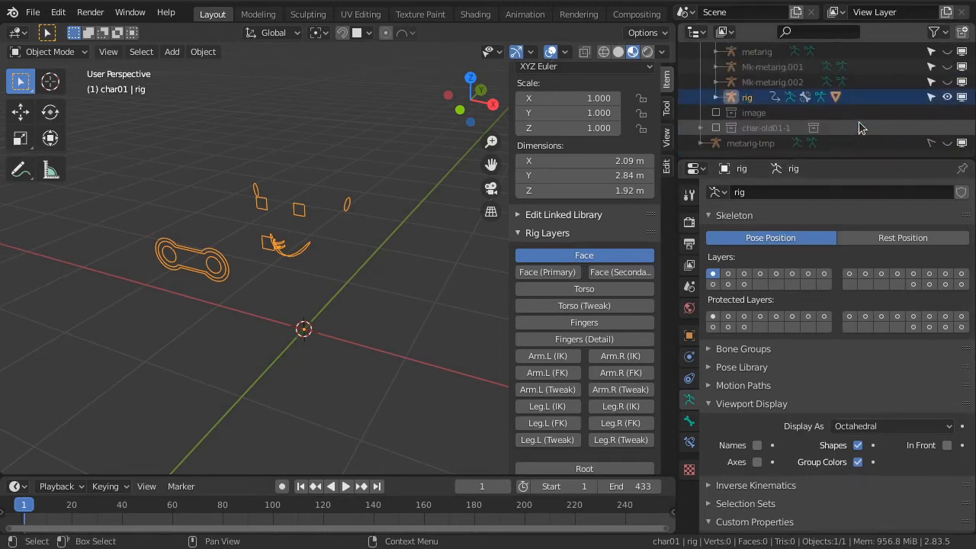
left_click(947, 82)
left_click(779, 83)
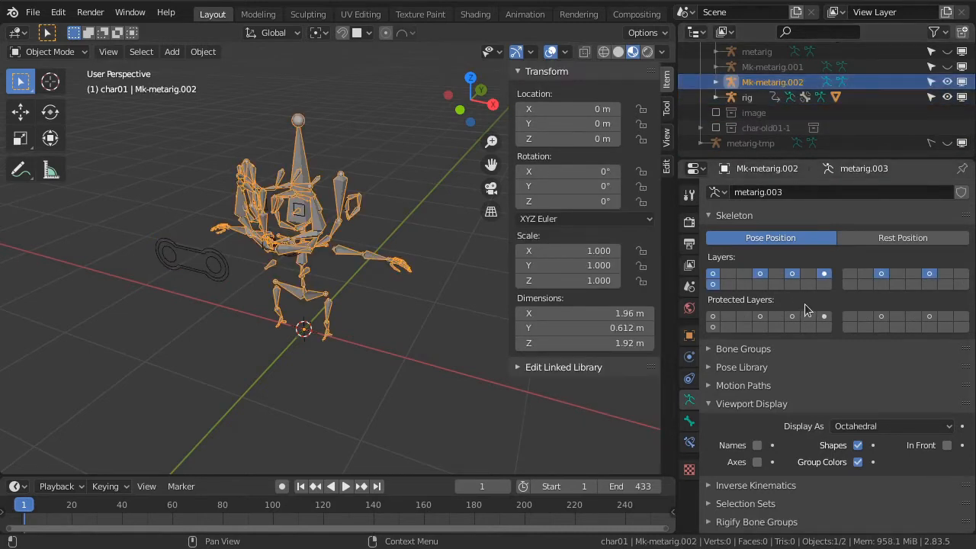
scroll(809, 309, "down", 20)
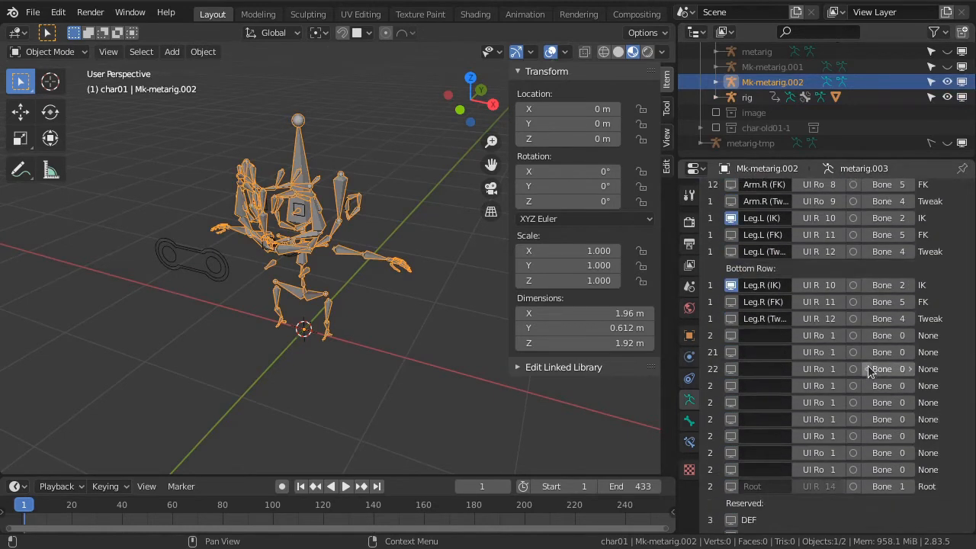
scroll(870, 371, "down", 4)
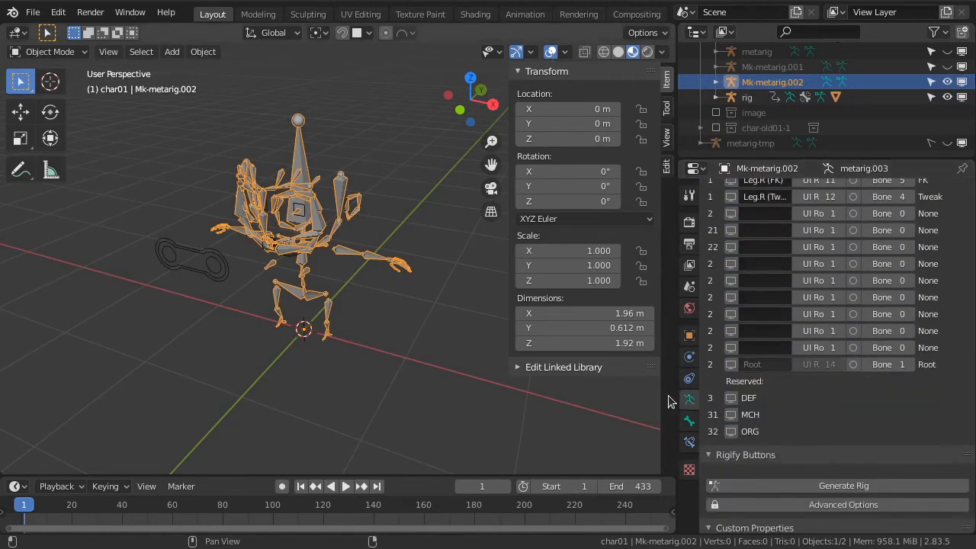
left_click_drag(676, 397, 665, 395)
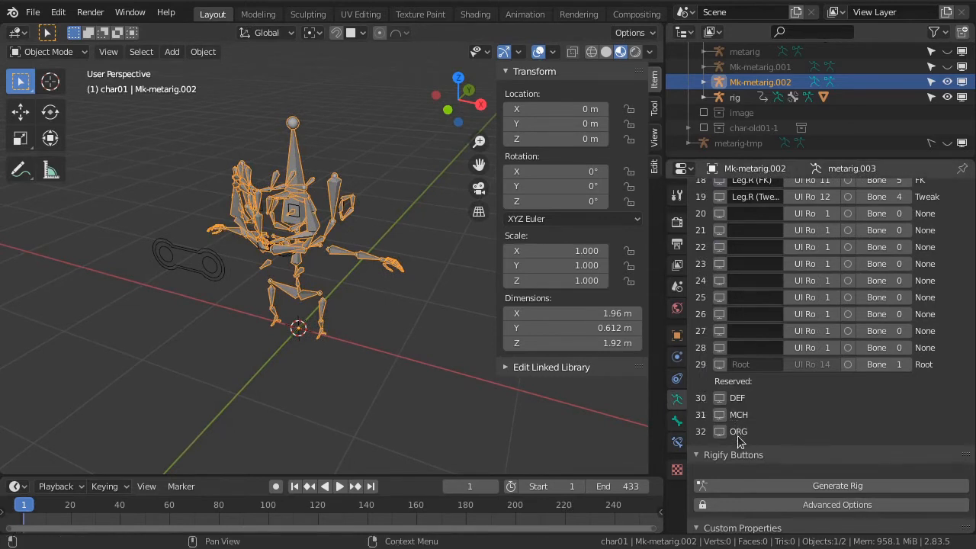
left_click(948, 83)
Select the rig, show armature layer 30 (DEF) together with the Face layer, and switch to Pose Mode
left_click(916, 97)
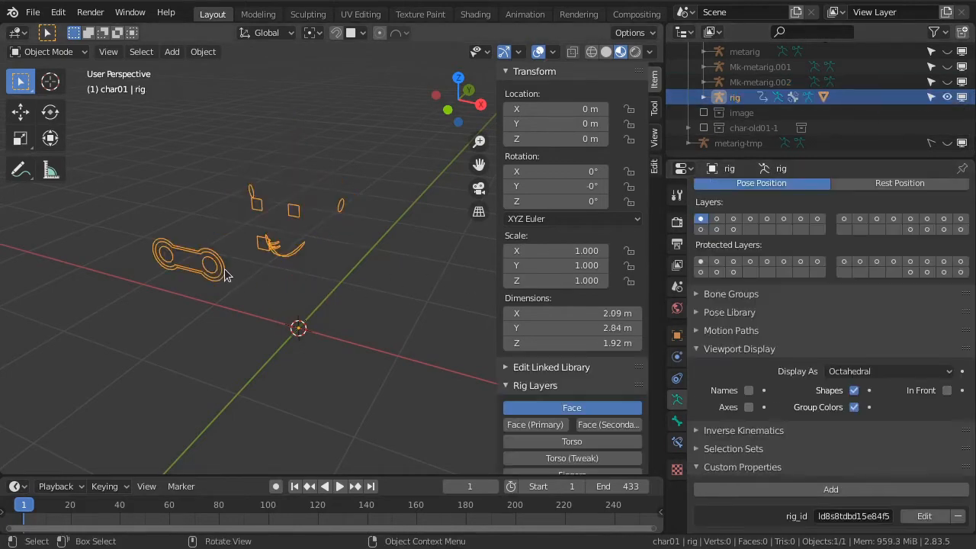
left_click(928, 230)
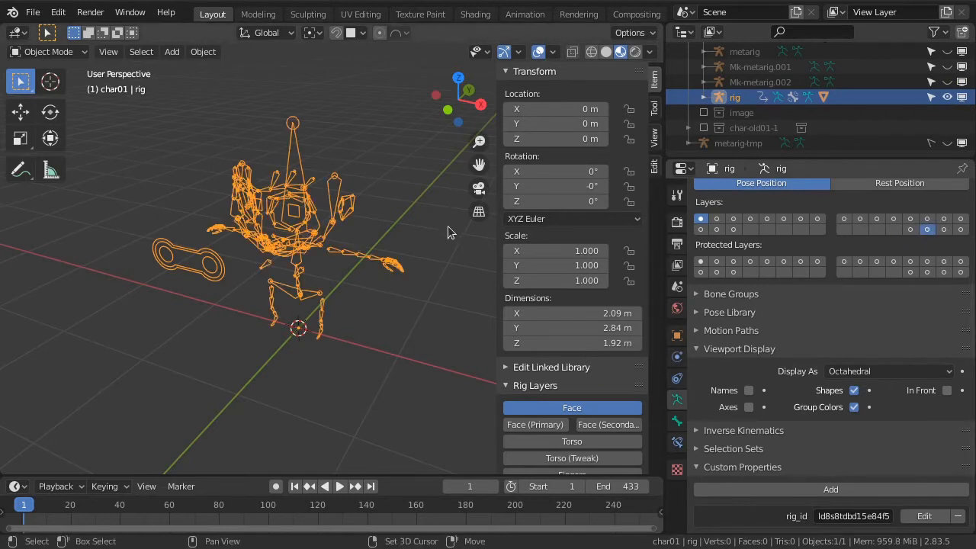
scroll(355, 331, "up", 3)
middle_click_drag(355, 331, 364, 318)
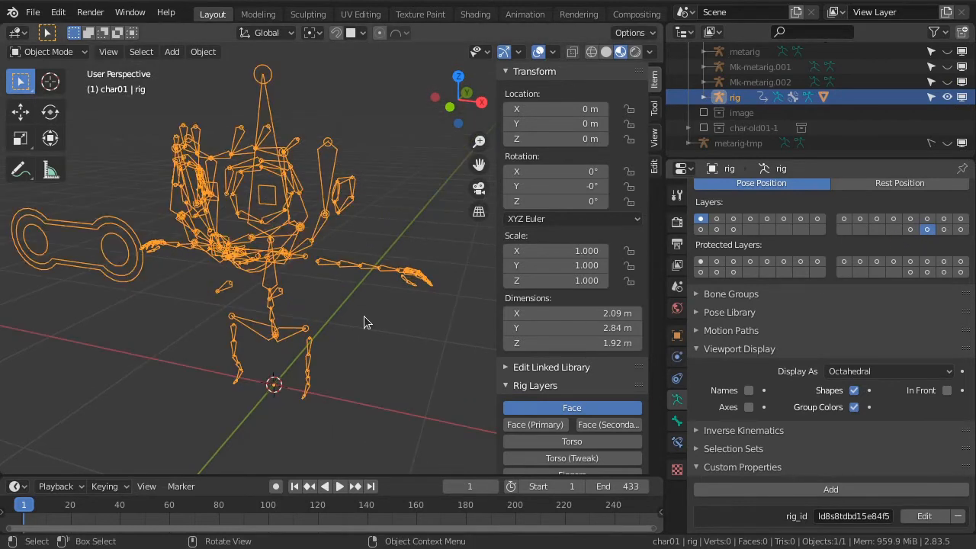
left_click(80, 52)
left_click(67, 108)
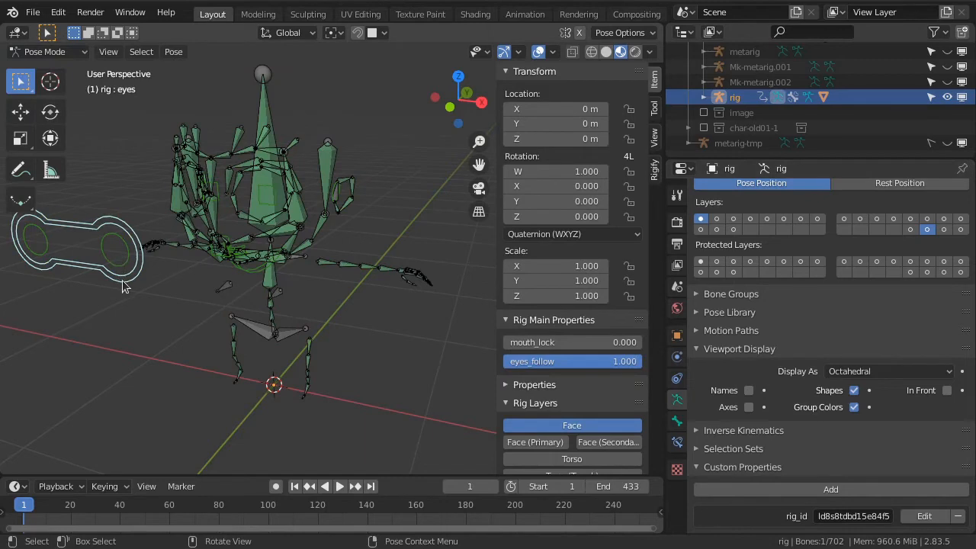
Test-move the eyes control bone with the DEF bones shown and cancel the move
middle_click_drag(123, 281, 254, 313)
key("g")
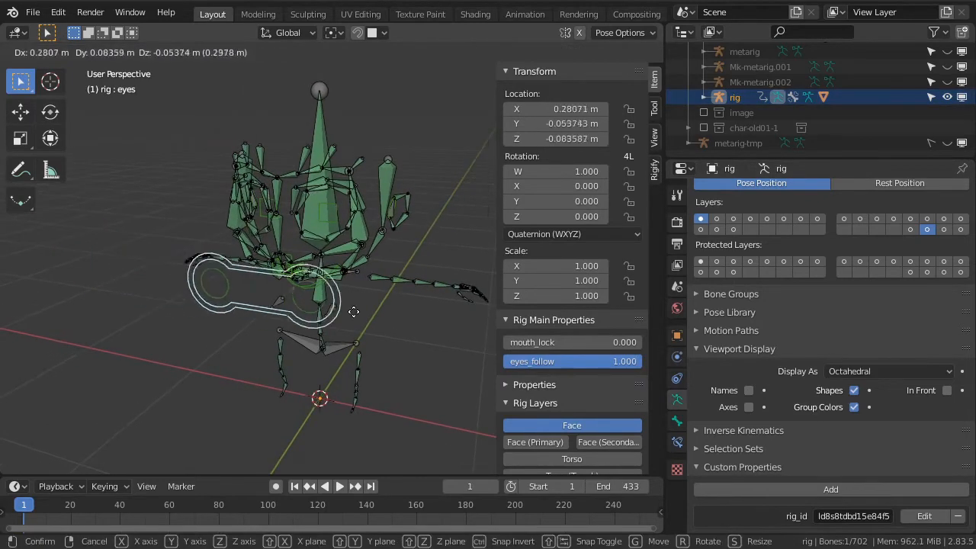
right_click(334, 318)
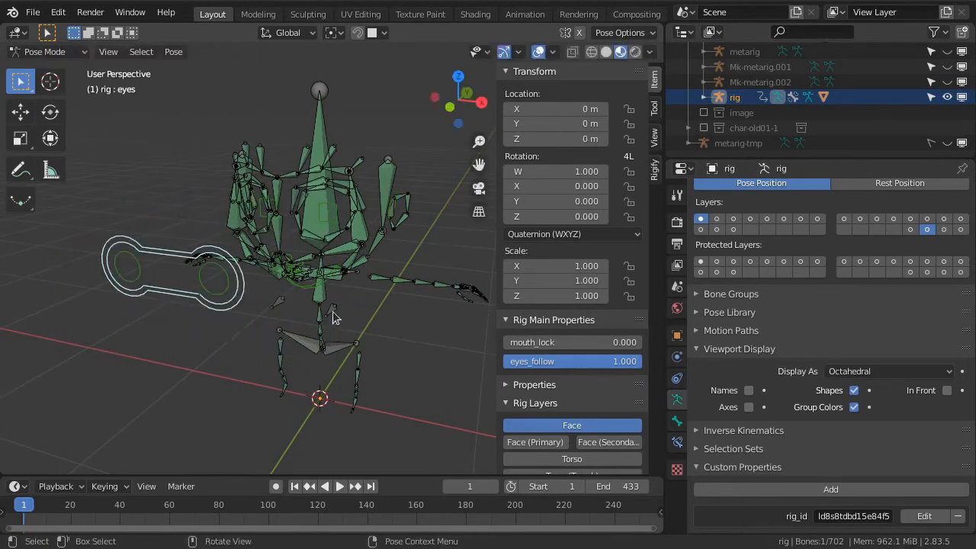
mouse_move(320, 244)
middle_mouse_down()
mouse_move(328, 290)
mouse_move(336, 252)
middle_mouse_up()
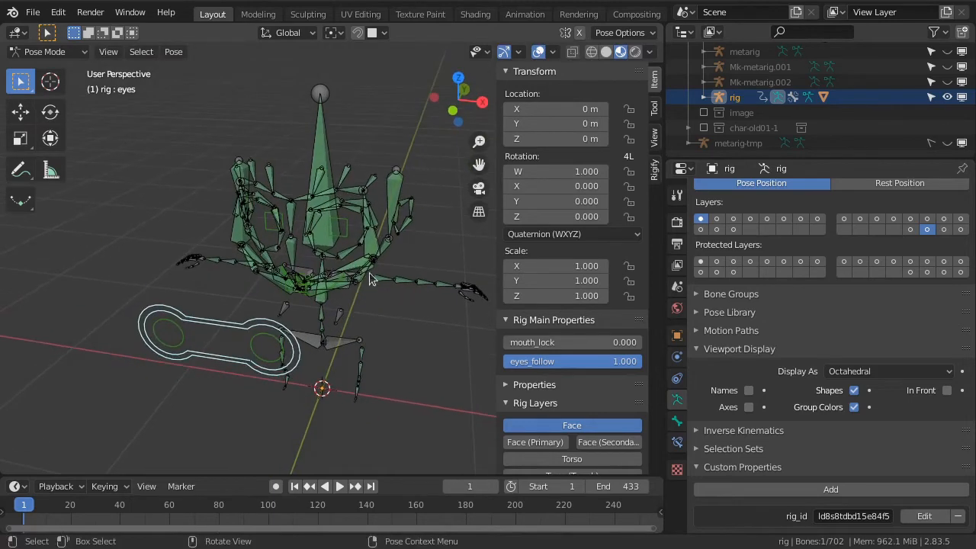
Show armature layer 31 (MCH) instead of layer 30, together with the Face layer
left_click(943, 228)
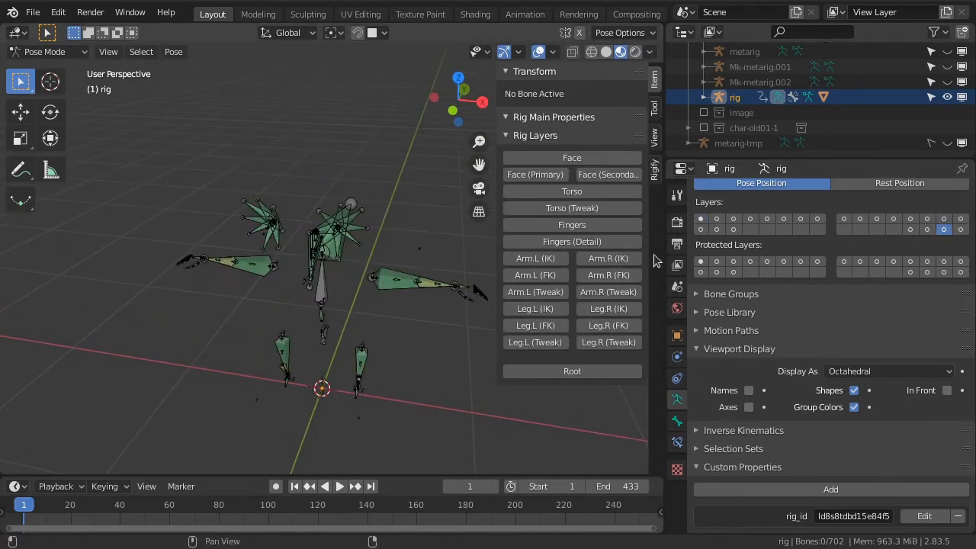
left_click(701, 219, "shift")
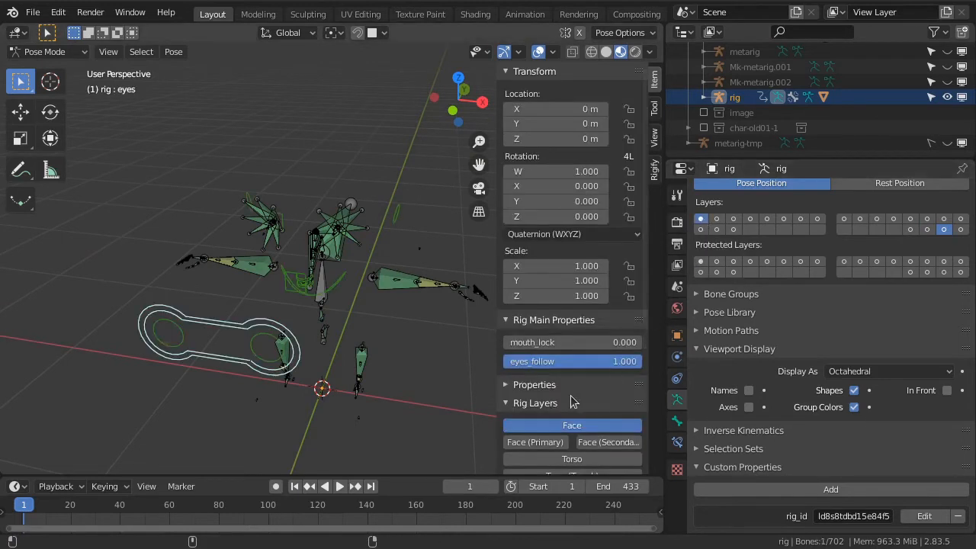
scroll(574, 399, "down", 3)
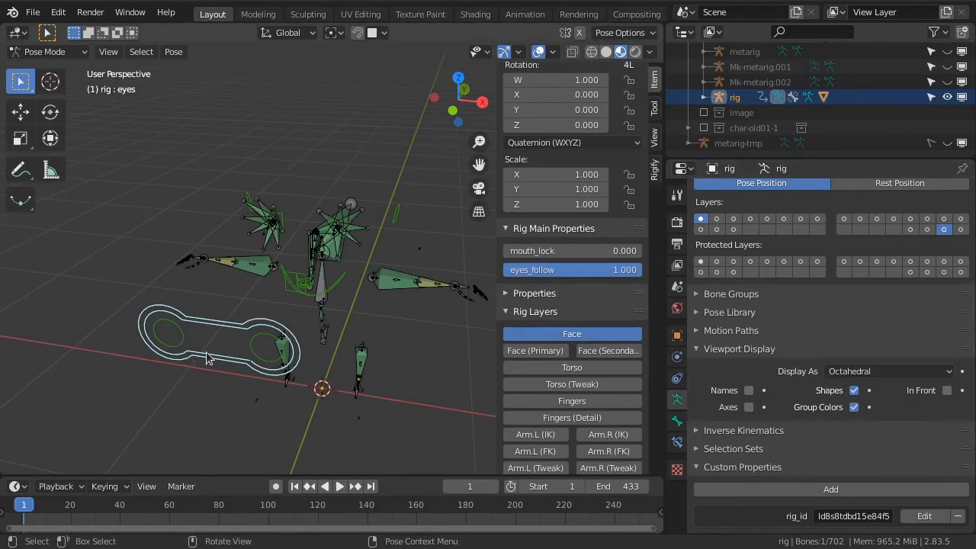
Test-move the eyes control in perspective and front views to check how the MCH eye bones follow, cancelling each move
middle_click_drag(369, 298, 354, 266)
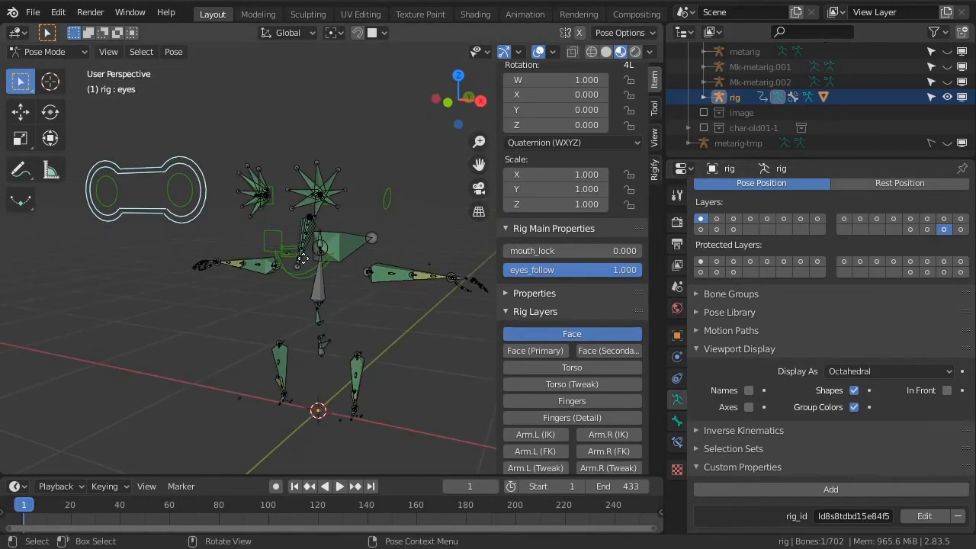
key("g")
right_click(361, 264)
key("KP_1")
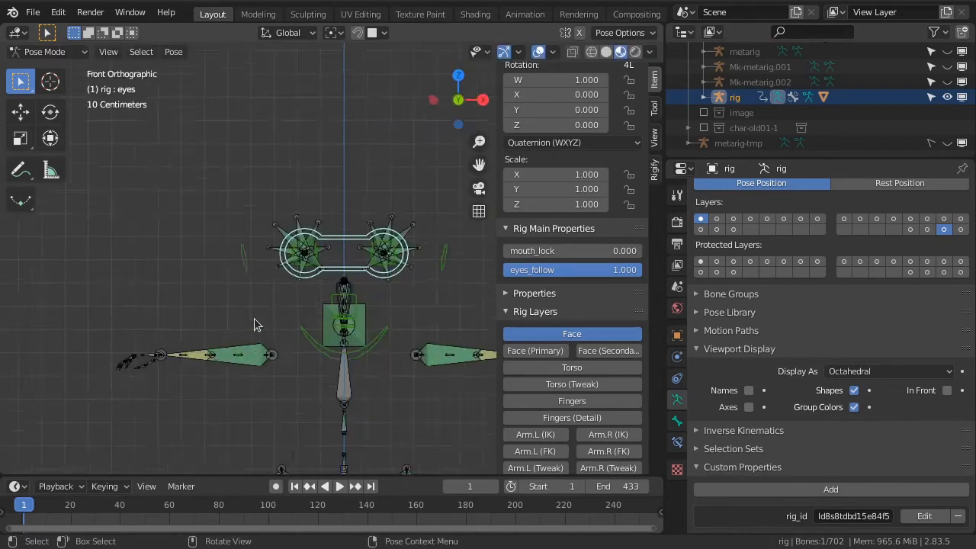
scroll(326, 287, "up", 3)
scroll(326, 286, "up", 3)
key("g")
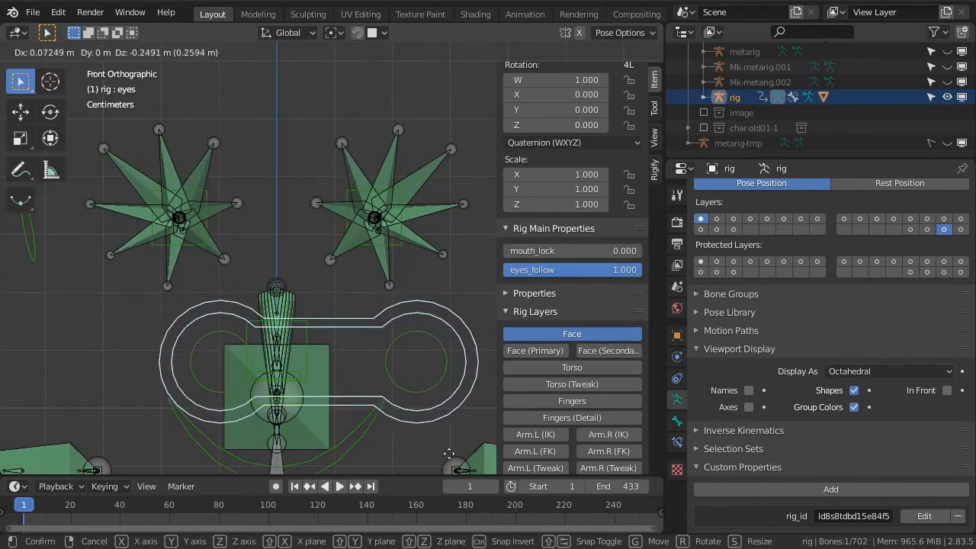
right_click(417, 402)
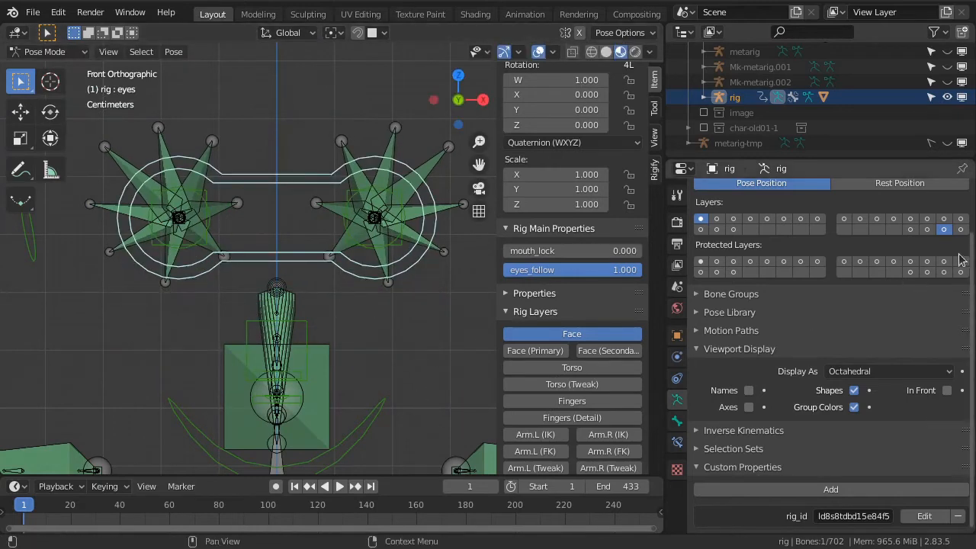
Swap armature layer 31 for layer 32 (ORG), test-move the eyes control at an angled view, and cancel the move
left_click(947, 232, "shift")
left_click(959, 232, "shift")
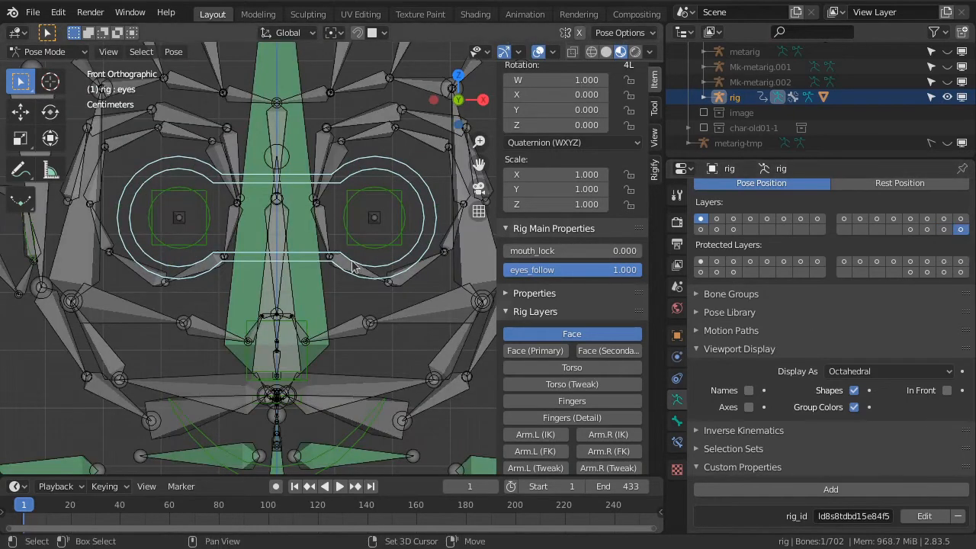
middle_click_drag(429, 260, 390, 272)
scroll(403, 274, "down", 5)
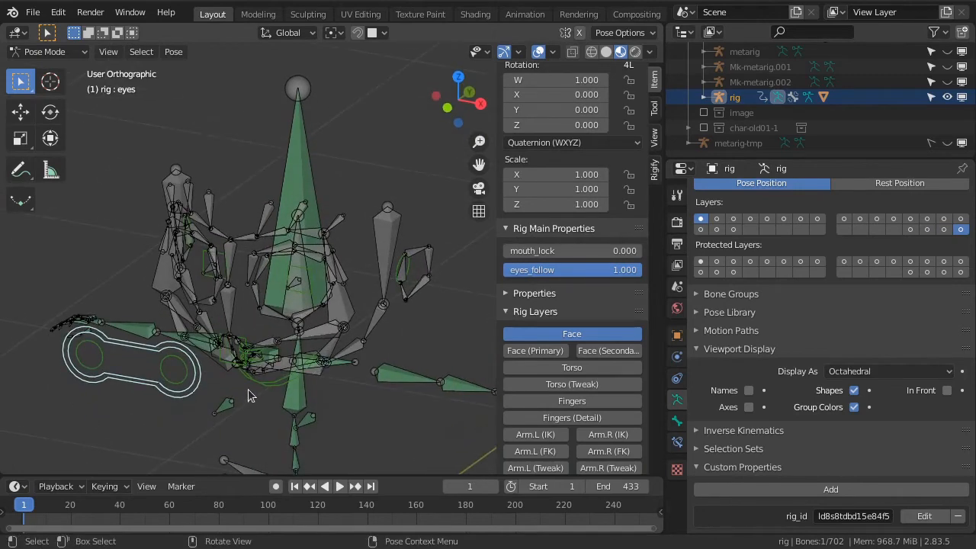
key("g")
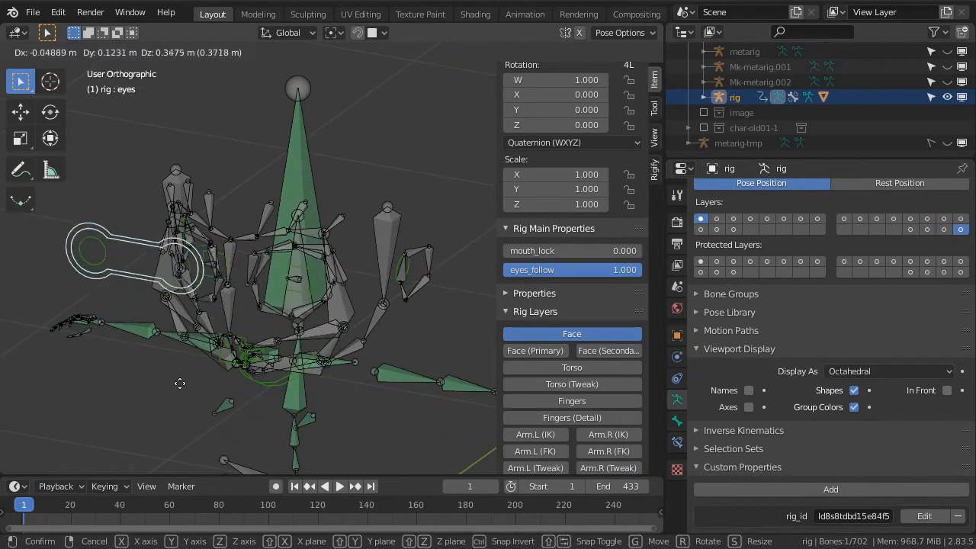
left_click(216, 402)
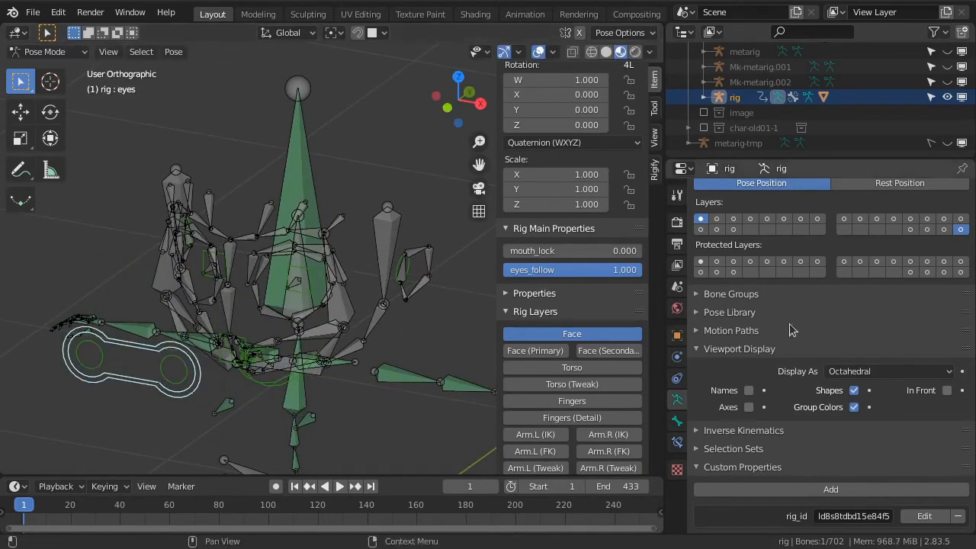
Turn off armature layer 32, show layer 31 again, and select the MCH-eye.L bone
left_click(962, 229)
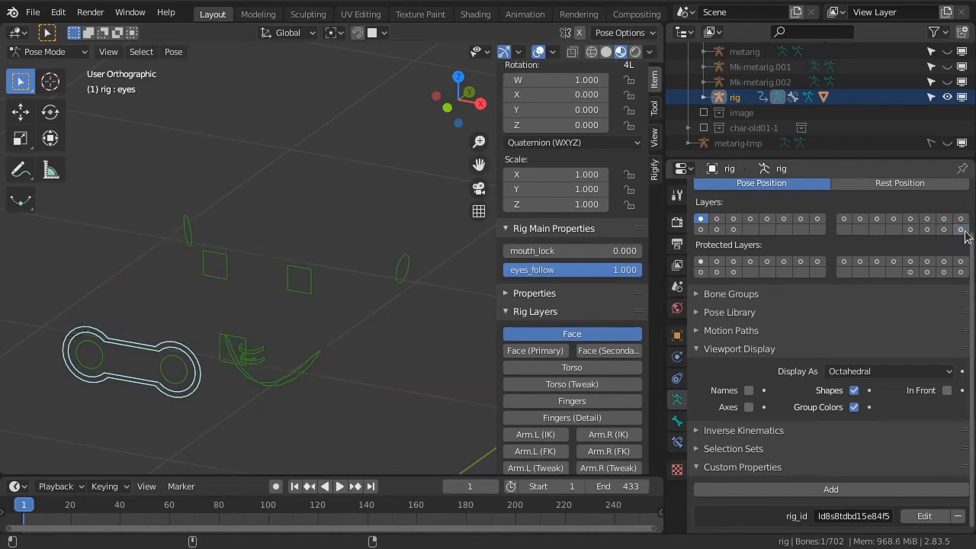
left_click(945, 230)
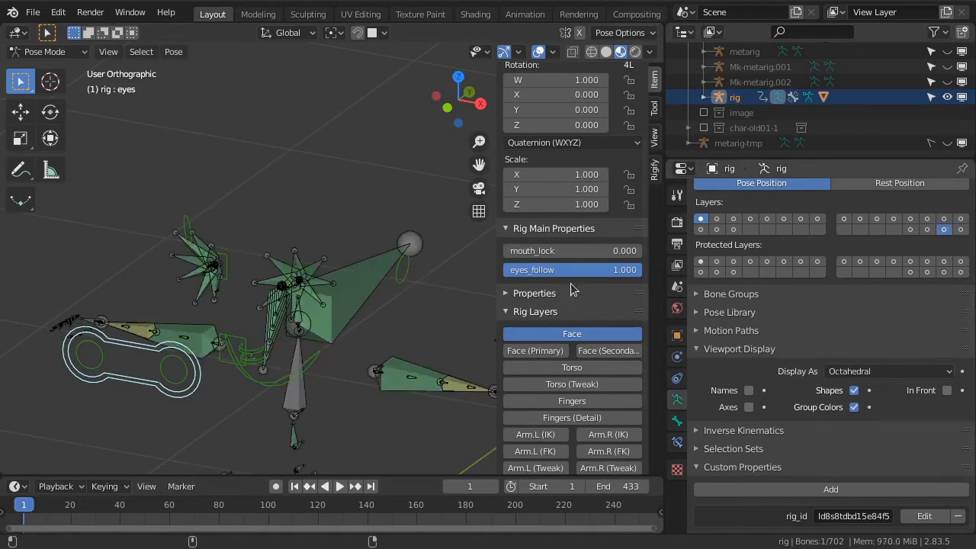
scroll(262, 357, "up", 6)
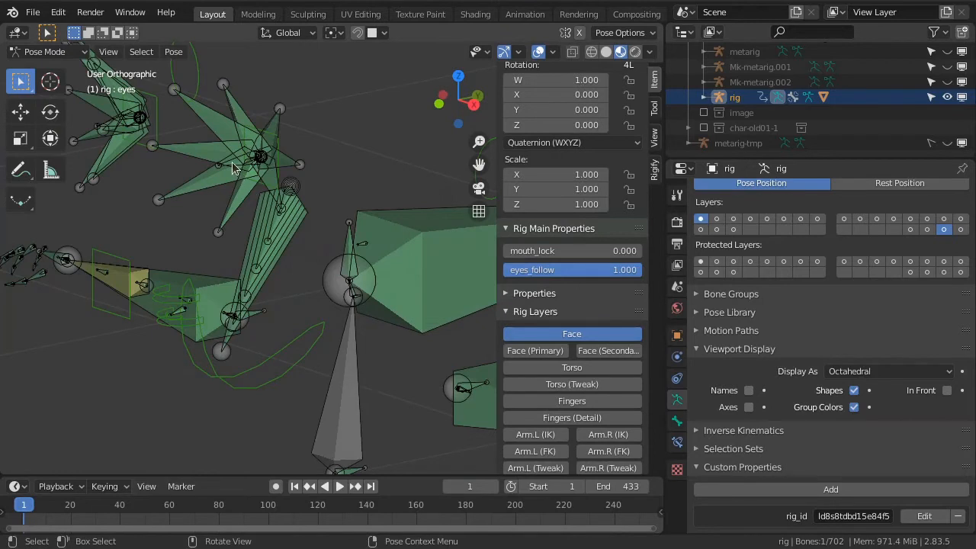
left_click(232, 168)
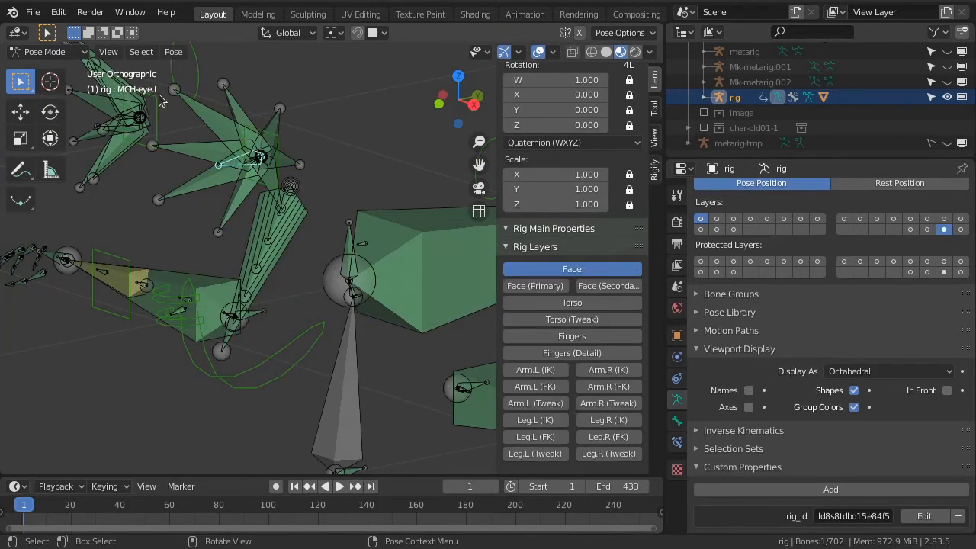
Unhide the eye01 collection and set the rig's bones to display In Front
scroll(160, 99, "down", 2)
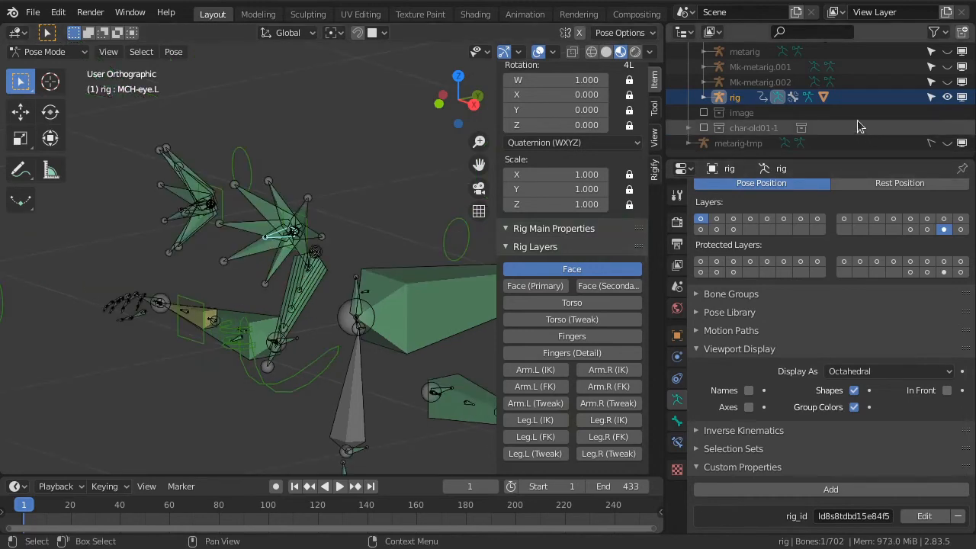
scroll(872, 117, "down", 4)
scroll(873, 117, "up", 5)
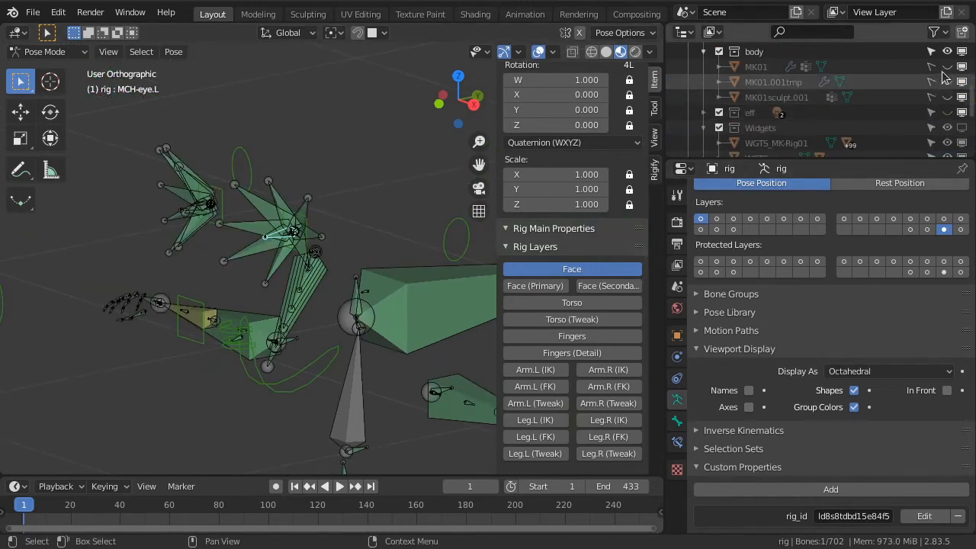
left_click(948, 67)
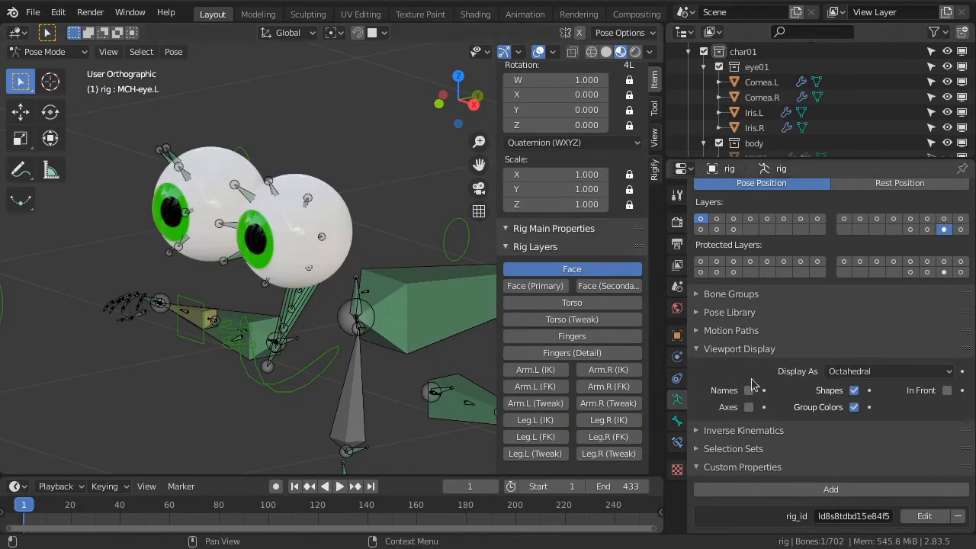
left_click(948, 391)
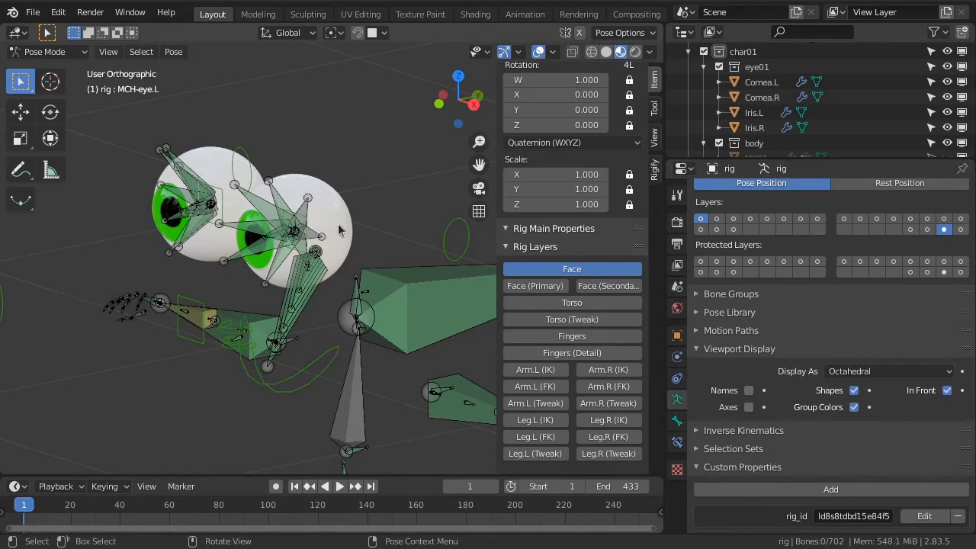
Parent the Cornea.L and Iris.L meshes to the MCH-eye.L bone of the rig using the Bone option
left_click(762, 80)
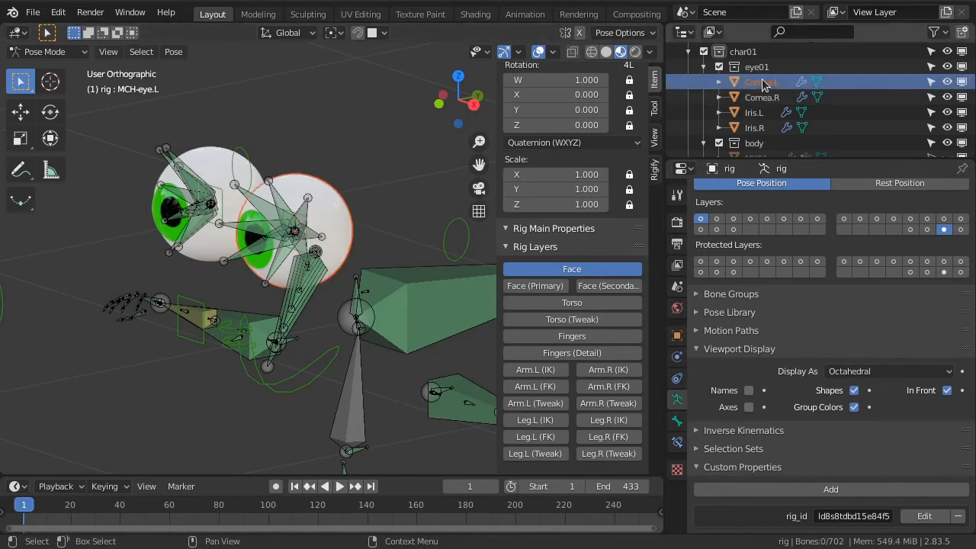
scroll(270, 263, "up", 3)
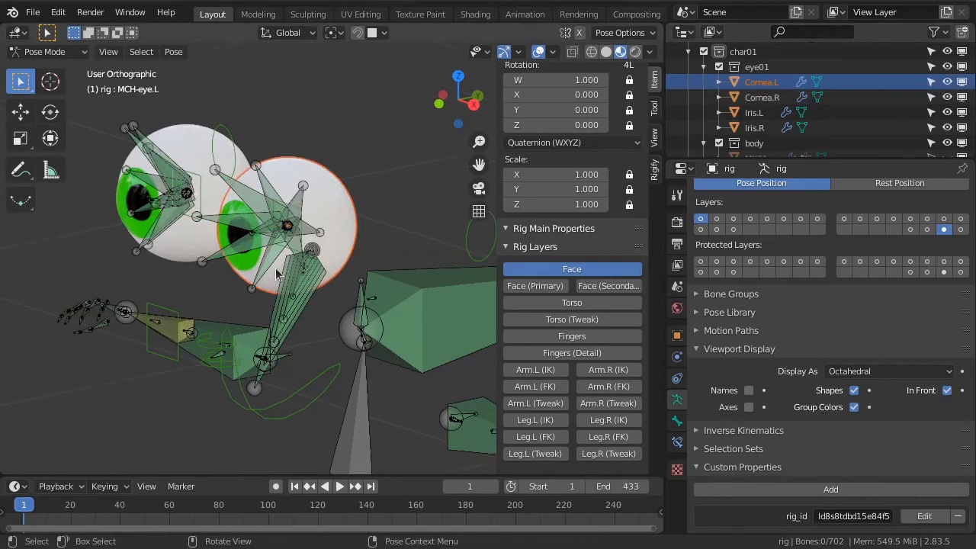
left_click(251, 222, "shift")
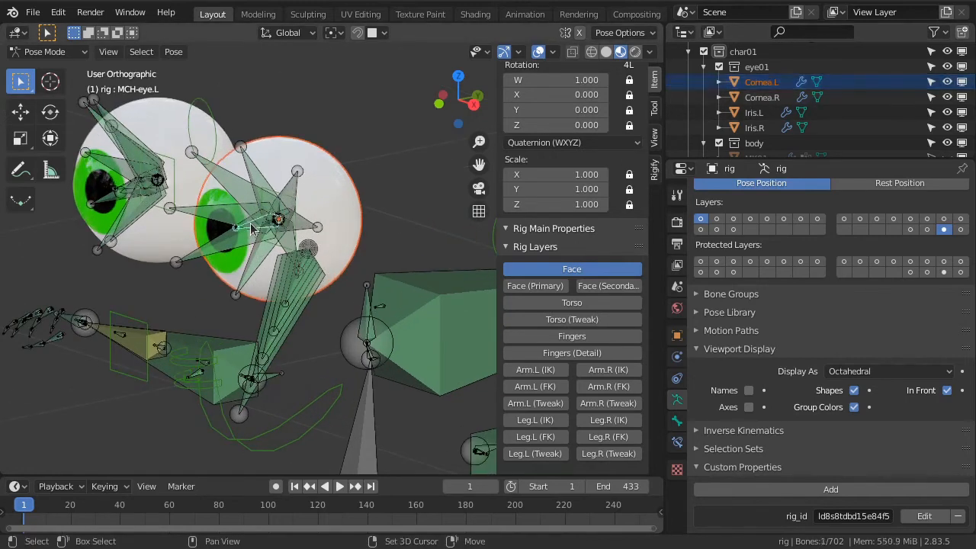
left_click(764, 84)
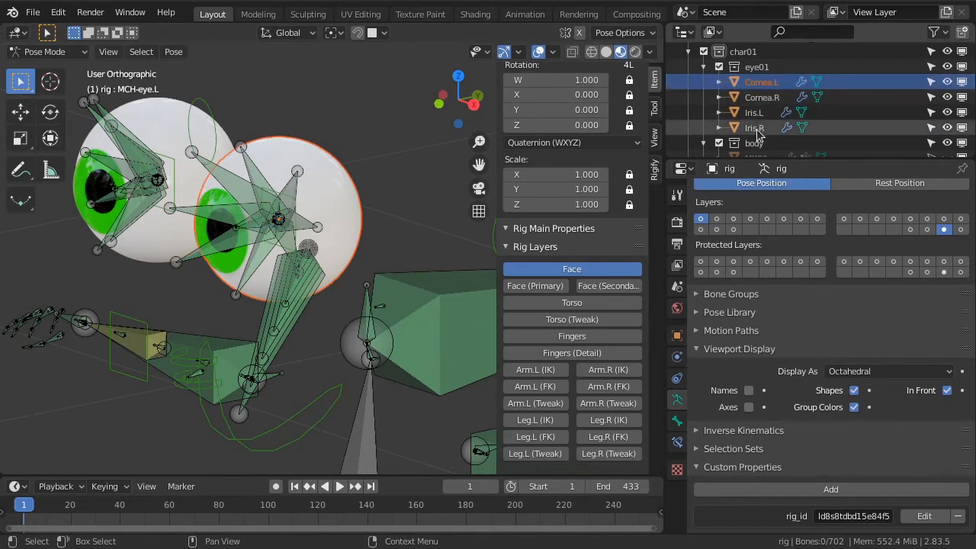
left_click(755, 113, "ctrl")
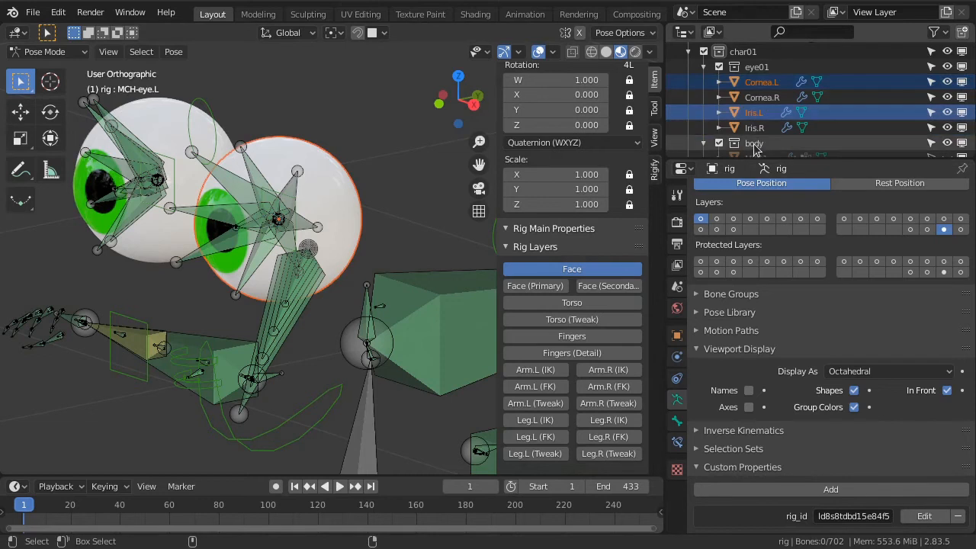
left_click(253, 232)
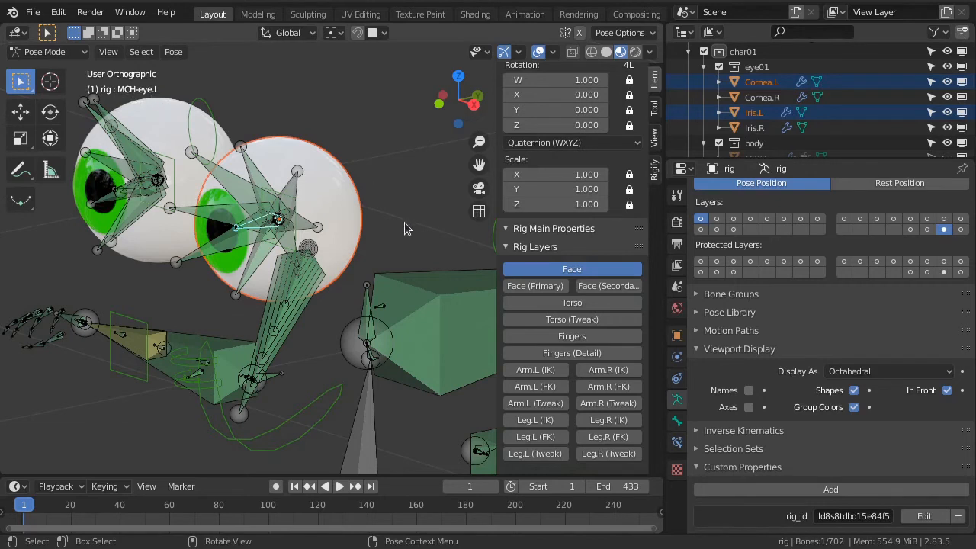
key("ctrl+p")
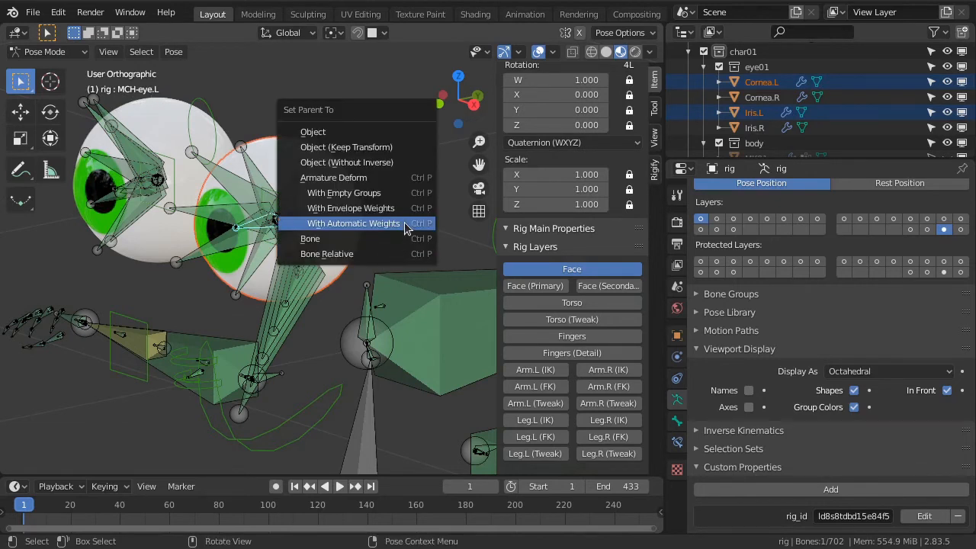
left_click(313, 240)
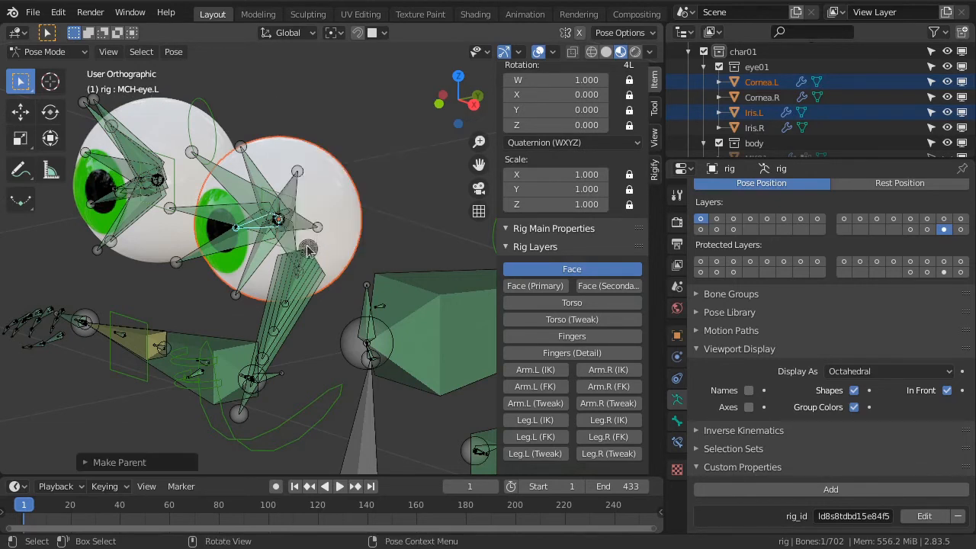
Test-move the eyes control to check how the left eye meshes follow, and cancel the move
scroll(206, 327, "down", 3)
middle_click_drag(206, 326, 154, 332)
left_click(154, 329)
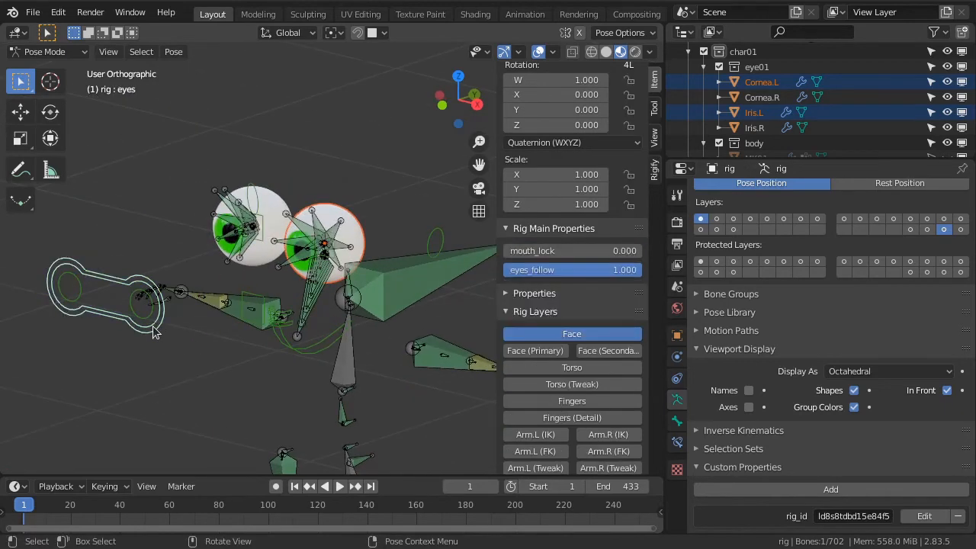
key("g")
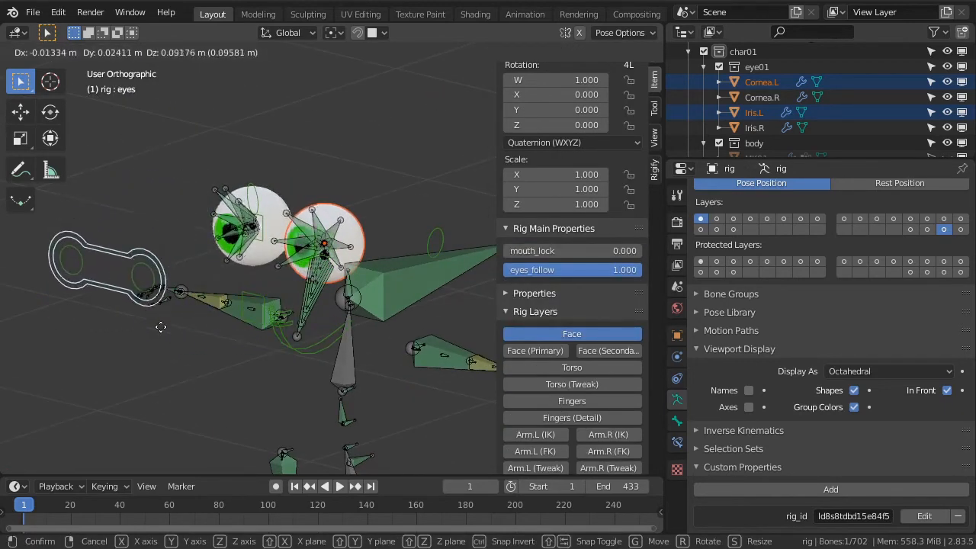
right_click(228, 316)
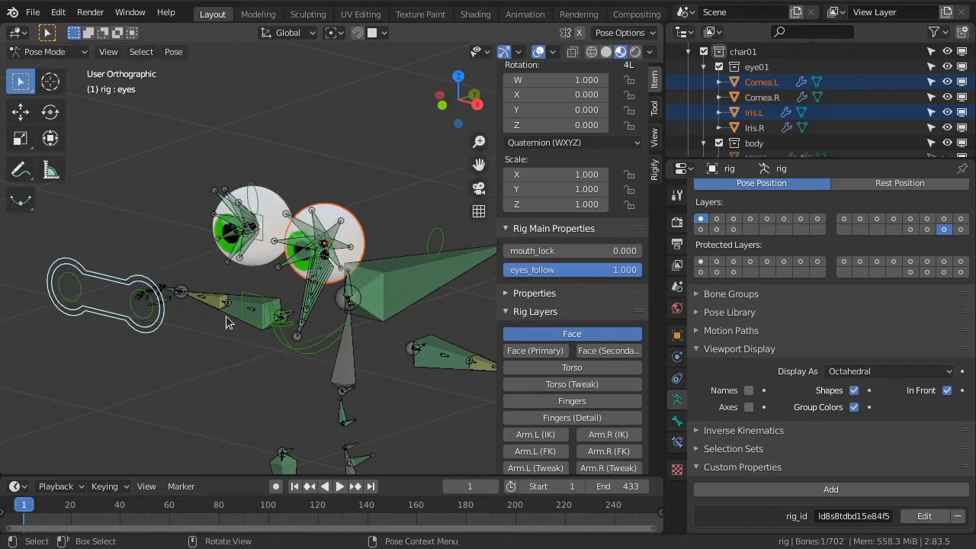
Parent the Cornea.R and Iris.R meshes to the MCH-eye.R bone of the rig using the Bone option
scroll(227, 317, "up", 2)
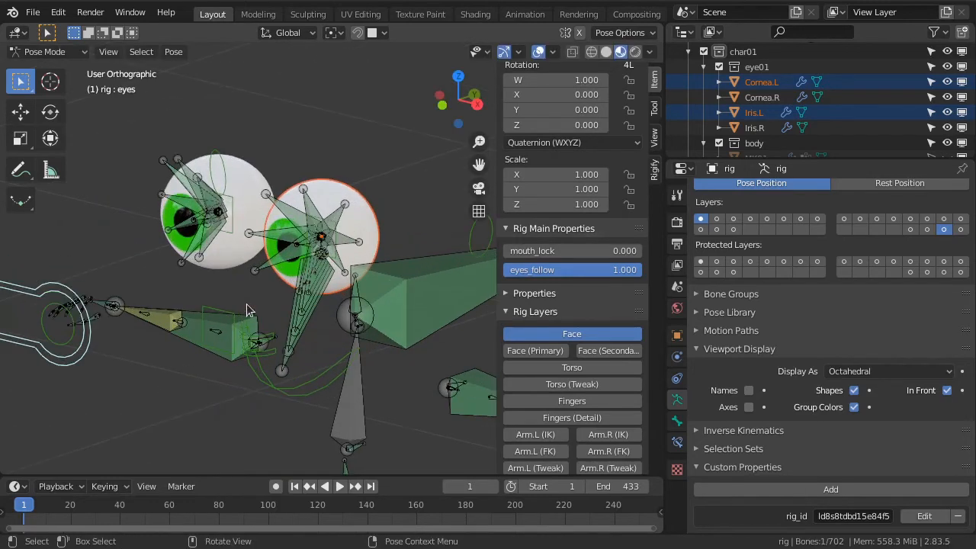
left_click(737, 100)
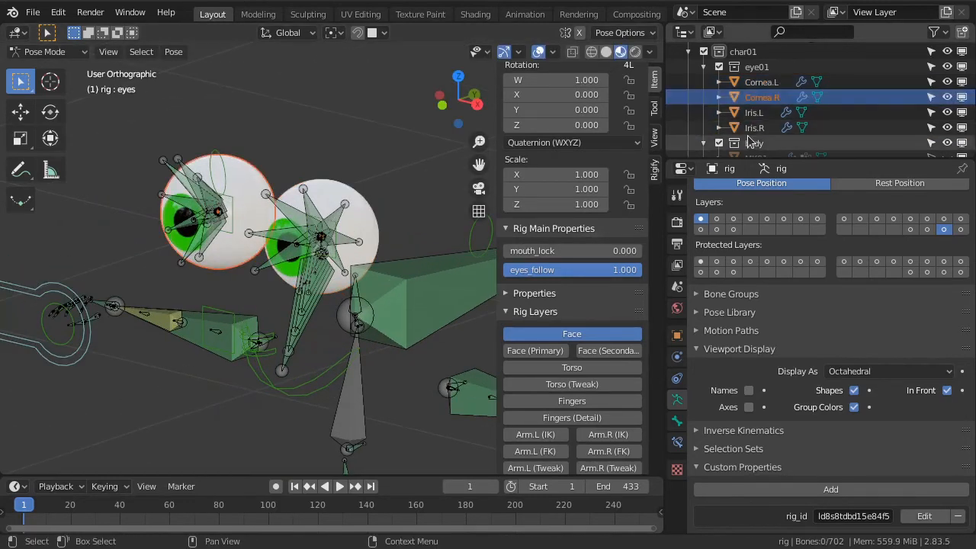
left_click(757, 128, "ctrl")
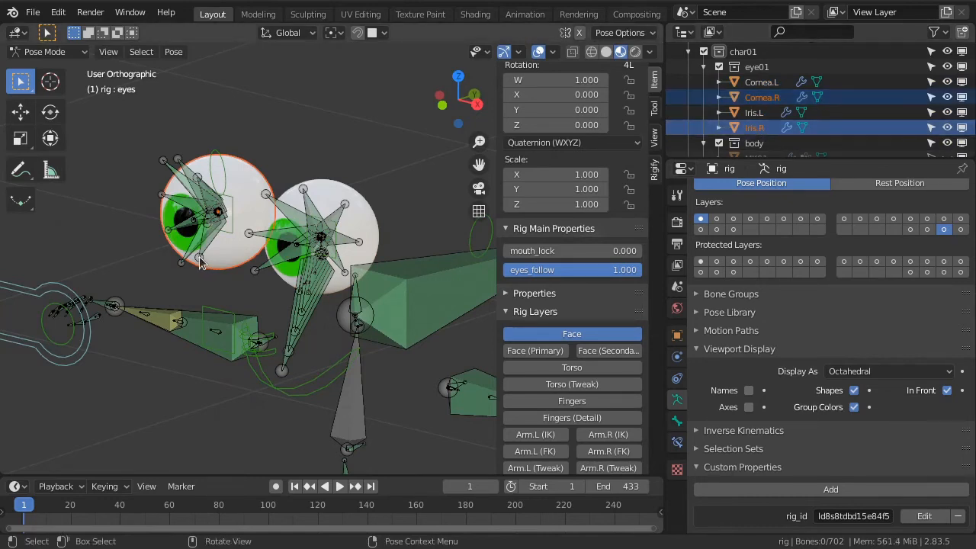
scroll(217, 217, "up", 2)
left_click(218, 215)
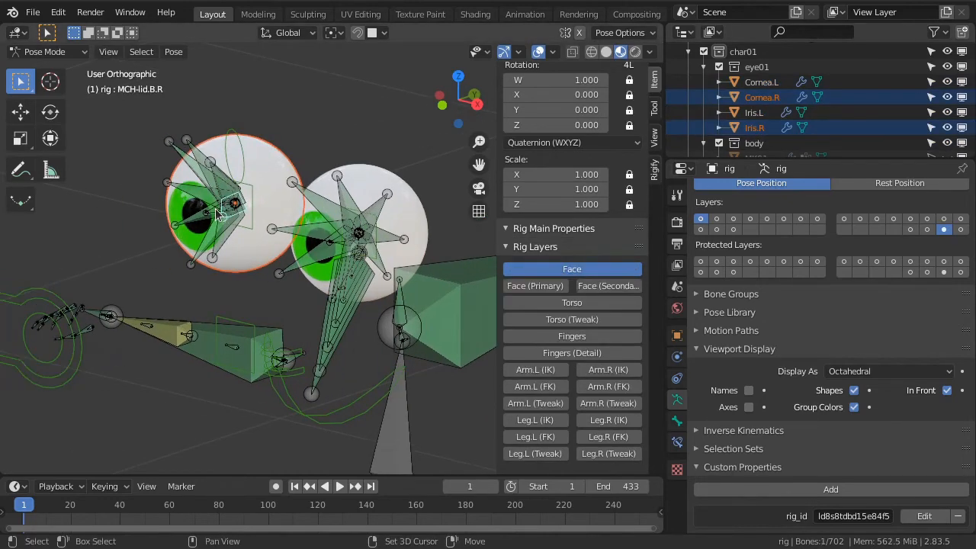
key("ctrl+z")
scroll(219, 224, "up", 3)
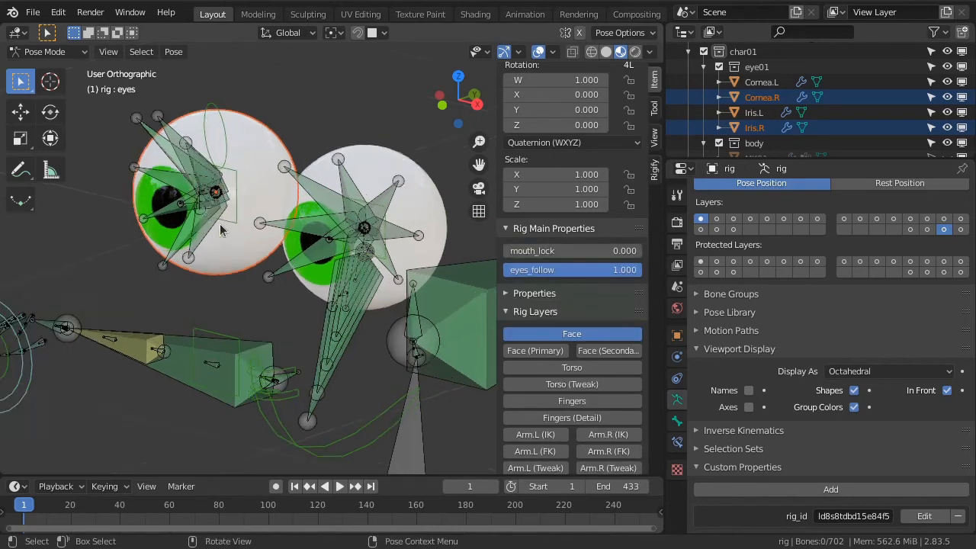
middle_click_drag(205, 241, 231, 301)
left_click(223, 213)
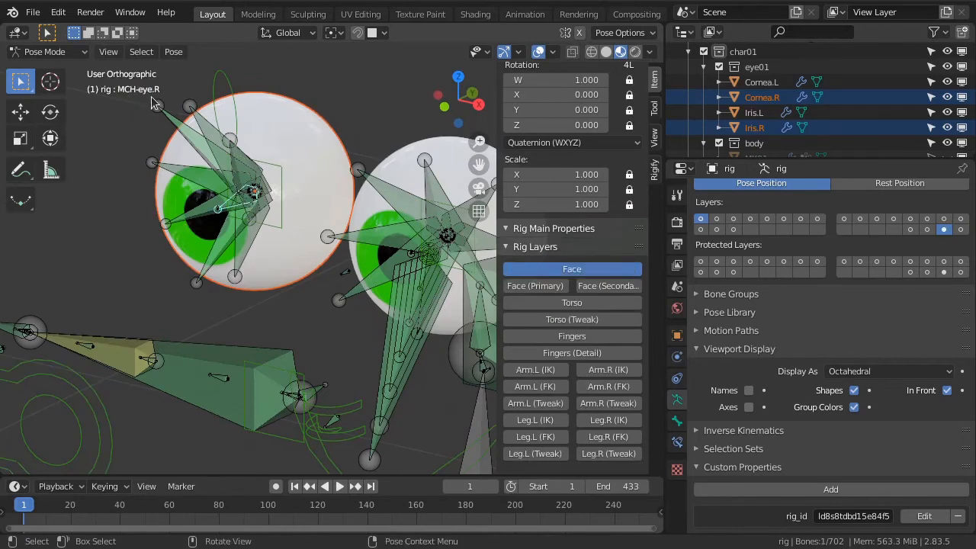
scroll(174, 181, "down", 3)
key("ctrl+p")
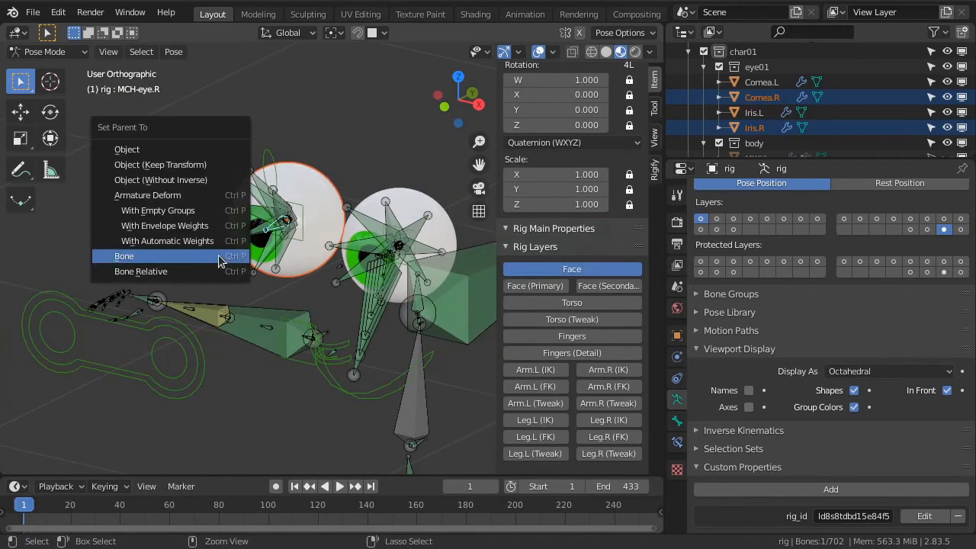
left_click(197, 256)
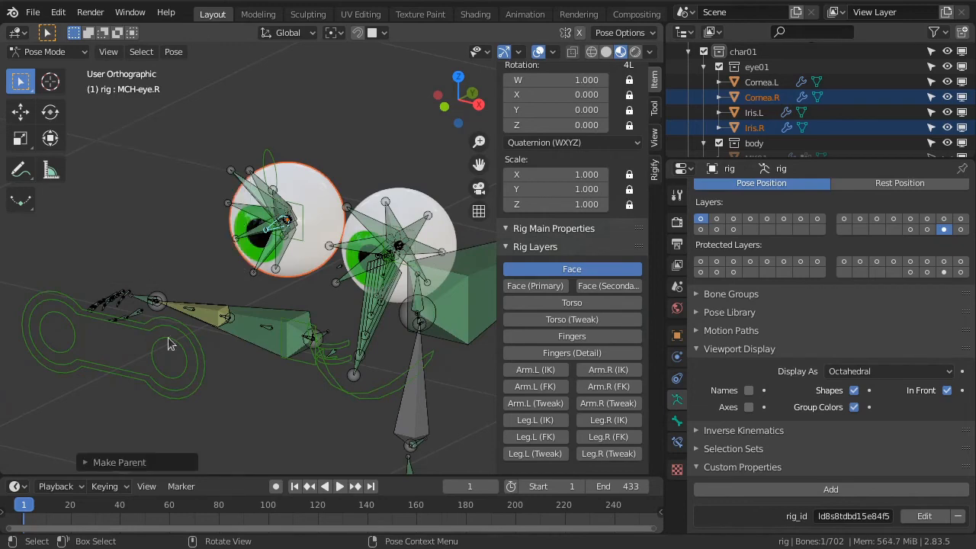
Test-move the eyes control to check that both eyes follow it, leaving the control at its original position
left_click(182, 395)
key("g")
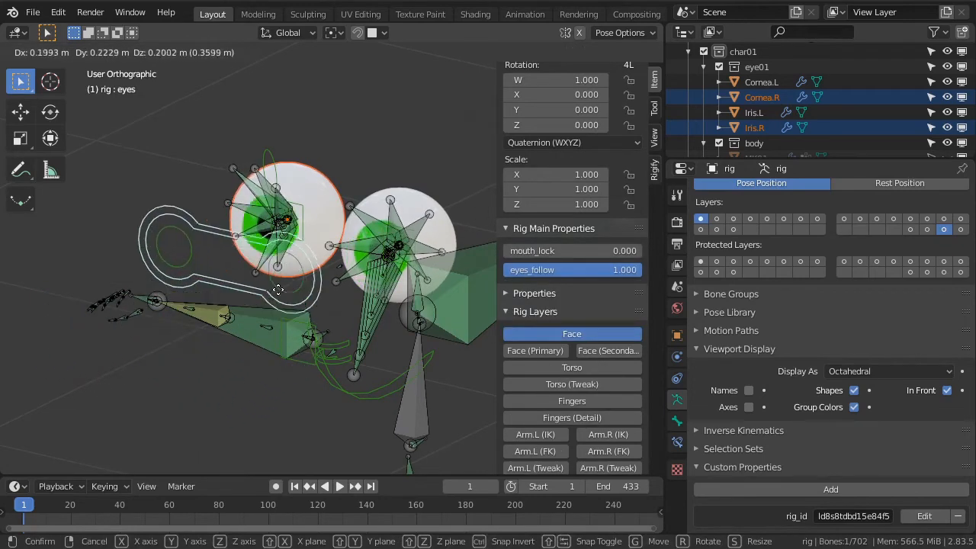
left_click(203, 392)
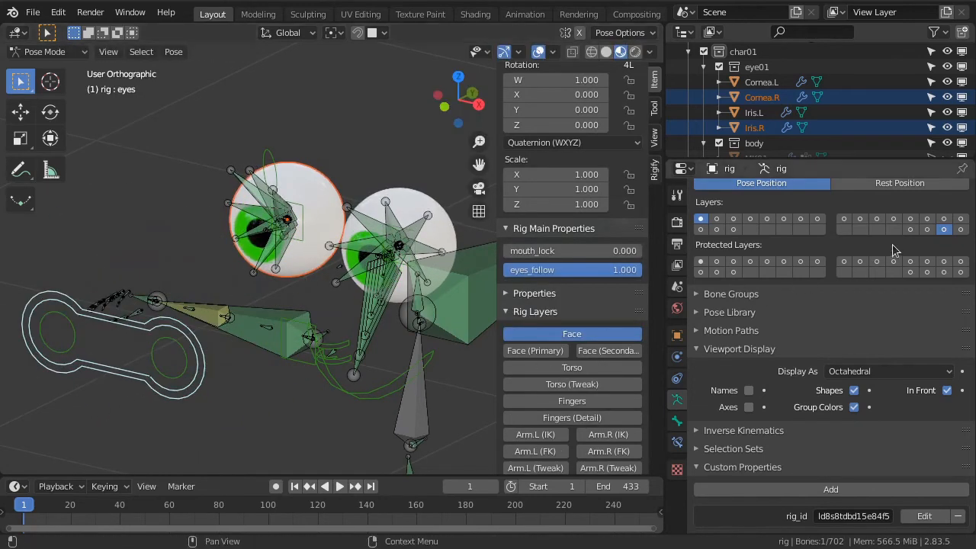
Turn off armature layer 31, test-move the eyes control from a more frontal angle, and cancel the move
left_click(946, 229, "shift")
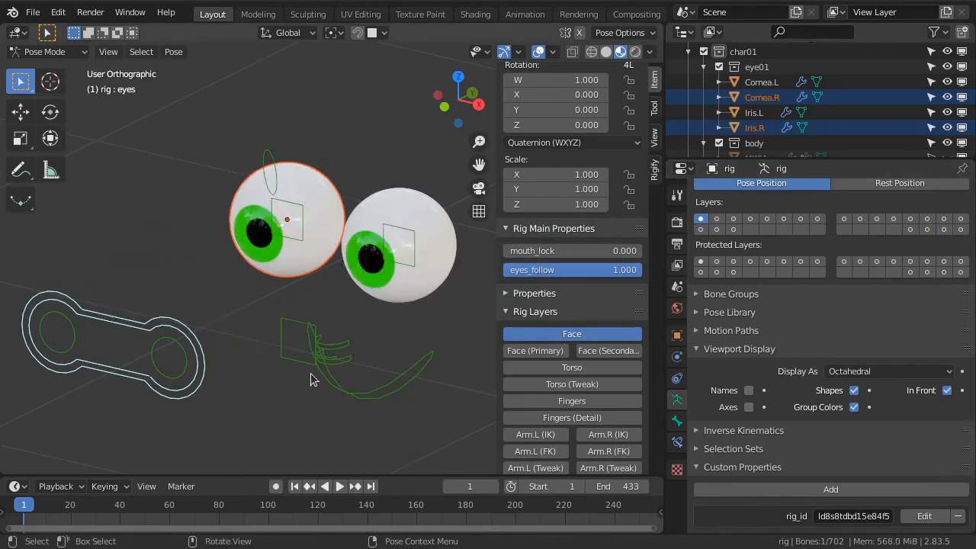
scroll(310, 374, "down", 2)
middle_click_drag(294, 377, 359, 351)
key("g")
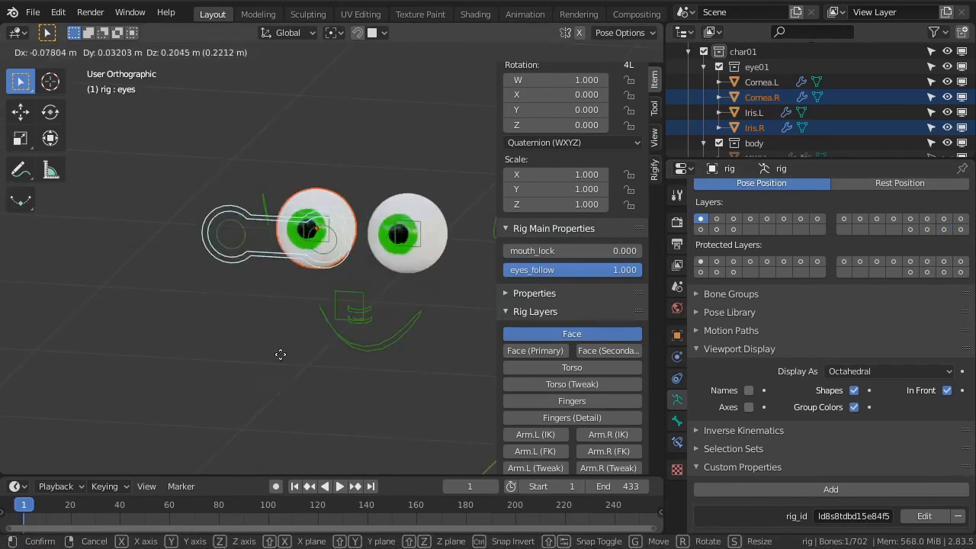
right_click(297, 372)
Unhide the MK01 body mesh and view the face from the front
scroll(883, 102, "down", 5)
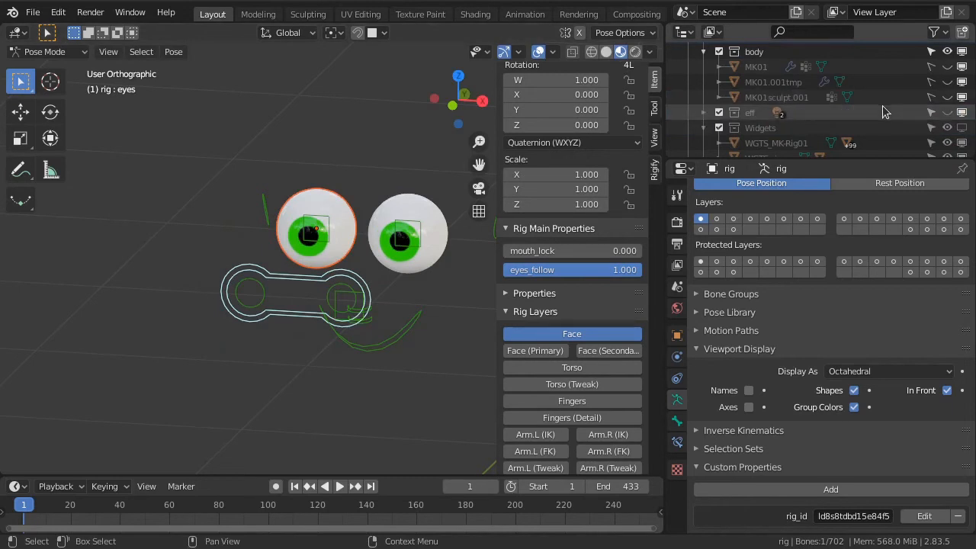
left_click(949, 68)
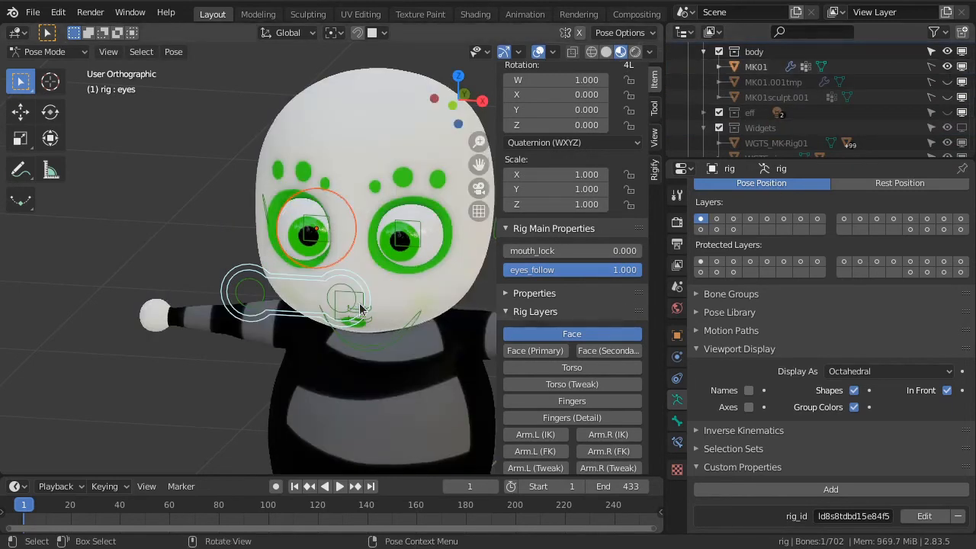
mouse_move(373, 307)
middle_mouse_down()
mouse_move(359, 309)
mouse_move(382, 311)
middle_mouse_up()
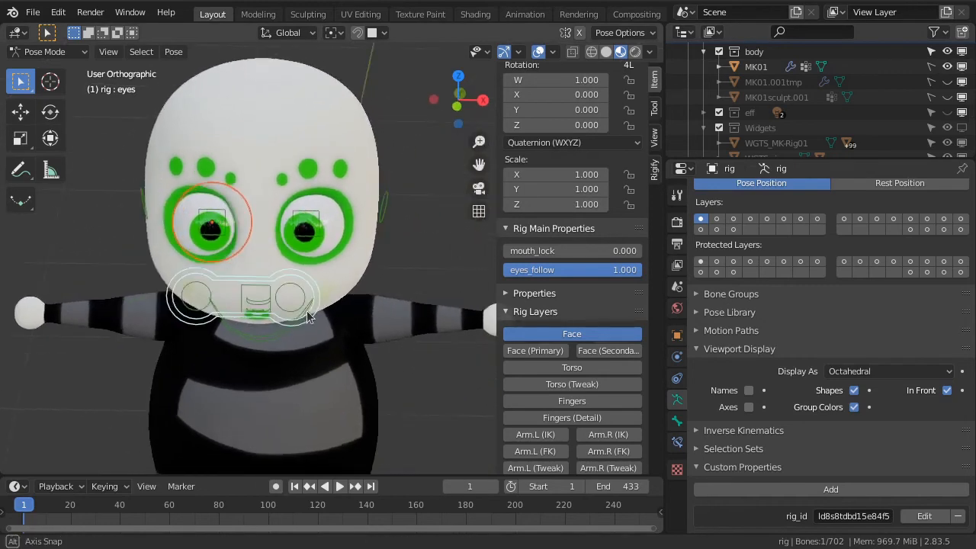
Test-move the eyes control against the face and try scaling it along X to about 2.18, cancelling both
key("g")
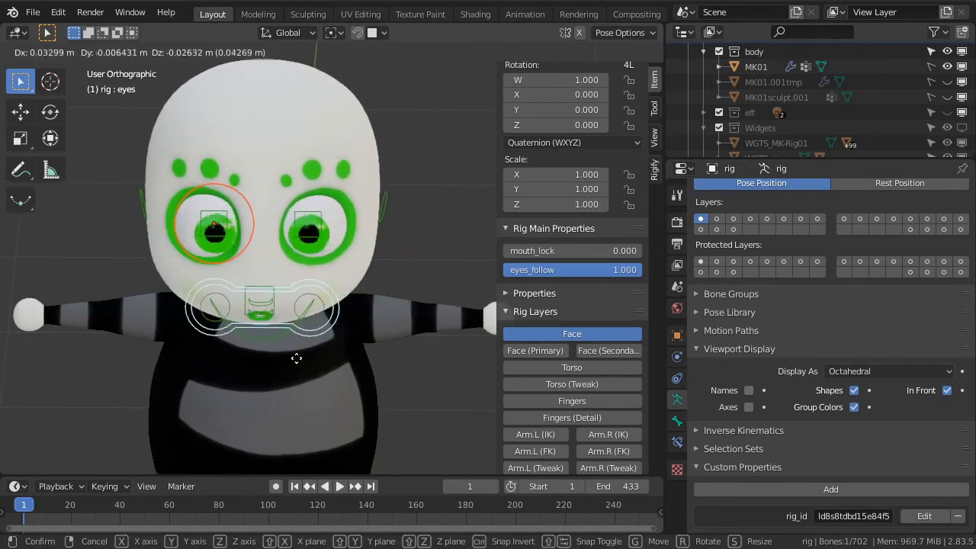
key("s")
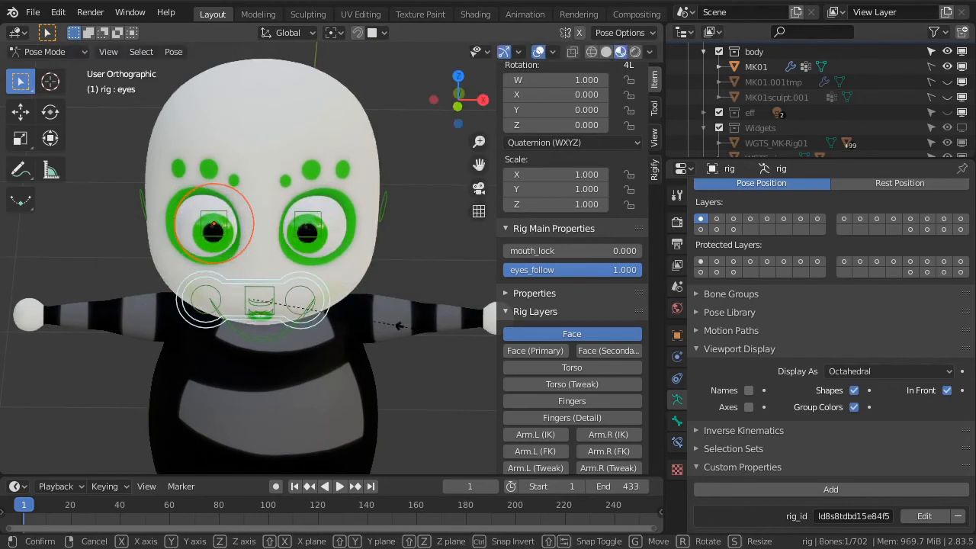
key("x")
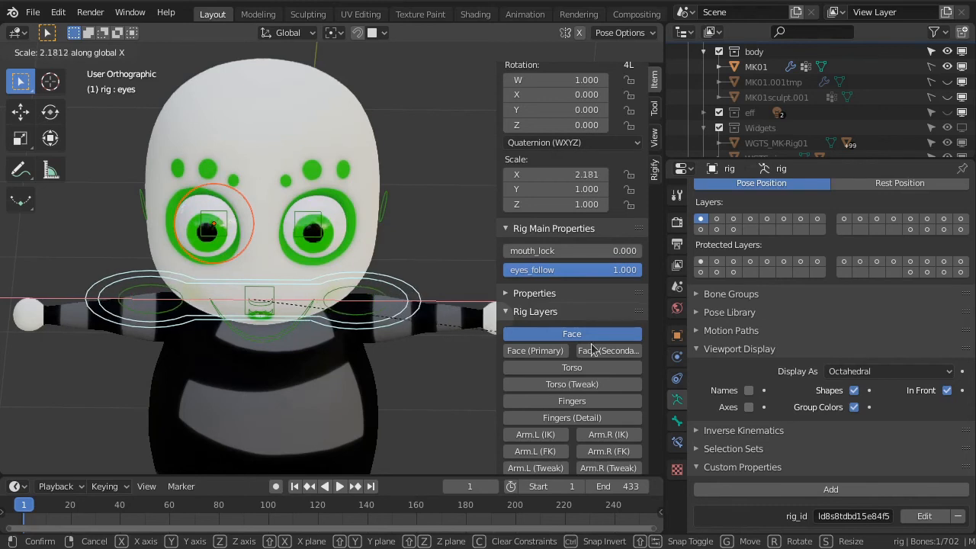
key("Escape")
Show the Torso rig layer, test-rotate the head control in front view, and cancel the rotation
scroll(389, 340, "down", 2)
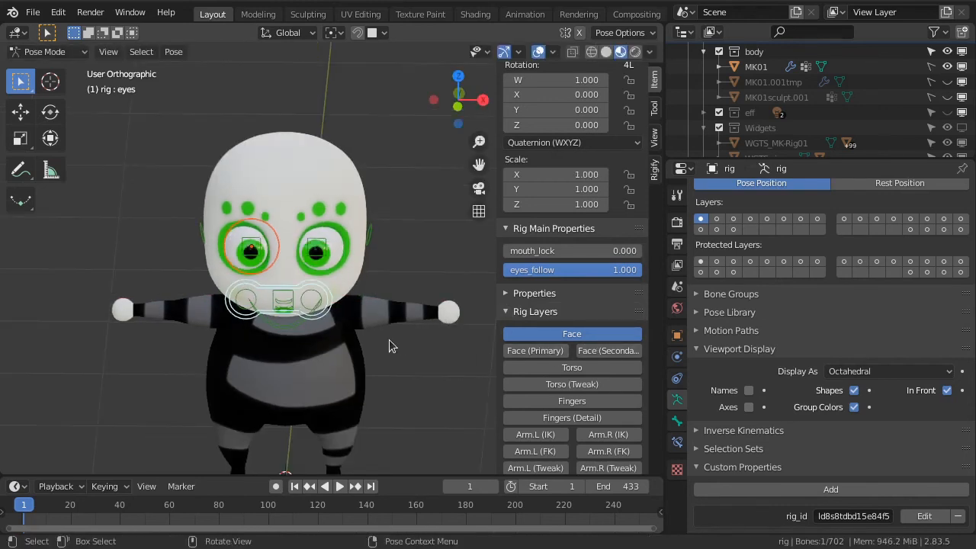
key("KP_1")
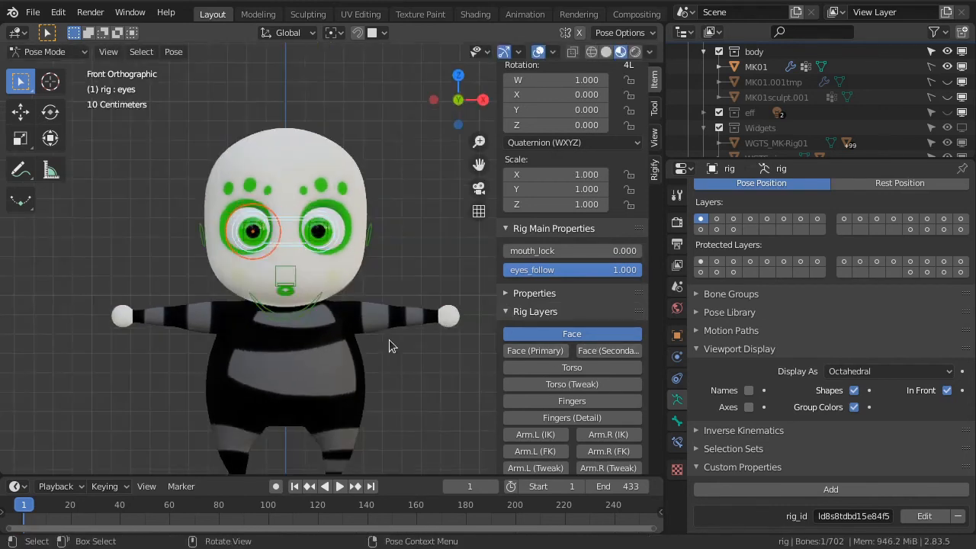
left_click(541, 368)
left_click(361, 118)
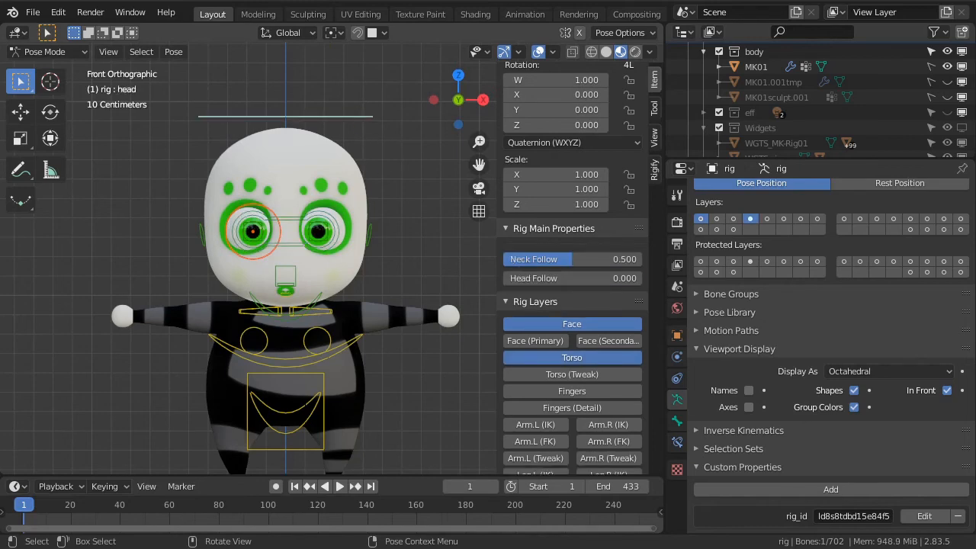
key("r")
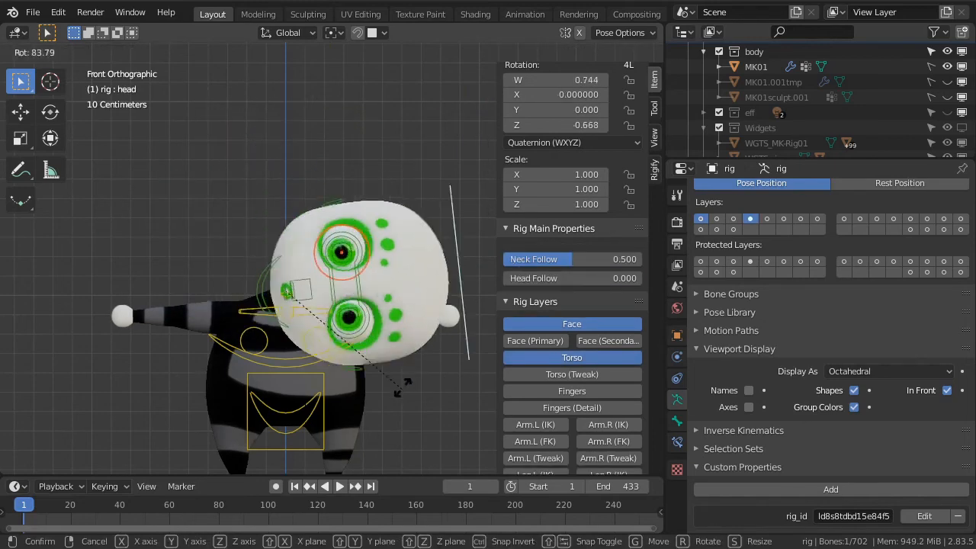
key("Escape")
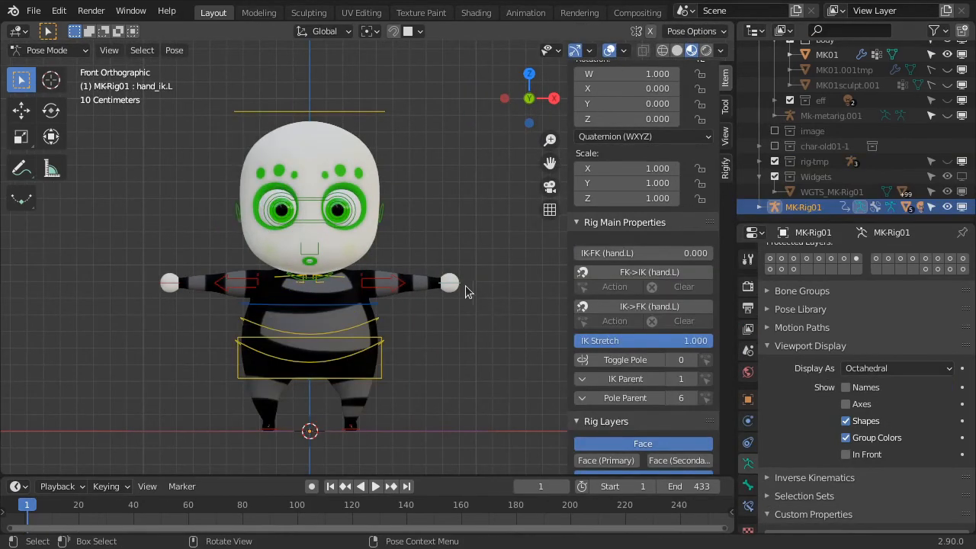
Move the left hand IK control slightly outward and display the rig's bones in front of the mesh
key("g")
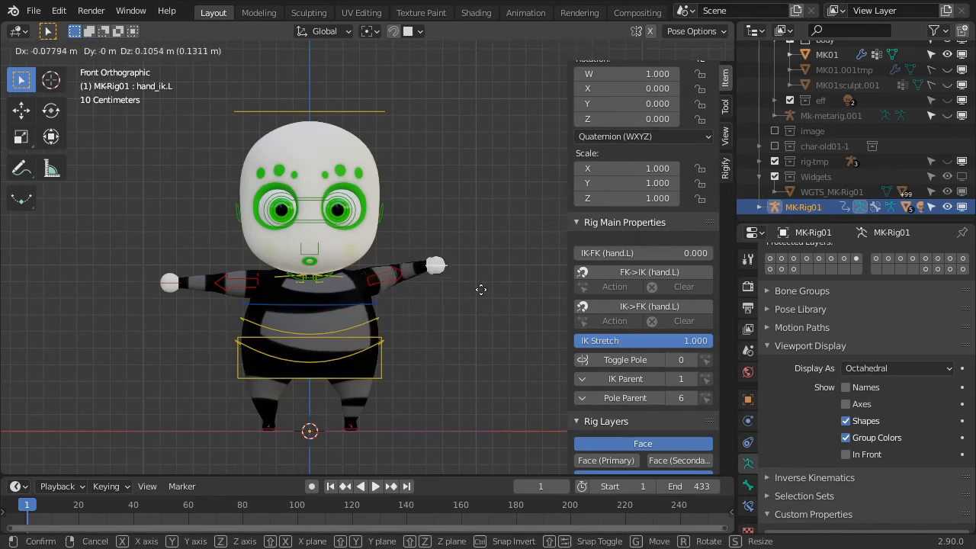
key("Escape")
left_click(845, 455)
Bend the left arm into an S-curve by lowering the middle forearm tweak control and raising the middle upper arm tweak control
left_click(439, 283)
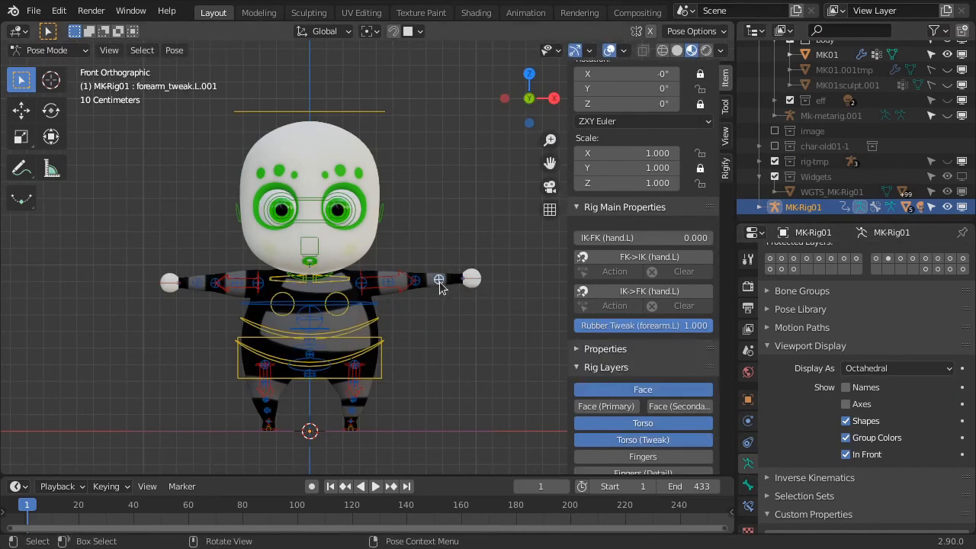
key("g")
left_click(441, 309)
left_click(392, 280)
key("g")
right_click(406, 283)
left_click(394, 287)
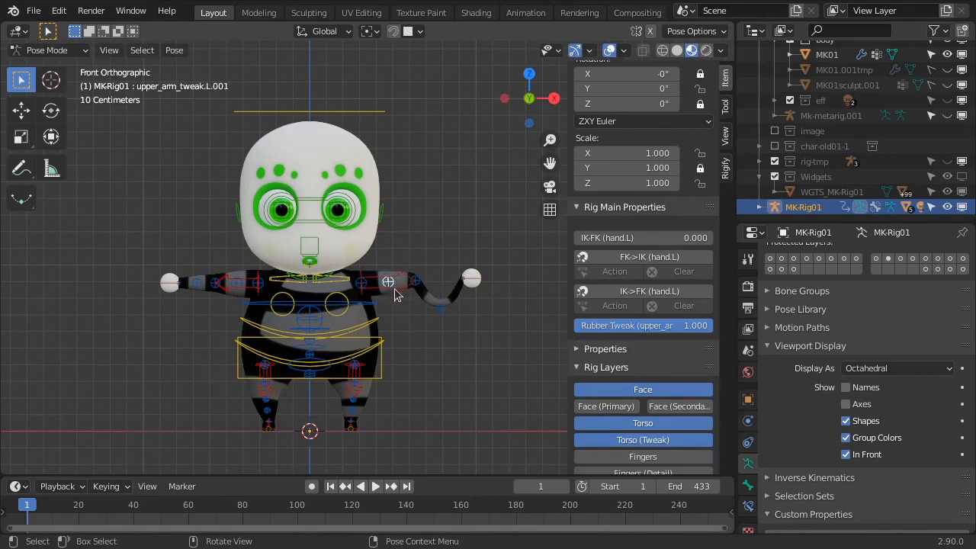
key("g")
left_click(409, 290)
Rotate the left hand IK control to tilt the hand upward, and move it up and outward
left_click(483, 286)
key("r")
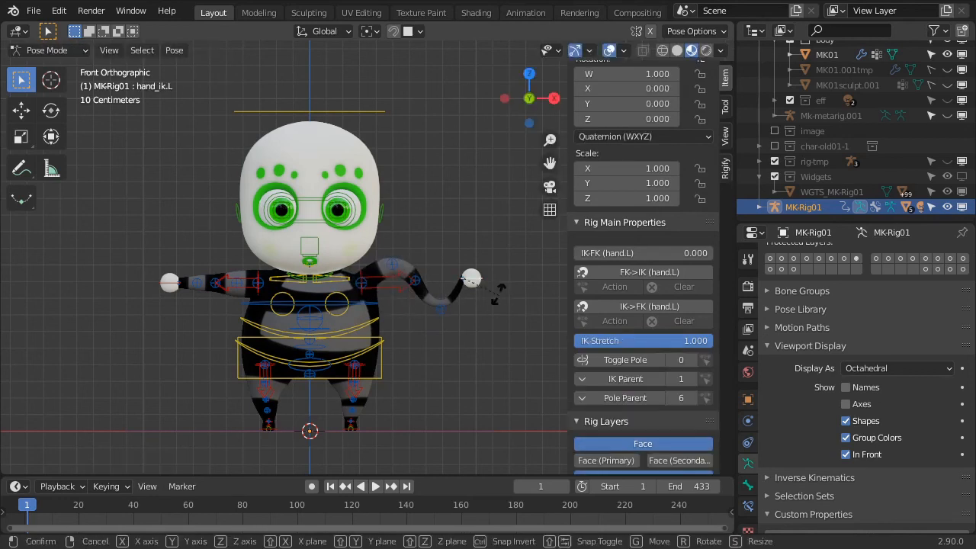
left_click(498, 275)
key("g")
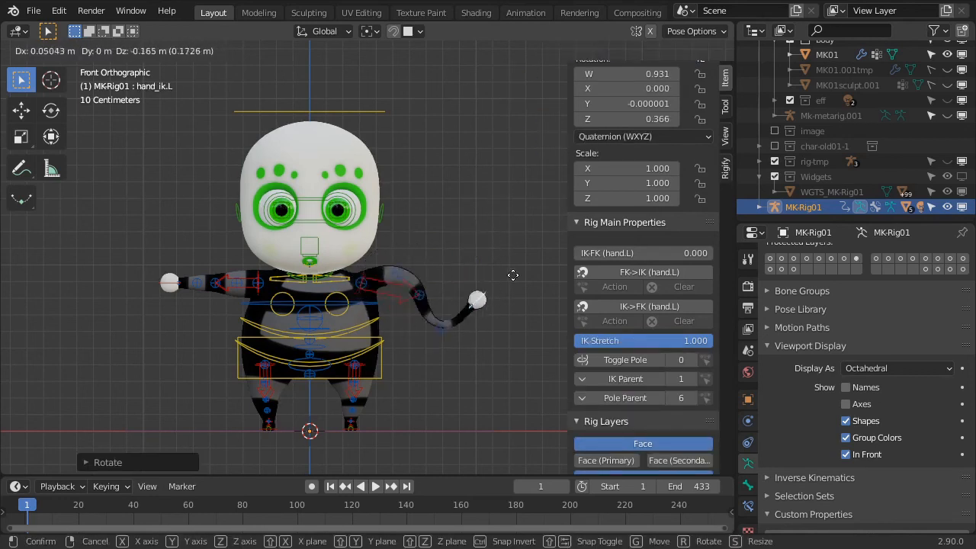
left_click(433, 275)
Bend the right arm into an S-curve by raising the middle forearm tweak control and lowering the middle upper arm tweak control
left_click(197, 289)
key("g")
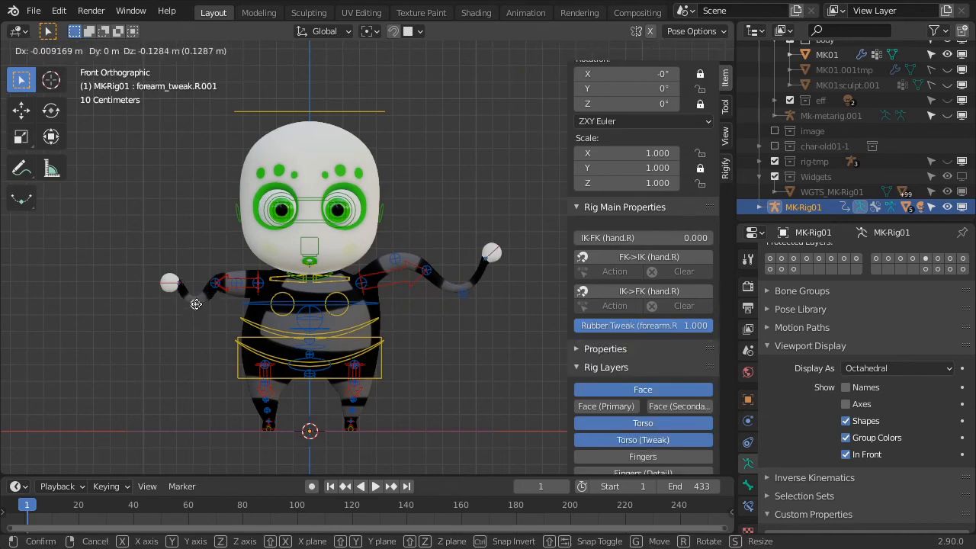
left_click(198, 249)
key("g")
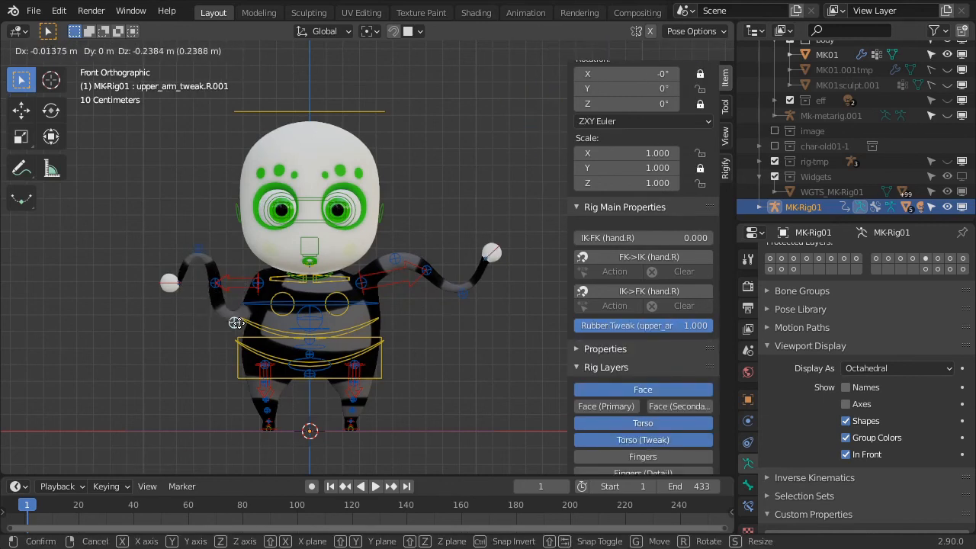
left_click(237, 324)
Move the right hand IK control up and outward, rotate it, and turn off the rig's In Front display
left_click(170, 284)
key("g")
left_click(156, 259)
key("r")
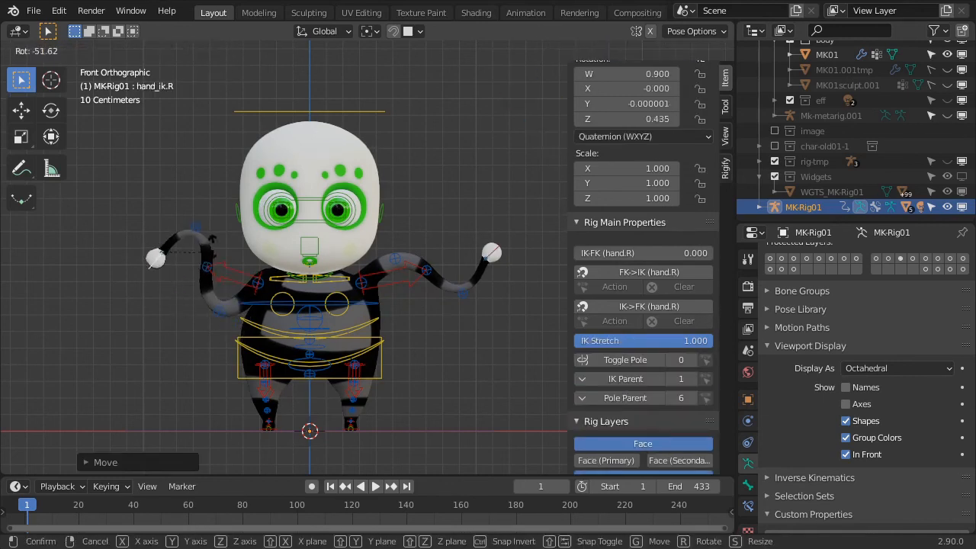
left_click(196, 295)
key("g")
left_click(191, 294)
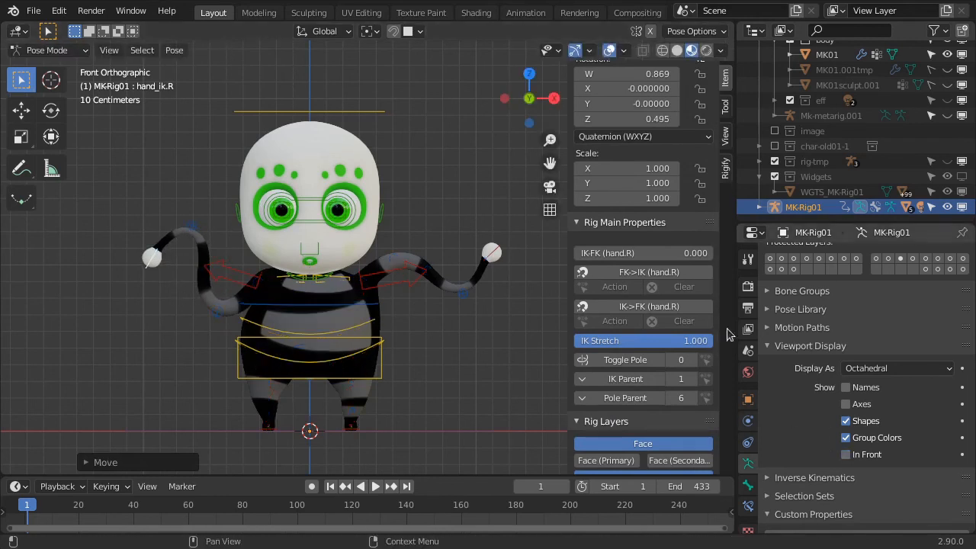
Move the head control down toward the shoulders and slightly toward the character's left
left_click(377, 111)
key("g")
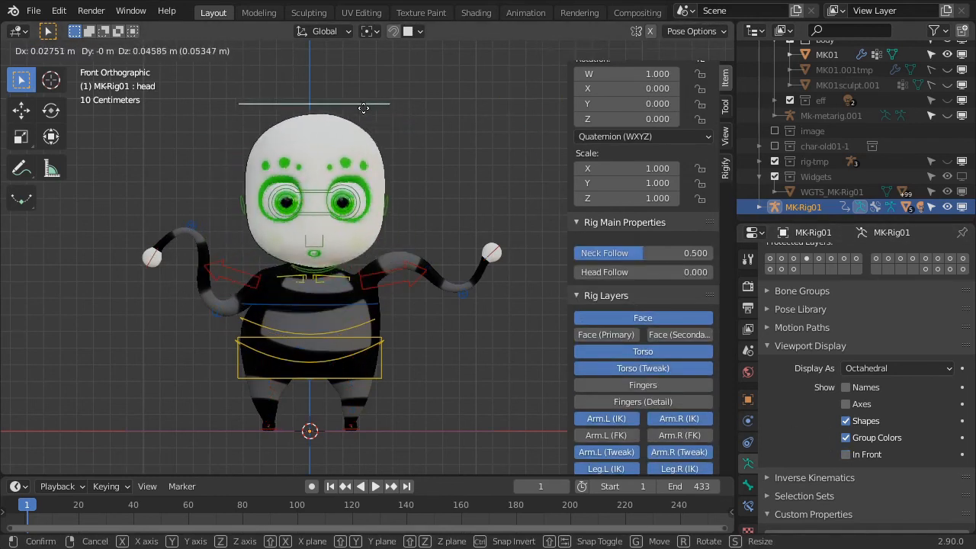
left_click(368, 221)
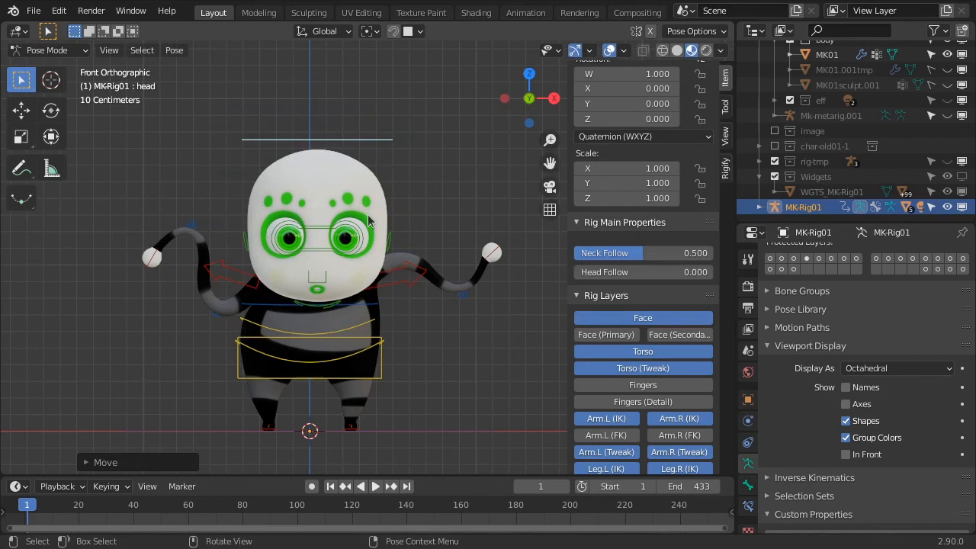
Move the eyes control up above the head so the character looks upward
left_click(336, 255)
key("g")
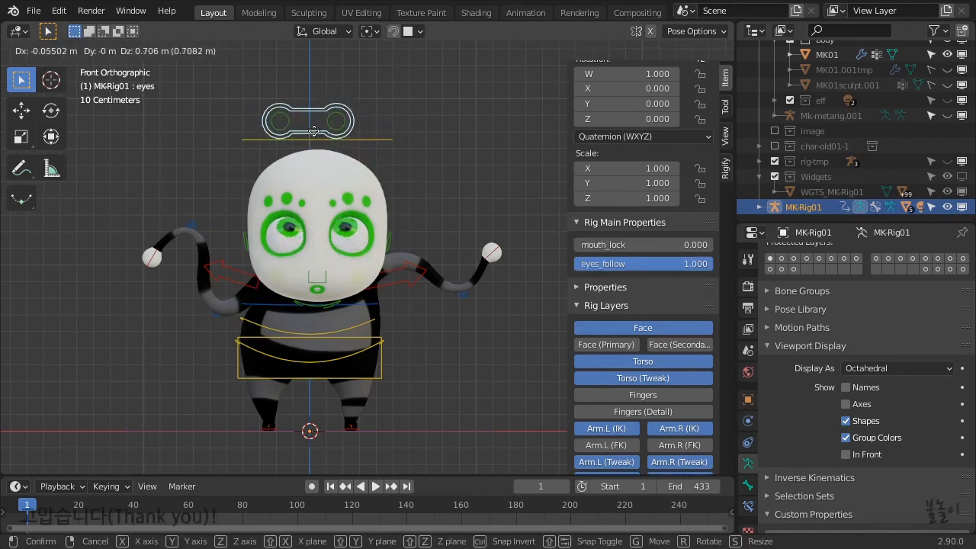